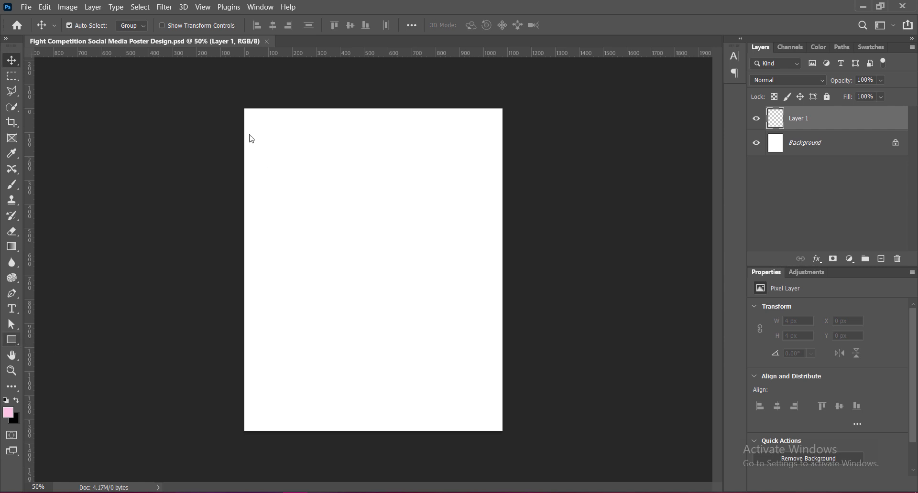
Step: Draw a filled pink rectangle of about 1294 × 1552 px covering the whole canvas
{"action": "left_click", "coordinate": [12, 340]}
{"action": "left_click", "coordinate": [48, 338]}
{"action": "left_click_drag", "start_coordinate": [218, 89], "coordinate": [527, 460]}
{"action": "left_click", "coordinate": [14, 62]}
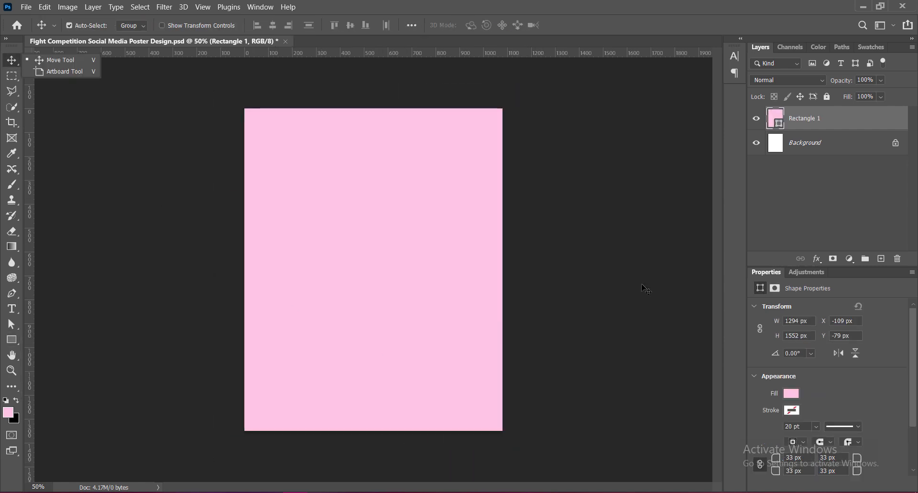
Step: Add a Gradient Overlay effect to the rectangle layer and set its style to Radial
{"action": "right_click", "coordinate": [779, 125]}
{"action": "key", "text": "Escape"}
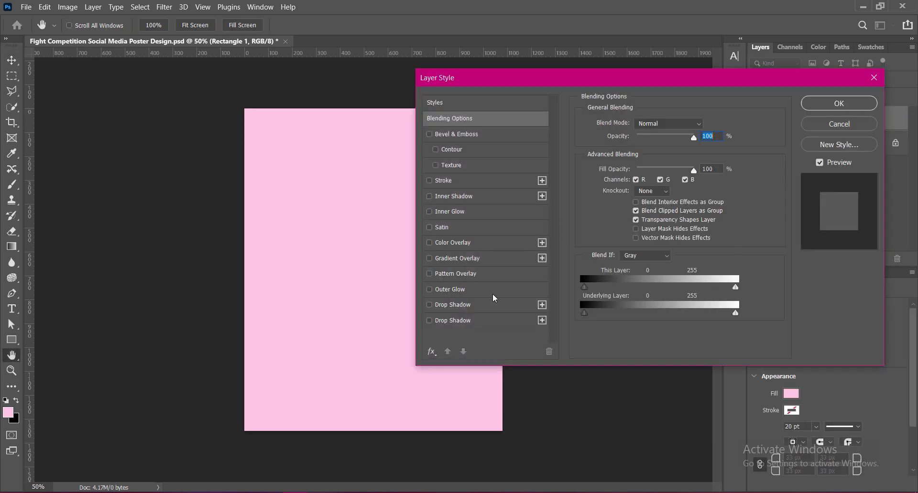
{"action": "left_click", "coordinate": [427, 259]}
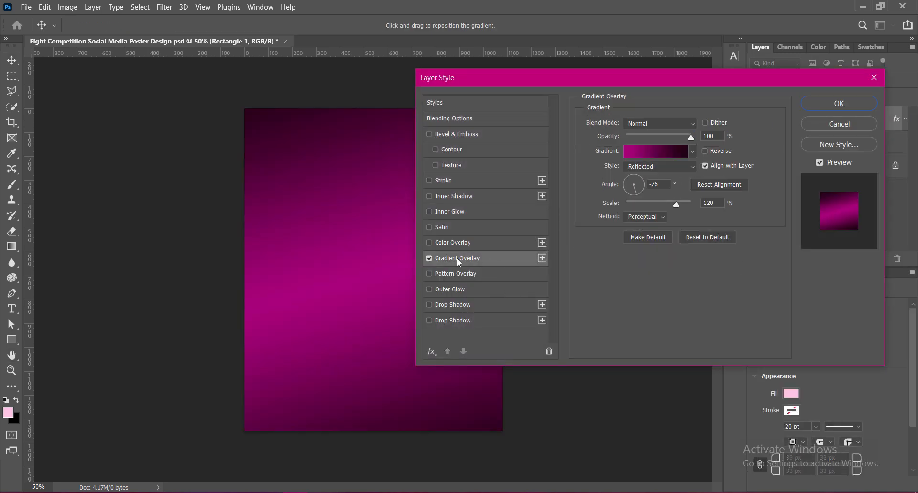
{"action": "left_click", "coordinate": [693, 168]}
{"action": "left_click", "coordinate": [664, 187]}
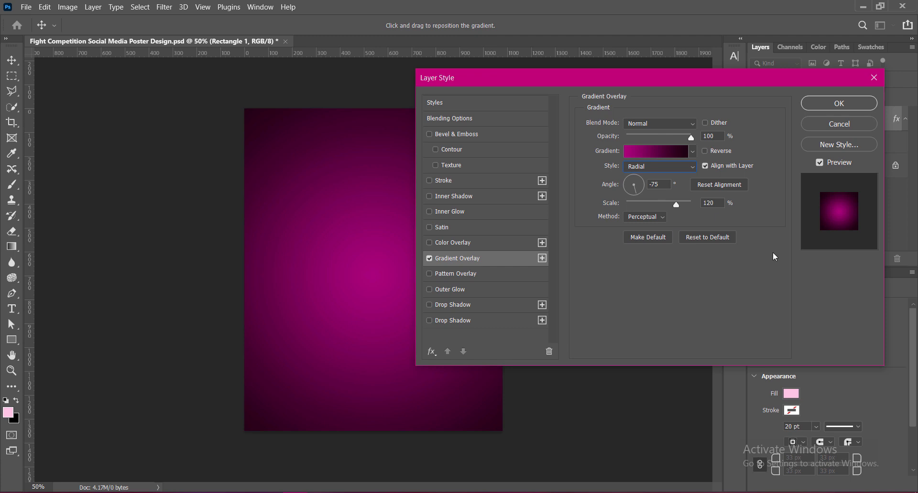
Step: Try the Classic and Linear methods on the gradient overlay and return it to Perceptual
{"action": "left_click", "coordinate": [662, 216]}
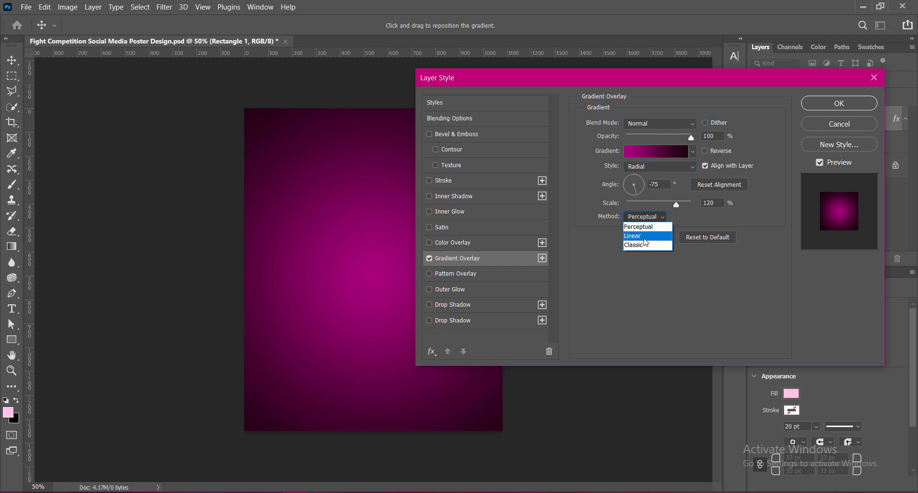
{"action": "left_click", "coordinate": [644, 245]}
{"action": "left_click", "coordinate": [646, 217]}
{"action": "left_click", "coordinate": [640, 236]}
{"action": "left_click", "coordinate": [646, 217]}
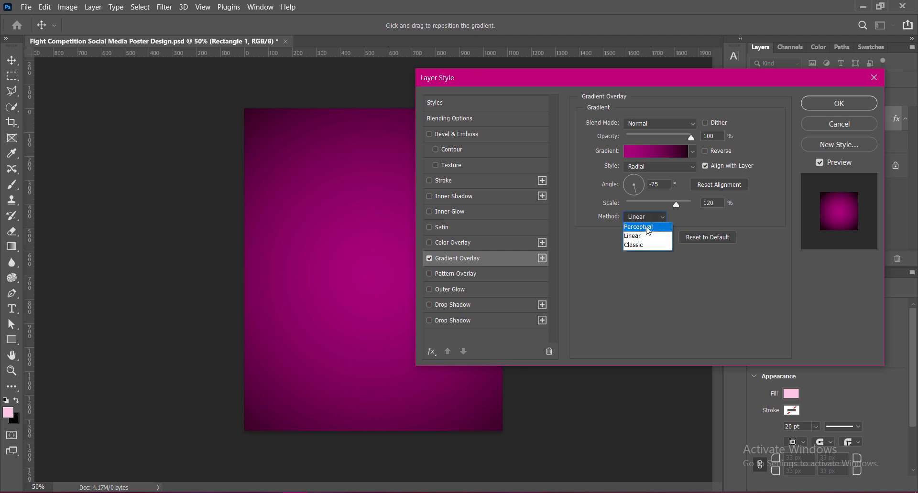
{"action": "left_click", "coordinate": [646, 228]}
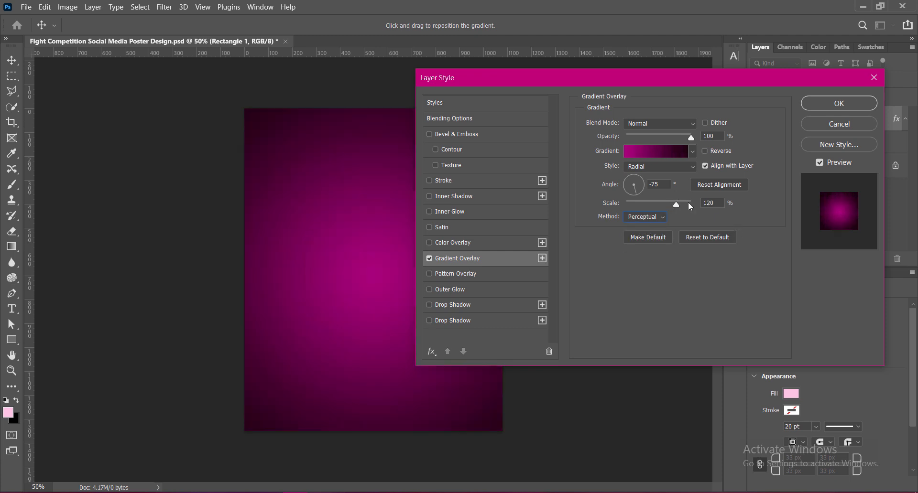
Step: Set the gradient overlay's scale to 100% and its angle to 60°
{"action": "left_click", "coordinate": [676, 206]}
{"action": "left_click_drag", "start_coordinate": [715, 203], "coordinate": [707, 204]}
{"action": "type", "text": "00"}
{"action": "left_click", "coordinate": [652, 184]}
{"action": "key", "text": "BackSpace"}
{"action": "left_click_drag", "start_coordinate": [658, 185], "coordinate": [616, 185]}
{"action": "type", "text": "6"}
Step: Edit the overlay's gradient and change its magenta starting color stop to a bright orange
{"action": "left_click", "coordinate": [654, 152]}
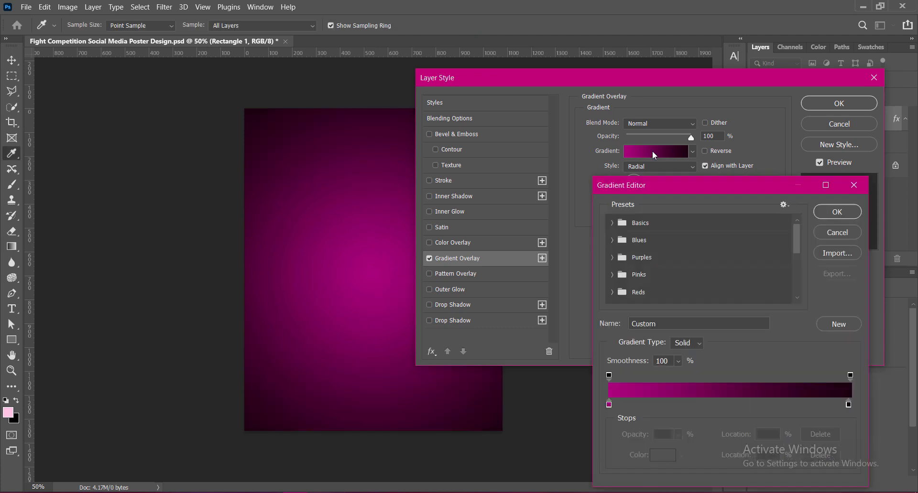
{"action": "double_click", "coordinate": [609, 405]}
{"action": "left_click", "coordinate": [674, 355]}
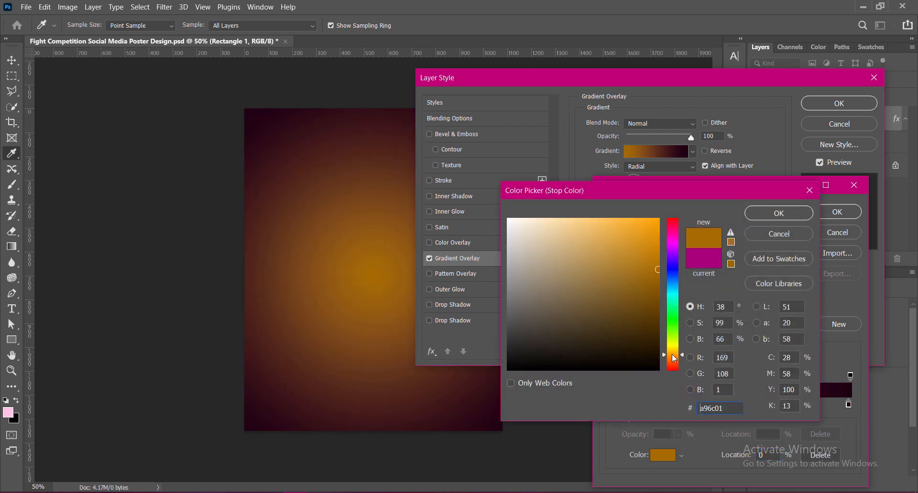
{"action": "left_click", "coordinate": [598, 229]}
{"action": "left_click", "coordinate": [656, 236]}
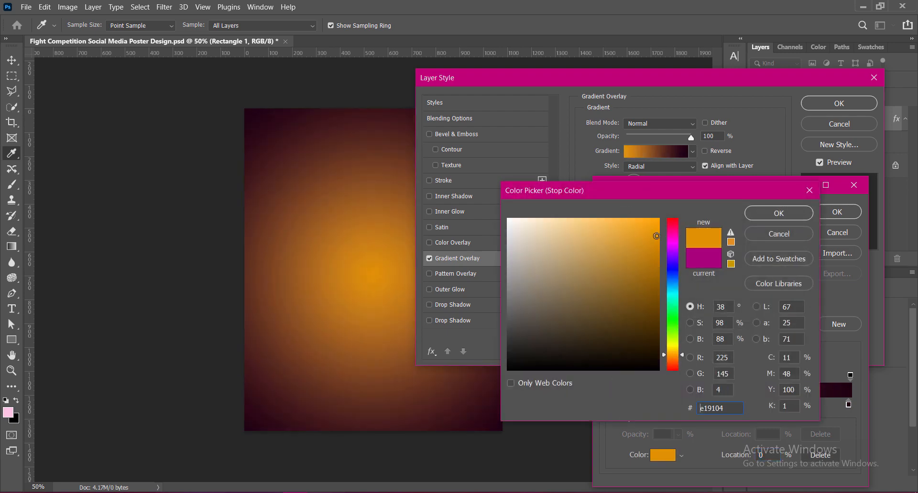
{"action": "left_click", "coordinate": [659, 232]}
{"action": "left_click", "coordinate": [675, 354]}
{"action": "left_click", "coordinate": [779, 213]}
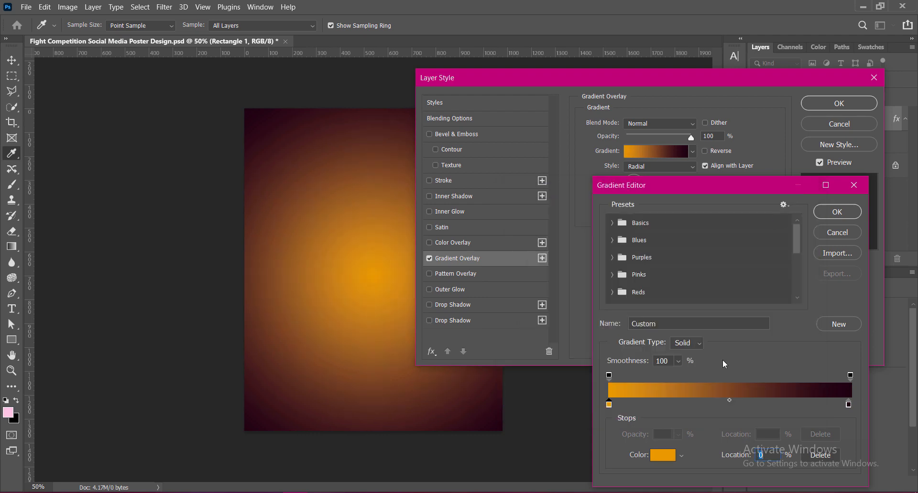
Step: Change the gradient's end color stop to a very dark red-brown and accept the edited gradient
{"action": "left_click", "coordinate": [849, 404]}
{"action": "double_click", "coordinate": [849, 405]}
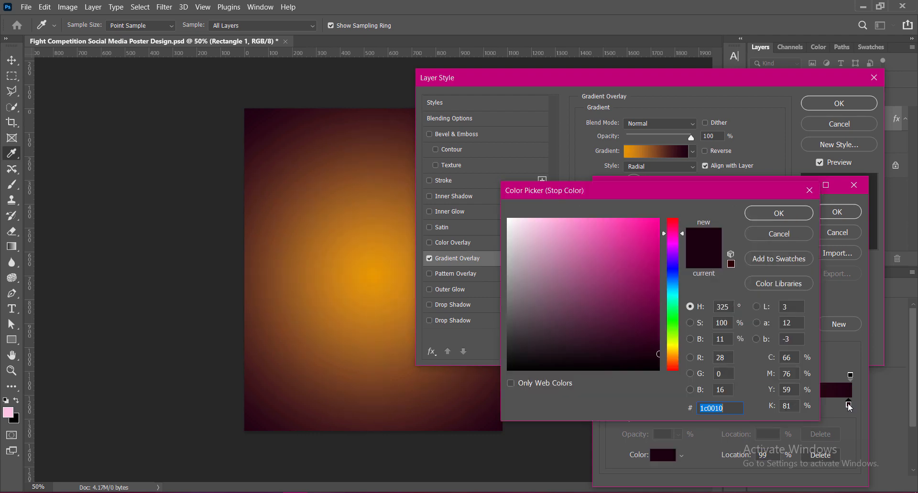
{"action": "left_click", "coordinate": [678, 366]}
{"action": "left_click_drag", "start_coordinate": [683, 366], "coordinate": [661, 357]}
{"action": "left_click", "coordinate": [592, 352]}
{"action": "left_click", "coordinate": [657, 350]}
{"action": "left_click", "coordinate": [758, 216]}
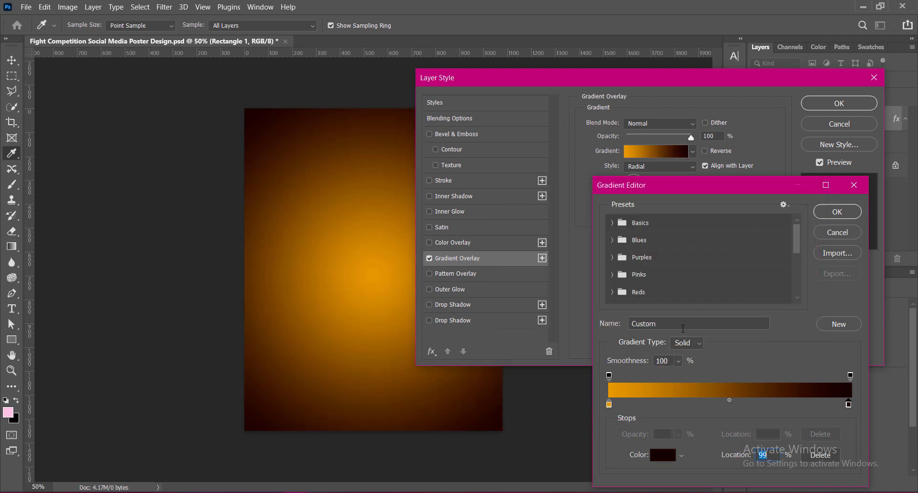
{"action": "left_click", "coordinate": [833, 211]}
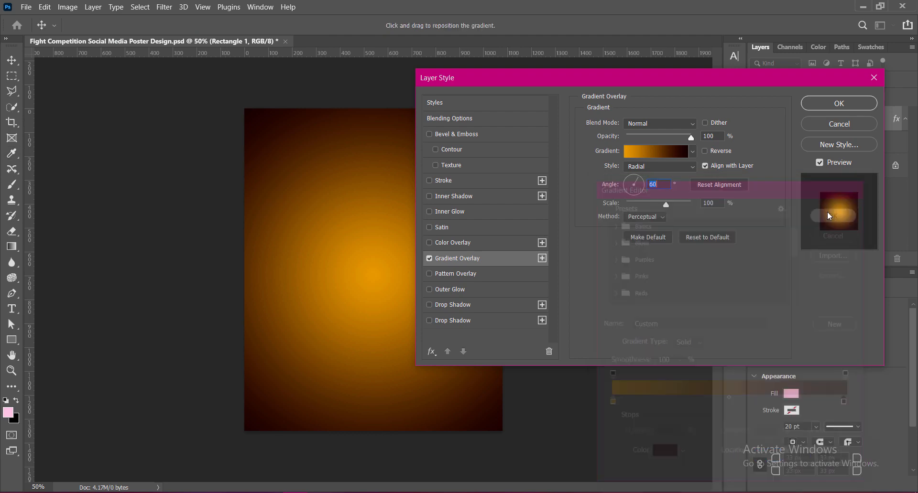
Step: Enable the Bevel & Emboss texture with the first Water pattern, at 120% scale and +600% depth
{"action": "left_click", "coordinate": [435, 166]}
{"action": "left_click", "coordinate": [455, 164]}
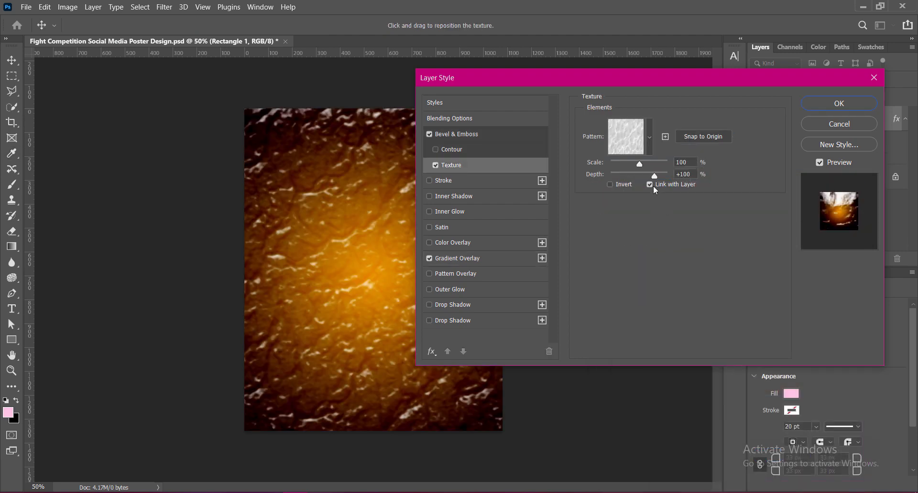
{"action": "left_click", "coordinate": [649, 137]}
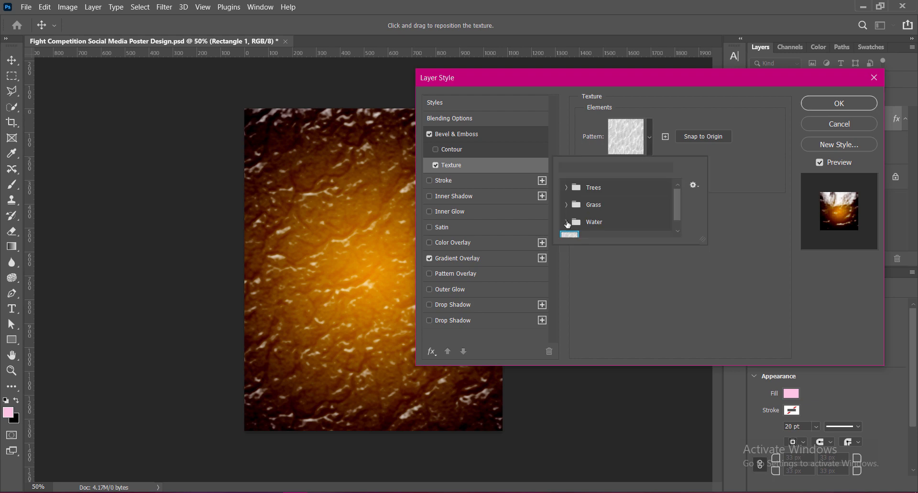
{"action": "scroll", "coordinate": [677, 207], "scroll_direction": "down", "scroll_amount": 1}
{"action": "left_click", "coordinate": [581, 224]}
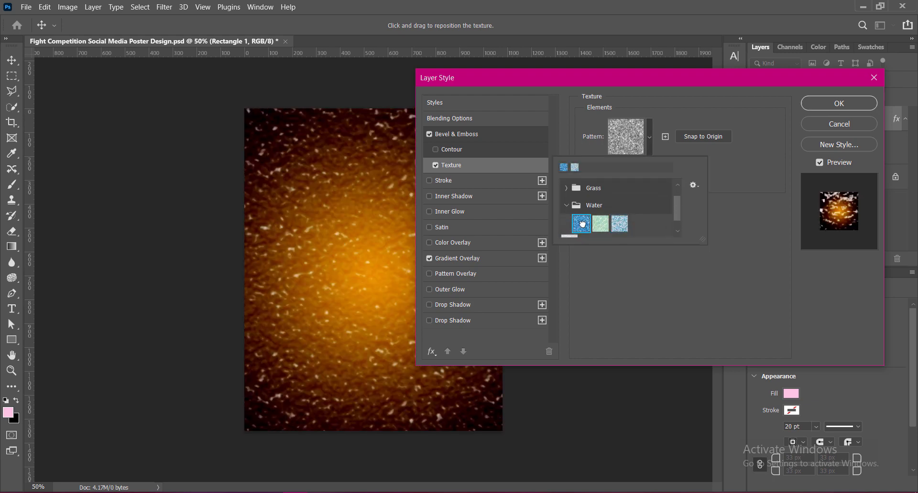
{"action": "left_click", "coordinate": [770, 237]}
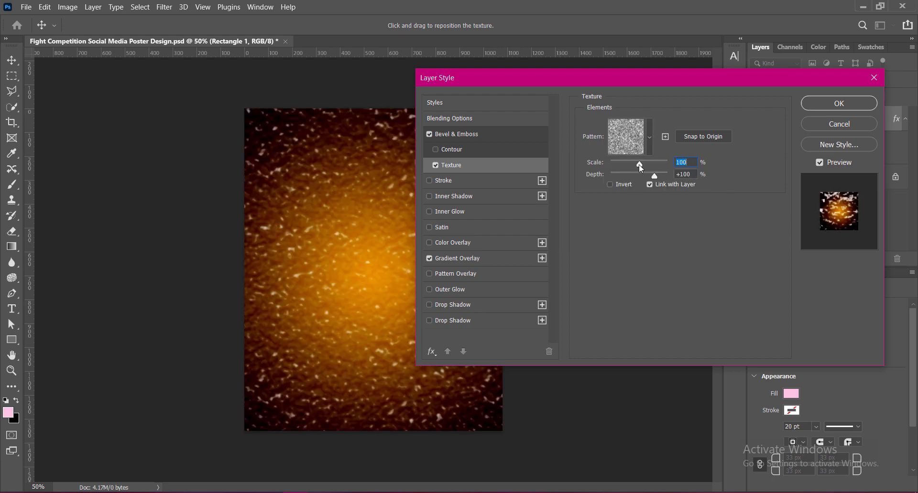
{"action": "left_click_drag", "start_coordinate": [641, 167], "coordinate": [669, 177]}
{"action": "type", "text": "120"}
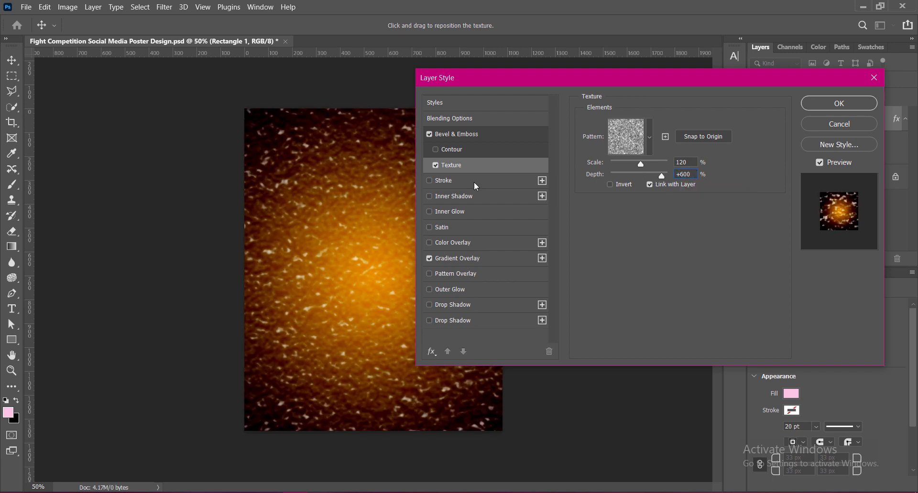
Step: Set the Bevel & Emboss shadow opacity to 33% and soften to 10 px, and apply the layer style
{"action": "left_click", "coordinate": [453, 136]}
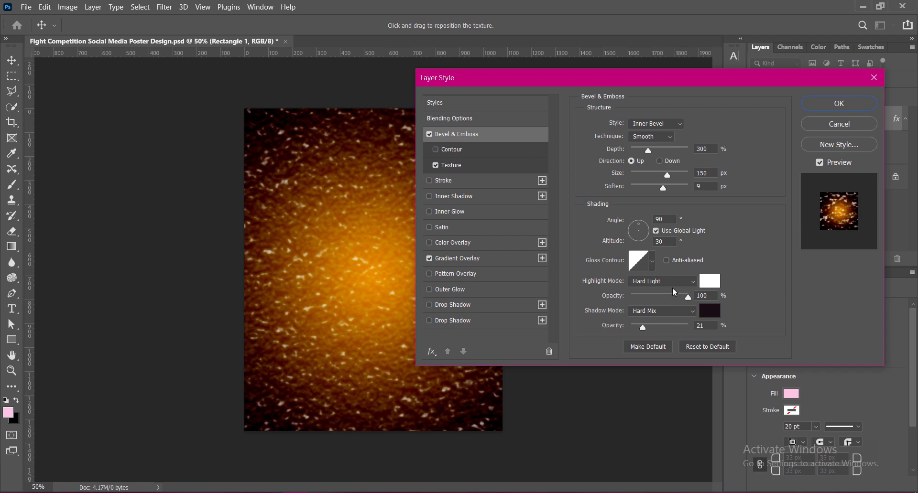
{"action": "left_click_drag", "start_coordinate": [643, 326], "coordinate": [649, 328]}
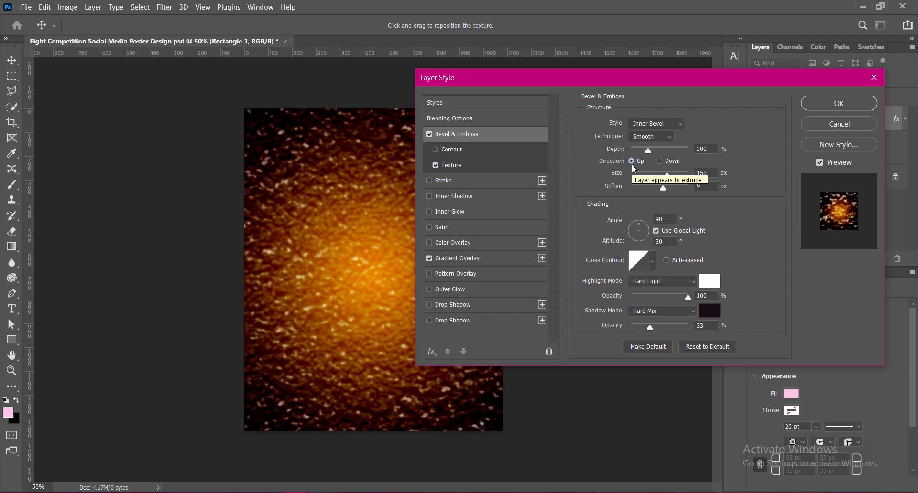
{"action": "double_click", "coordinate": [707, 188]}
{"action": "type", "text": "6"}
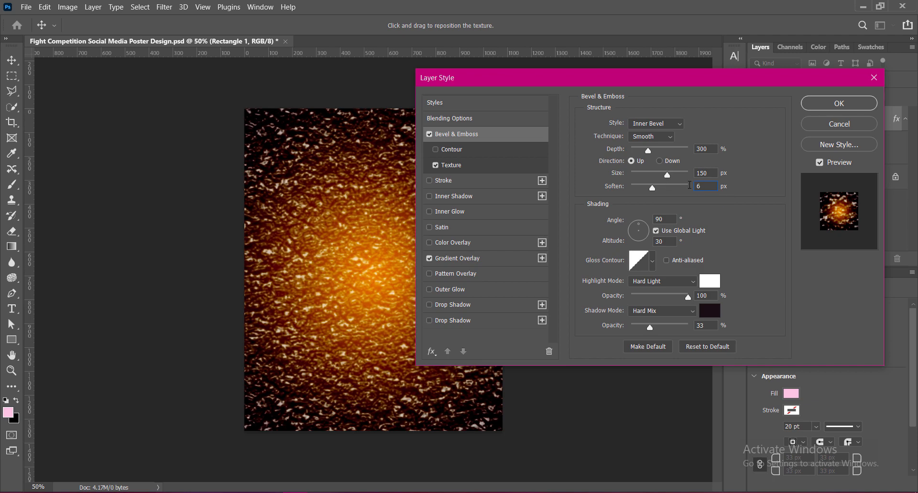
{"action": "key", "text": "BackSpace"}
{"action": "type", "text": "12"}
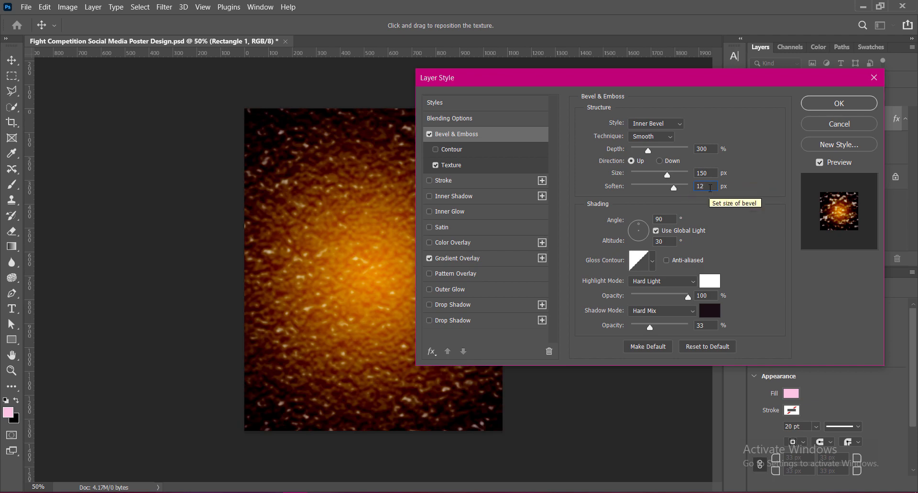
{"action": "left_click_drag", "start_coordinate": [710, 186], "coordinate": [675, 189]}
{"action": "type", "text": "10"}
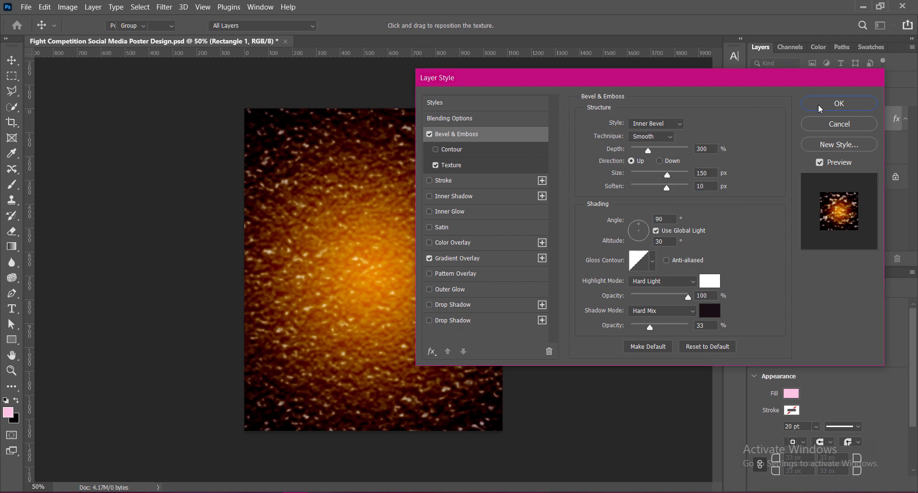
{"action": "left_click", "coordinate": [810, 102]}
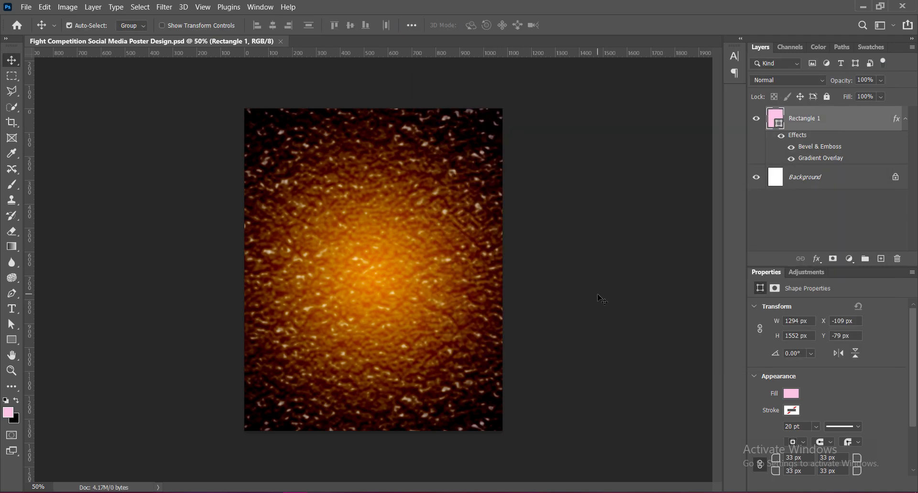
Step: Bring the dark texture image into the poster above the rectangle and apply a Vibrance adjustment to it
{"action": "left_click_drag", "start_coordinate": [389, 340], "coordinate": [488, 334]}
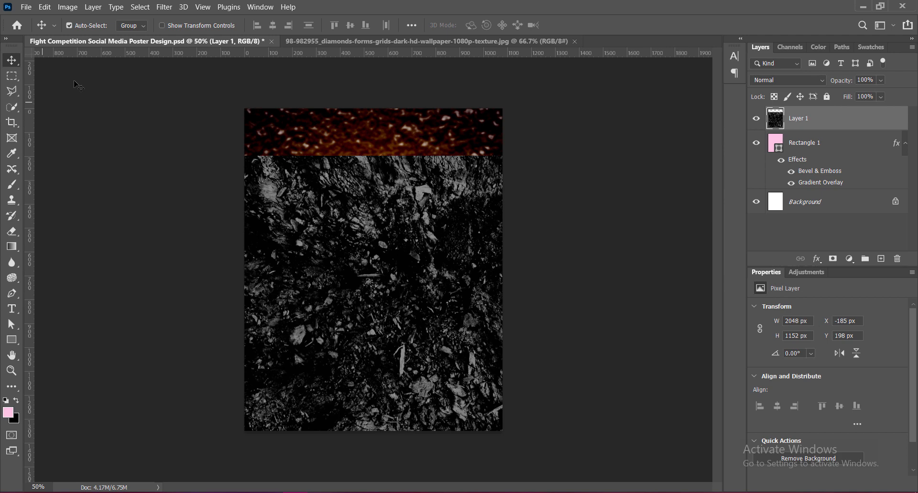
{"action": "left_click", "coordinate": [69, 8]}
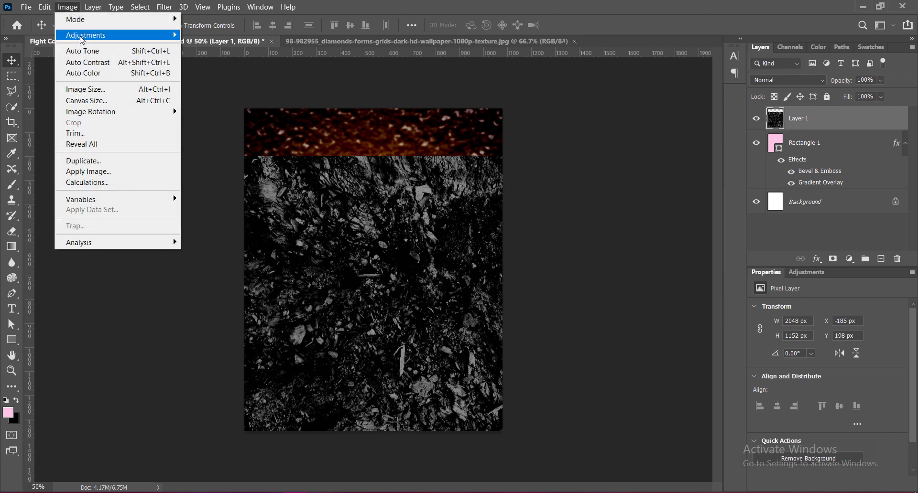
{"action": "mouse_move", "coordinate": [83, 40]}
{"action": "left_click", "coordinate": [201, 86]}
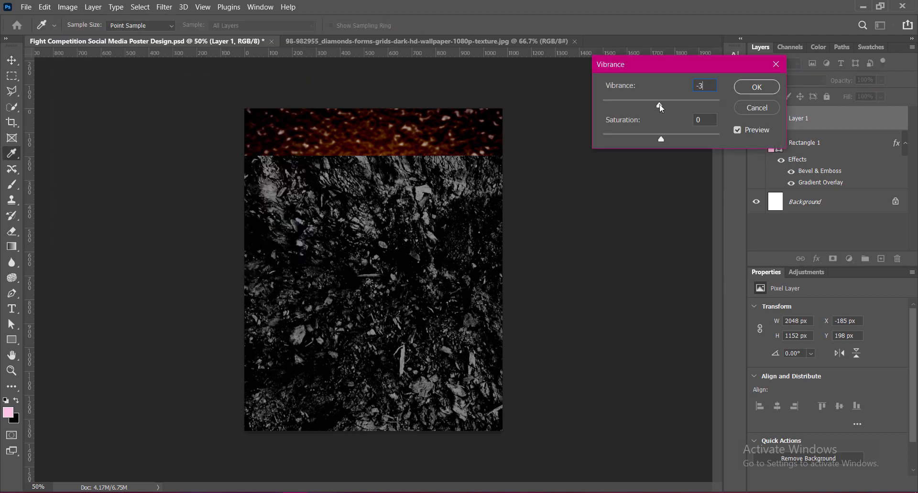
{"action": "left_click", "coordinate": [749, 88]}
Step: Brighten the texture layer with an RGB Curves adjustment, using points at input 66/output 74 and input 129/output 156 plus a lowered highlight point
{"action": "left_click", "coordinate": [67, 7]}
{"action": "mouse_move", "coordinate": [91, 41]}
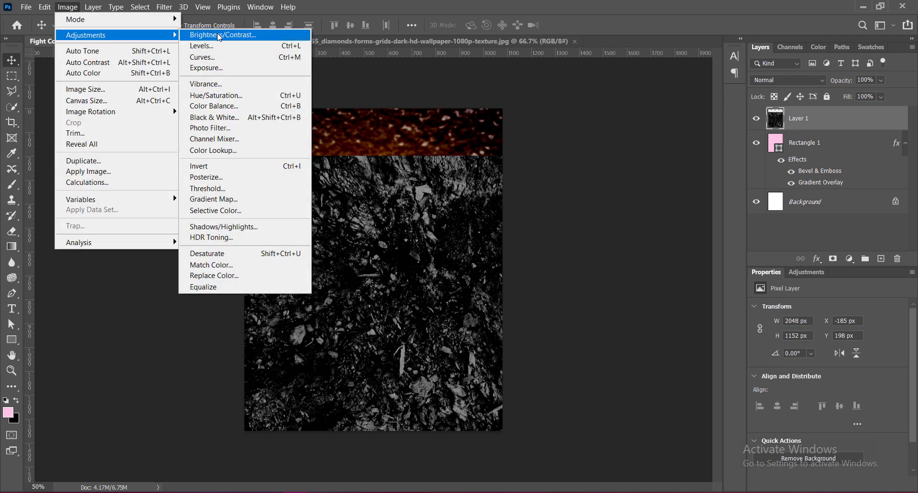
{"action": "left_click", "coordinate": [217, 61]}
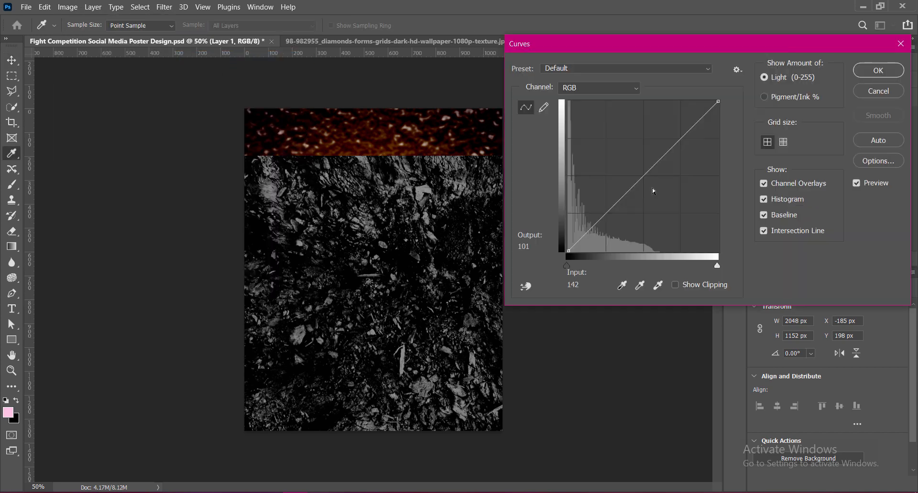
{"action": "left_click", "coordinate": [643, 176]}
{"action": "left_click_drag", "start_coordinate": [643, 176], "coordinate": [643, 156]}
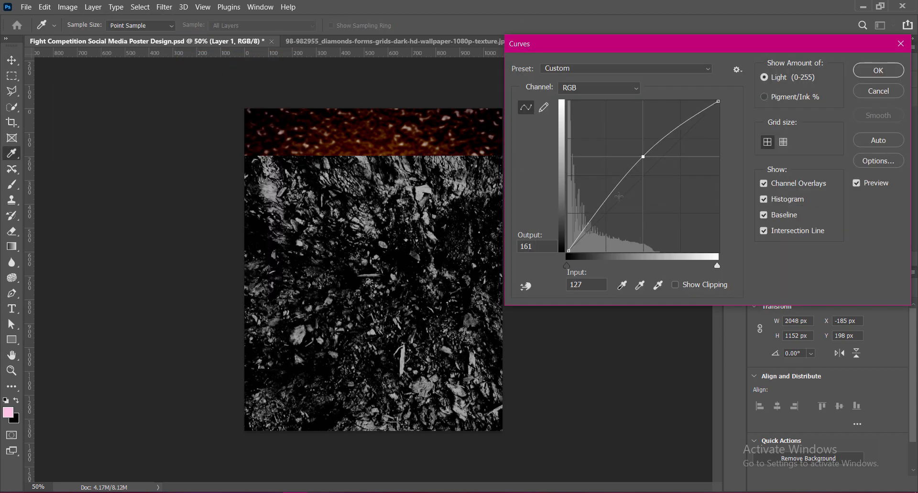
{"action": "mouse_move", "coordinate": [605, 205]}
{"action": "left_mouse_down"}
{"action": "mouse_move", "coordinate": [607, 220]}
{"action": "mouse_move", "coordinate": [607, 208]}
{"action": "left_mouse_up"}
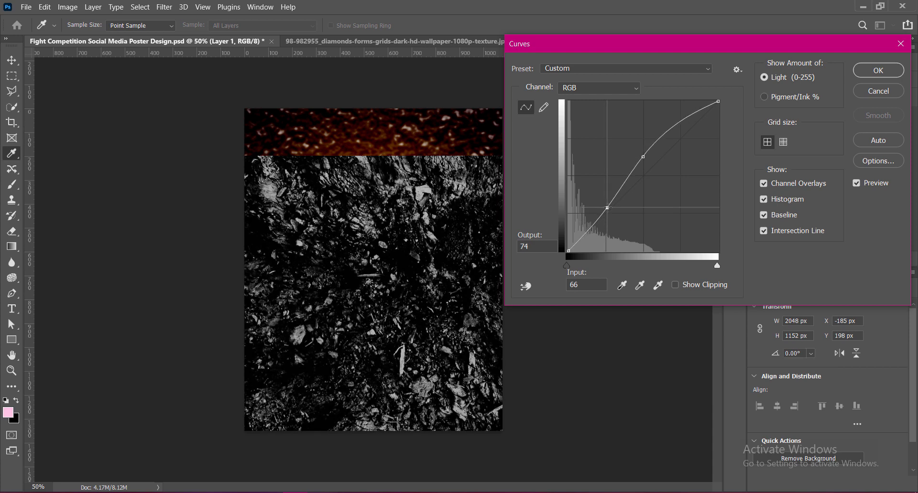
{"action": "left_click_drag", "start_coordinate": [680, 123], "coordinate": [644, 160]}
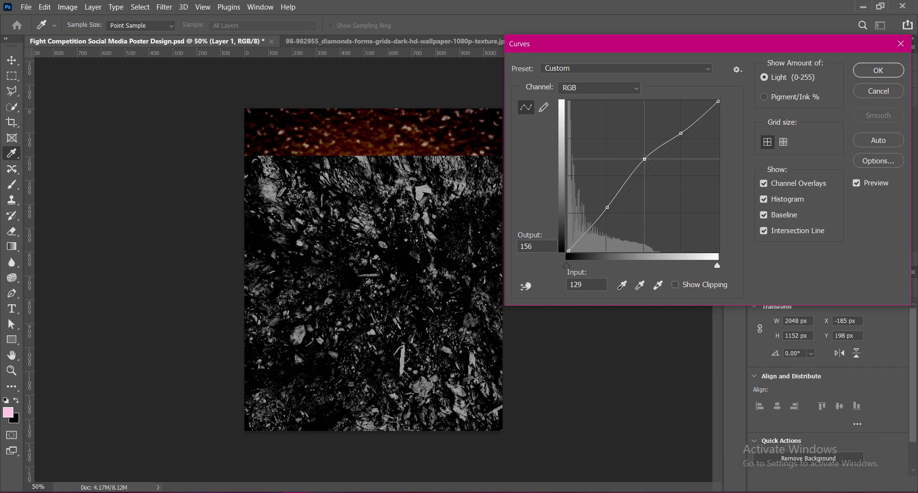
{"action": "left_click", "coordinate": [878, 70]}
Step: Color-balance the dark texture layer's midtones to +60 red, about -13 magenta and -42 yellow, and save the document
{"action": "left_click", "coordinate": [68, 6]}
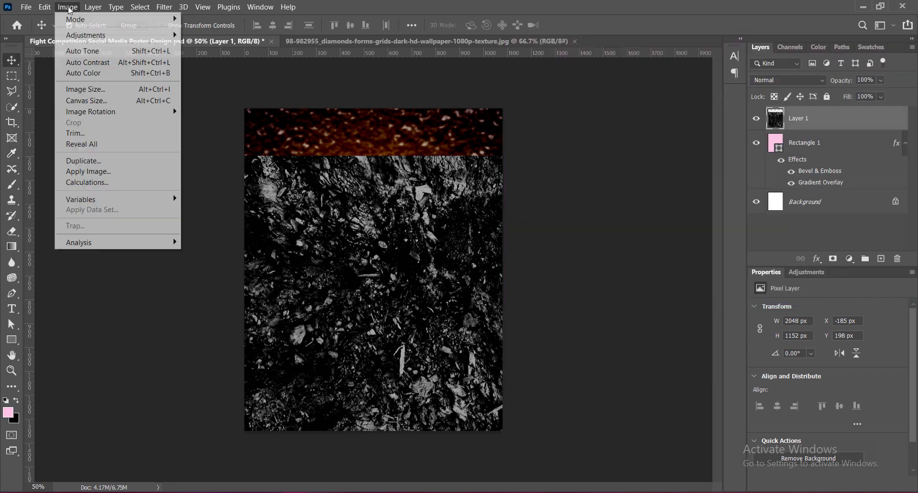
{"action": "mouse_move", "coordinate": [86, 35]}
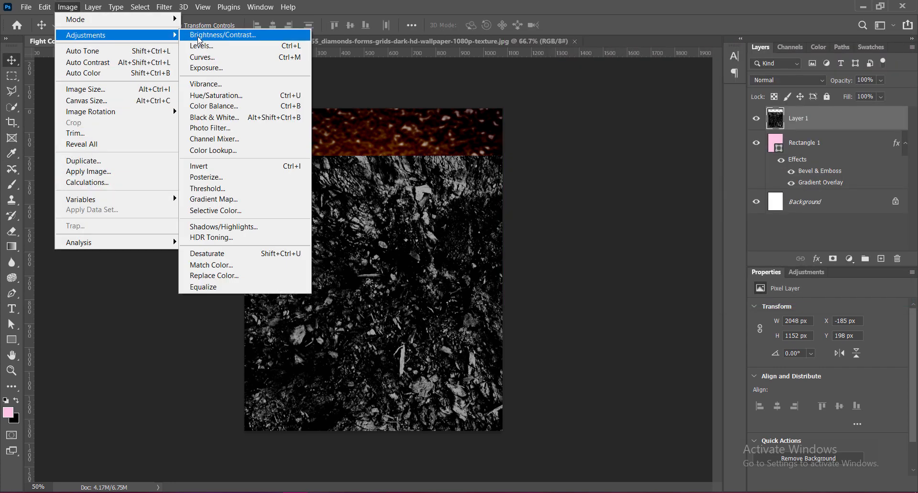
{"action": "left_click", "coordinate": [217, 106]}
{"action": "left_click_drag", "start_coordinate": [652, 116], "coordinate": [629, 144]}
{"action": "left_click_drag", "start_coordinate": [683, 117], "coordinate": [647, 131]}
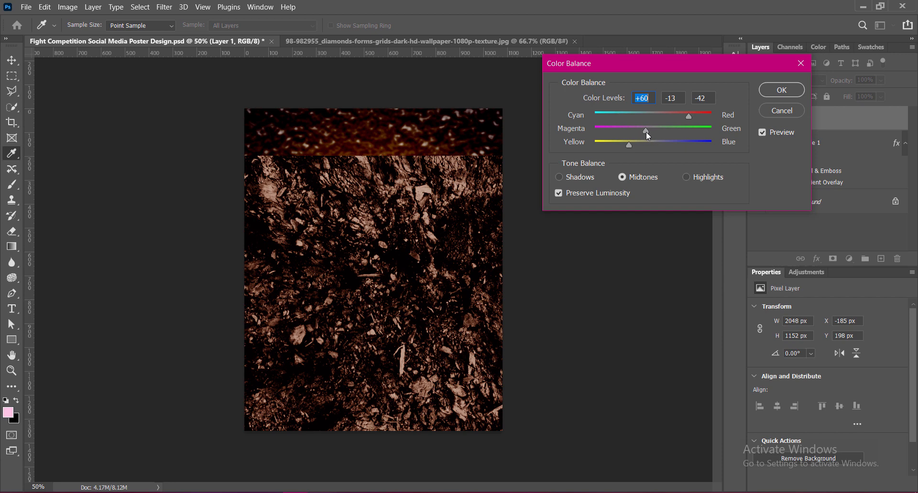
{"action": "left_click_drag", "start_coordinate": [646, 131], "coordinate": [645, 131]}
{"action": "left_click", "coordinate": [782, 90]}
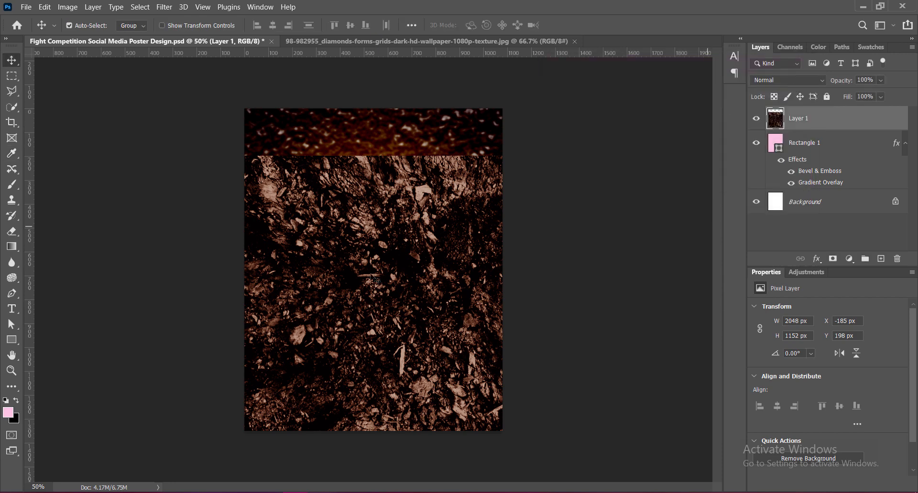
{"action": "key", "text": "v"}
{"action": "key", "text": "ctrl+s"}
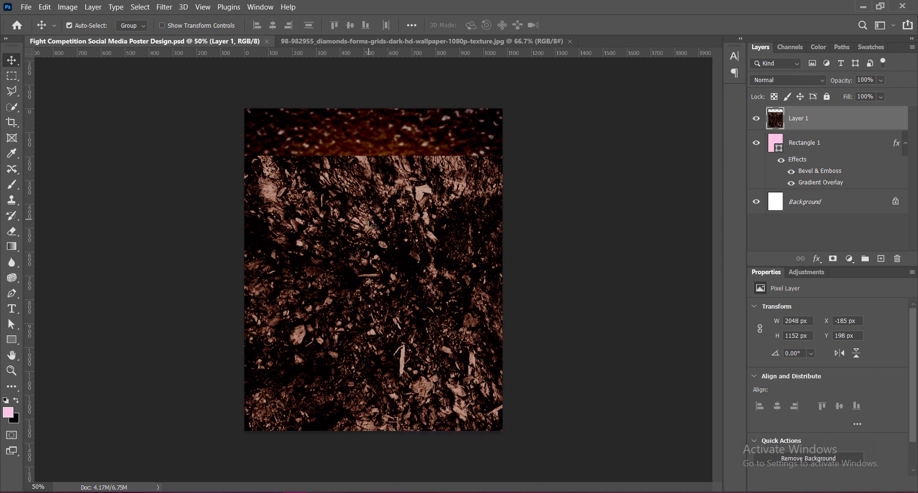
Step: Flip the dark texture layer horizontally, rotate it 90° clockwise, and position it to cover the whole canvas
{"action": "left_click_drag", "start_coordinate": [412, 341], "coordinate": [414, 302]}
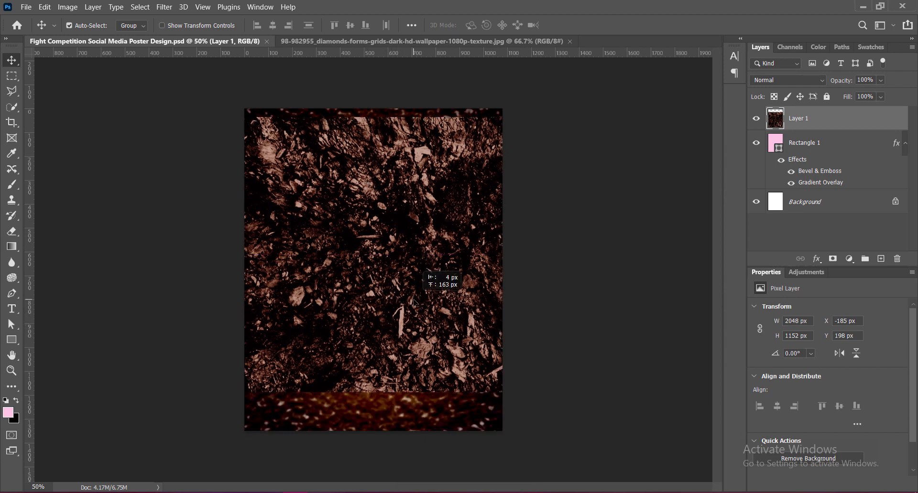
{"action": "key", "text": "ctrl+t"}
{"action": "left_click_drag", "start_coordinate": [474, 308], "coordinate": [410, 313]}
{"action": "right_click", "coordinate": [410, 313]}
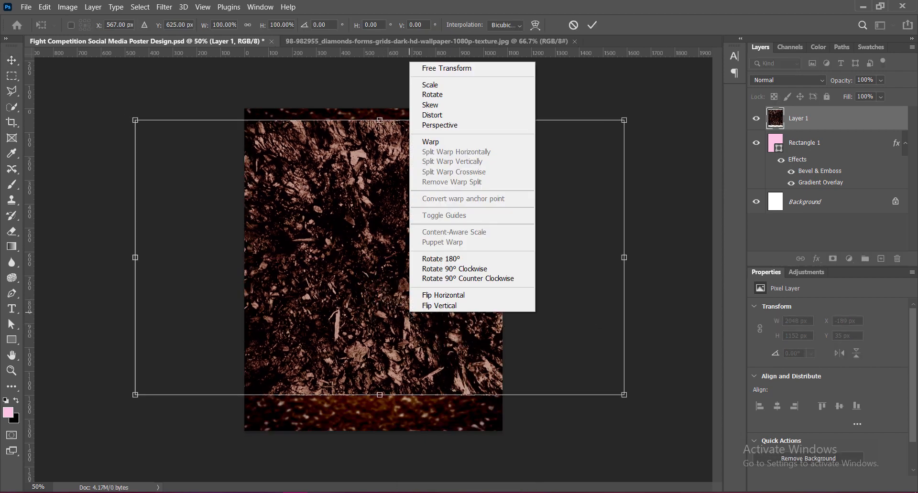
{"action": "left_click", "coordinate": [413, 296]}
{"action": "right_click", "coordinate": [395, 275]}
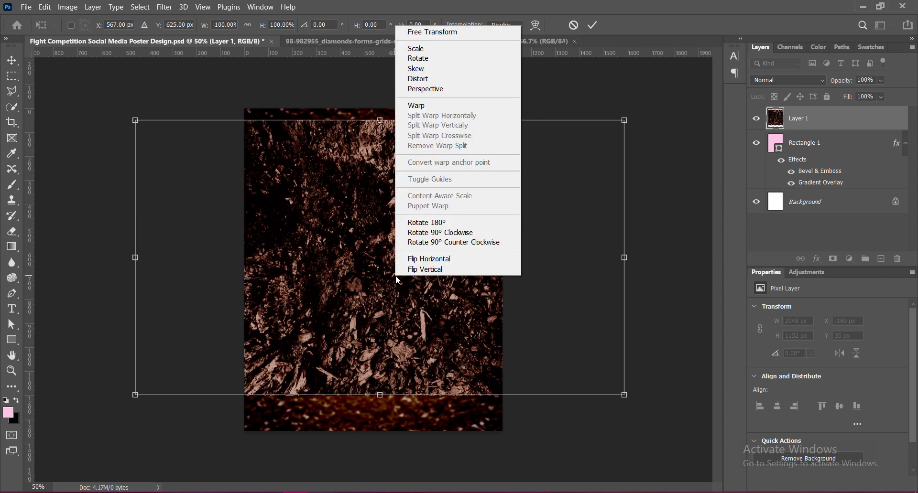
{"action": "left_click", "coordinate": [441, 231]}
{"action": "left_click_drag", "start_coordinate": [399, 245], "coordinate": [401, 274]}
{"action": "key", "text": "Return"}
Step: Lower the dark texture layer's opacity to 24%
{"action": "left_click", "coordinate": [881, 80]}
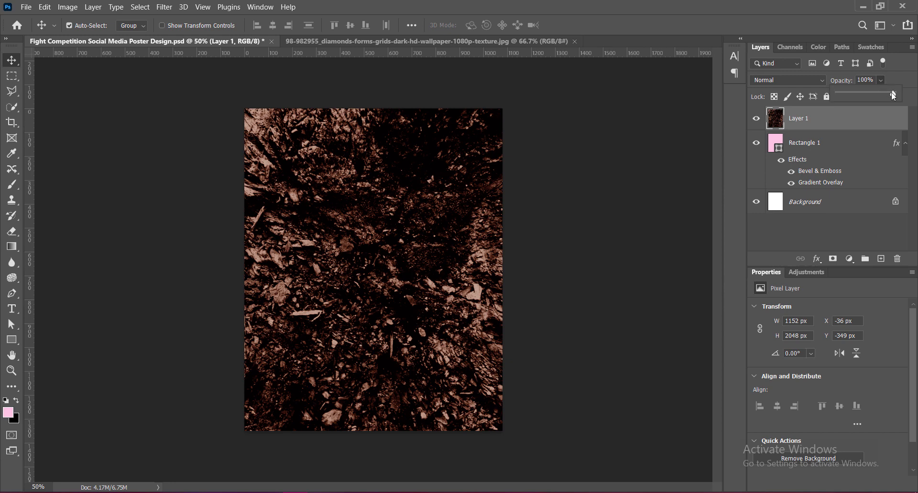
{"action": "left_click_drag", "start_coordinate": [896, 94], "coordinate": [853, 95]}
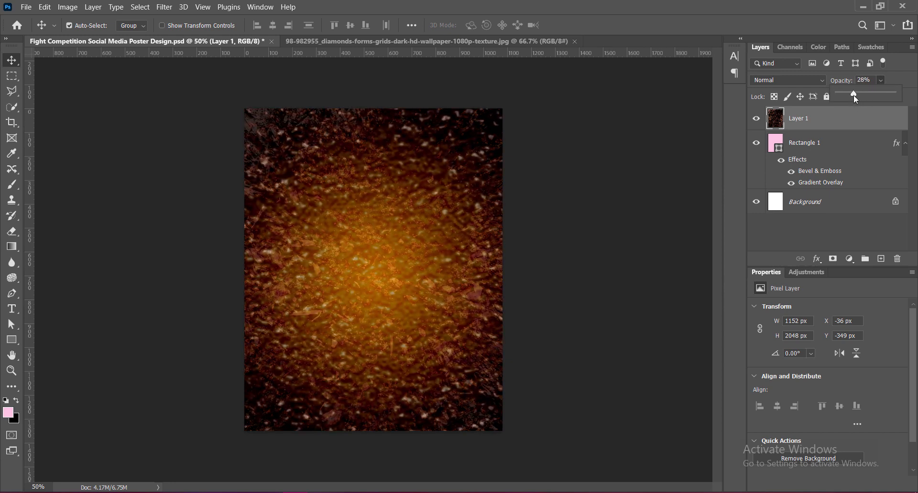
{"action": "left_click", "coordinate": [855, 80]}
{"action": "type", "text": "33"}
{"action": "left_click_drag", "start_coordinate": [851, 81], "coordinate": [850, 83]}
{"action": "scroll", "coordinate": [864, 79], "scroll_direction": "down", "scroll_amount": 3}
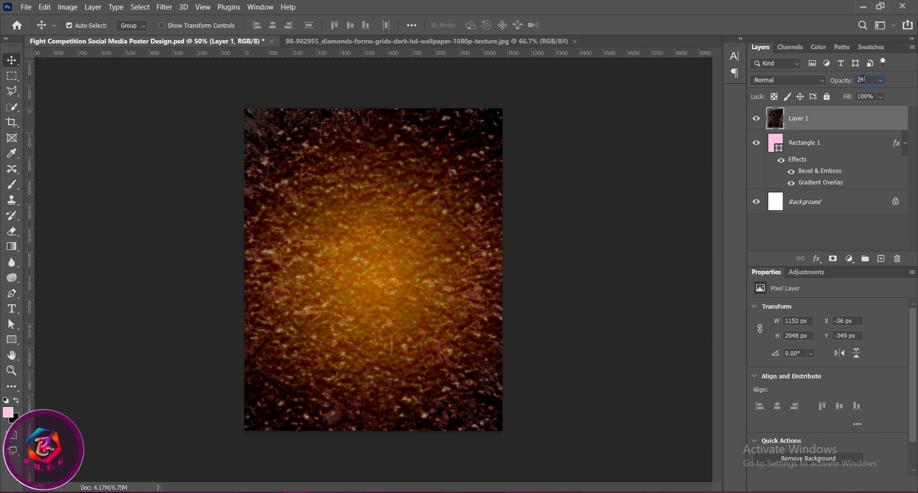
Step: Apply a Brightness/Contrast adjustment to the dark texture layer with brightness 87 and contrast 100
{"action": "left_click", "coordinate": [67, 7]}
{"action": "mouse_move", "coordinate": [78, 35]}
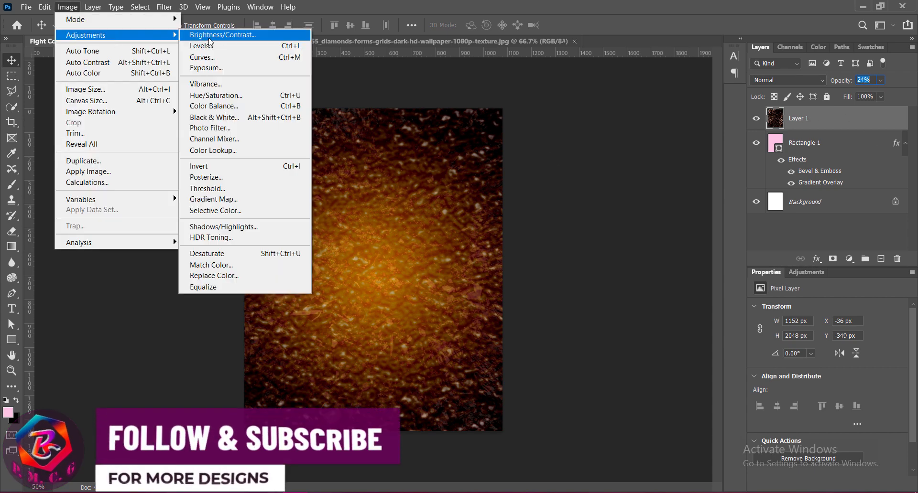
{"action": "left_click", "coordinate": [240, 35]}
{"action": "left_click_drag", "start_coordinate": [708, 116], "coordinate": [713, 115]}
{"action": "left_click_drag", "start_coordinate": [636, 89], "coordinate": [670, 87]}
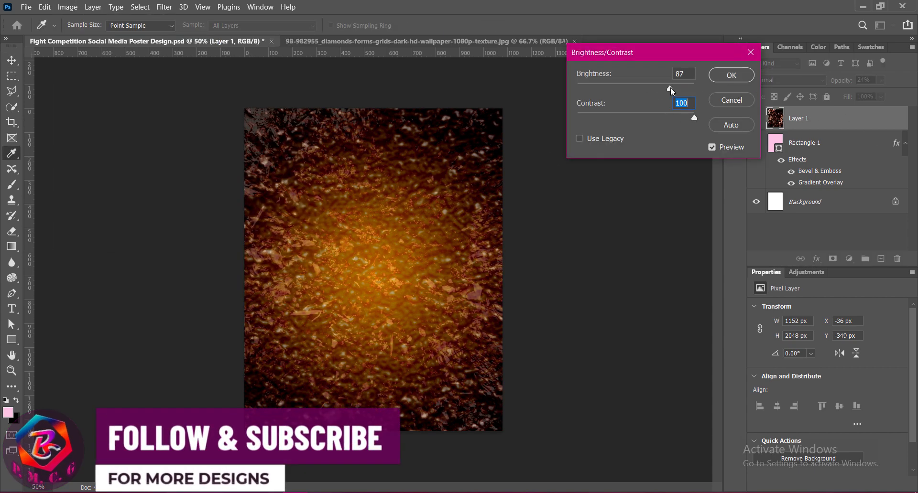
{"action": "left_click", "coordinate": [731, 75]}
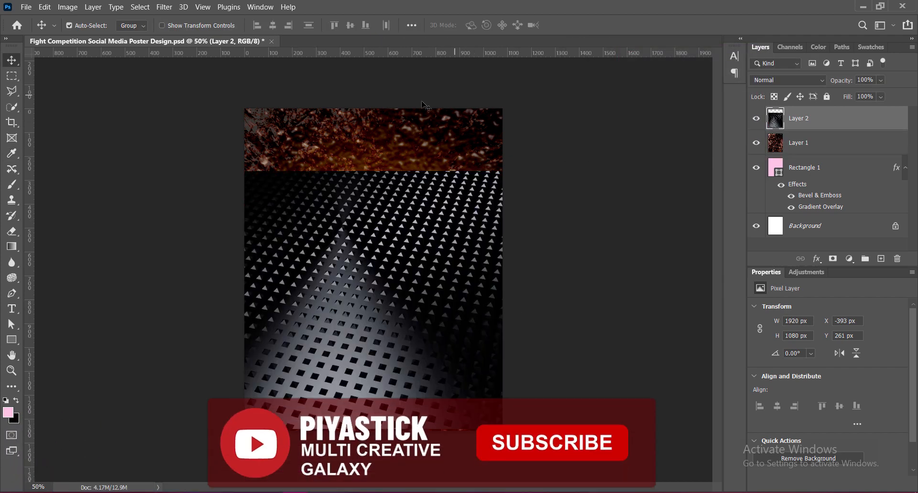
Step: Flip the triangle-and-square pattern layer vertically, rotate it 90° counter-clockwise, and shift it over the poster
{"action": "left_click_drag", "start_coordinate": [423, 105], "coordinate": [432, 89]}
{"action": "key", "text": "ctrl+t"}
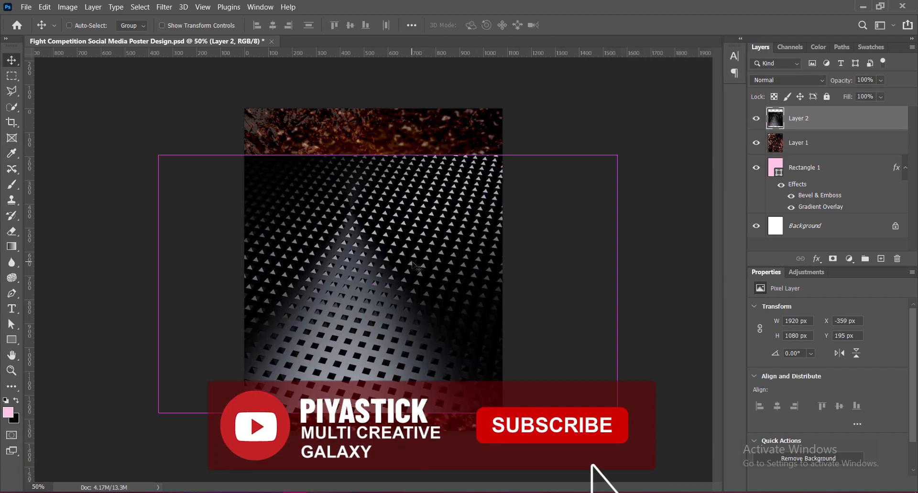
{"action": "right_click", "coordinate": [393, 272]}
{"action": "left_click", "coordinate": [423, 263]}
{"action": "right_click", "coordinate": [416, 271]}
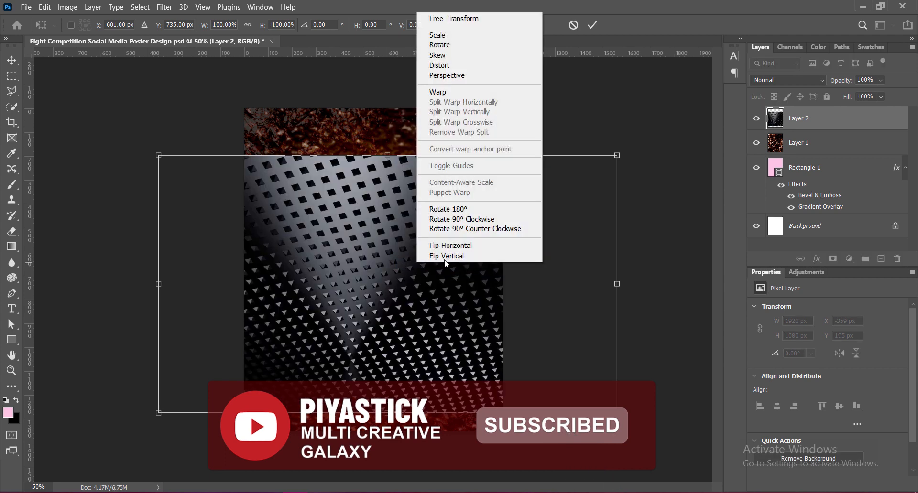
{"action": "left_click", "coordinate": [451, 228]}
{"action": "left_click_drag", "start_coordinate": [427, 264], "coordinate": [450, 286]}
{"action": "key", "text": "Return"}
Step: Scale the pattern layer to 1208 × 2148 px and position it over the canvas at X -64 px, Y -583 px
{"action": "left_click_drag", "start_coordinate": [457, 248], "coordinate": [406, 251]}
{"action": "key", "text": "ctrl+t"}
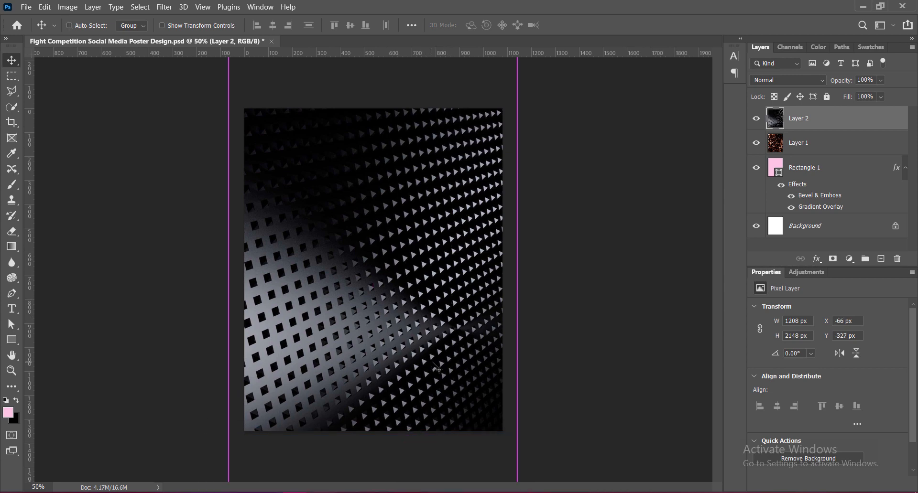
{"action": "left_click_drag", "start_coordinate": [405, 350], "coordinate": [406, 289]}
{"action": "key", "text": "Return"}
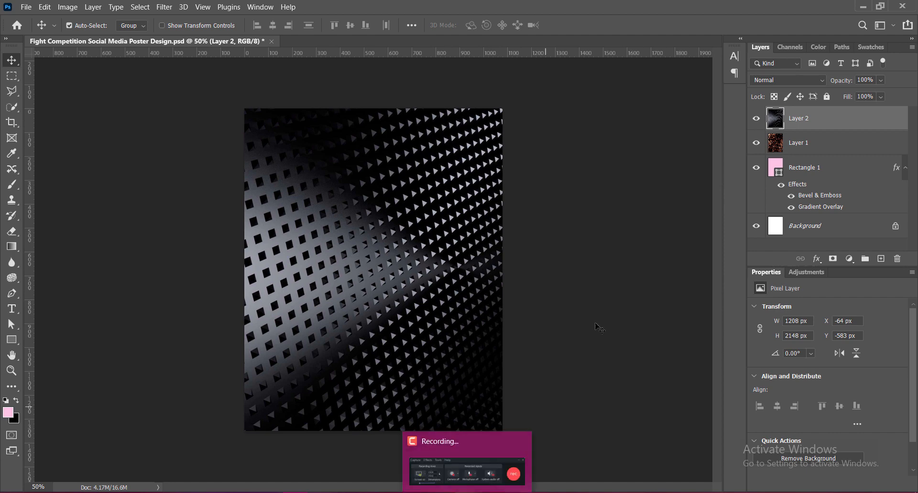
Step: Raise the pattern layer's contrast to 100 with a Brightness/Contrast adjustment, keeping brightness at 0
{"action": "left_click", "coordinate": [67, 7]}
{"action": "left_click", "coordinate": [215, 33]}
{"action": "left_click_drag", "start_coordinate": [636, 118], "coordinate": [694, 118]}
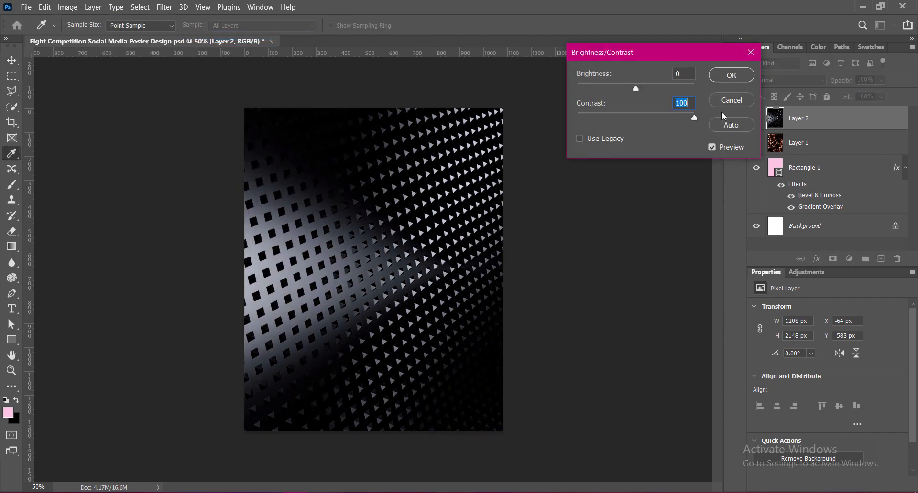
{"action": "left_click", "coordinate": [731, 75]}
Step: Apply a Vibrance adjustment to the pattern layer
{"action": "left_click", "coordinate": [67, 7]}
{"action": "mouse_move", "coordinate": [86, 34]}
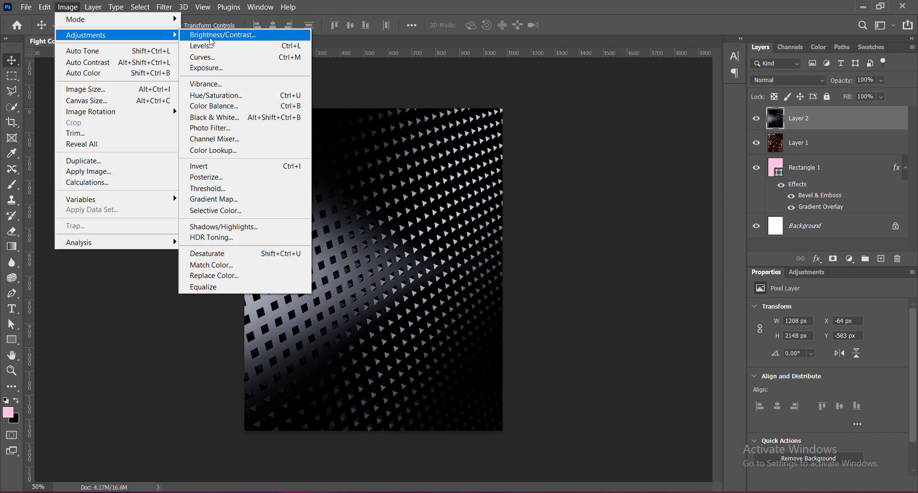
{"action": "left_click", "coordinate": [214, 85]}
{"action": "left_click_drag", "start_coordinate": [662, 103], "coordinate": [671, 145]}
{"action": "left_click", "coordinate": [756, 86]}
Step: Tint the pattern layer's midtones with a Color Balance adjustment of +100 red, -13 magenta and +11 blue
{"action": "left_click", "coordinate": [68, 6]}
{"action": "mouse_move", "coordinate": [86, 35]}
{"action": "left_click", "coordinate": [214, 106]}
{"action": "left_click_drag", "start_coordinate": [693, 115], "coordinate": [692, 115]}
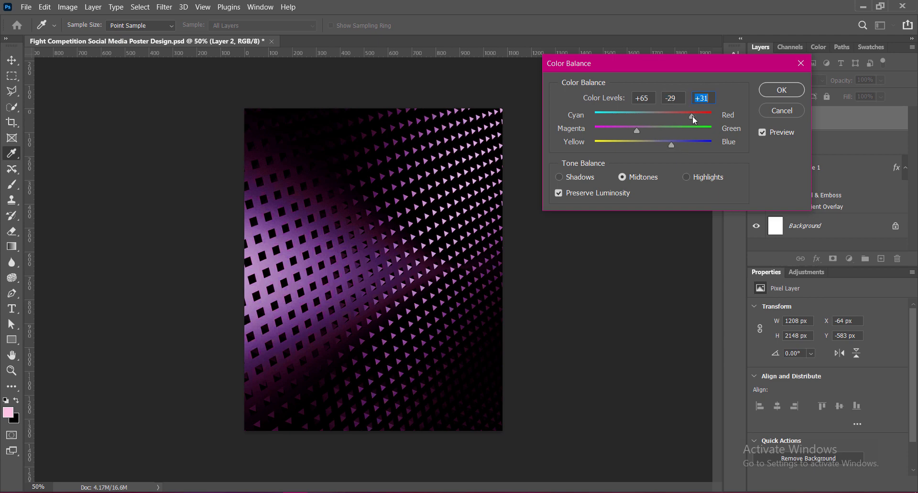
{"action": "left_click_drag", "start_coordinate": [671, 145], "coordinate": [646, 129]}
{"action": "left_click_drag", "start_coordinate": [692, 116], "coordinate": [720, 116]}
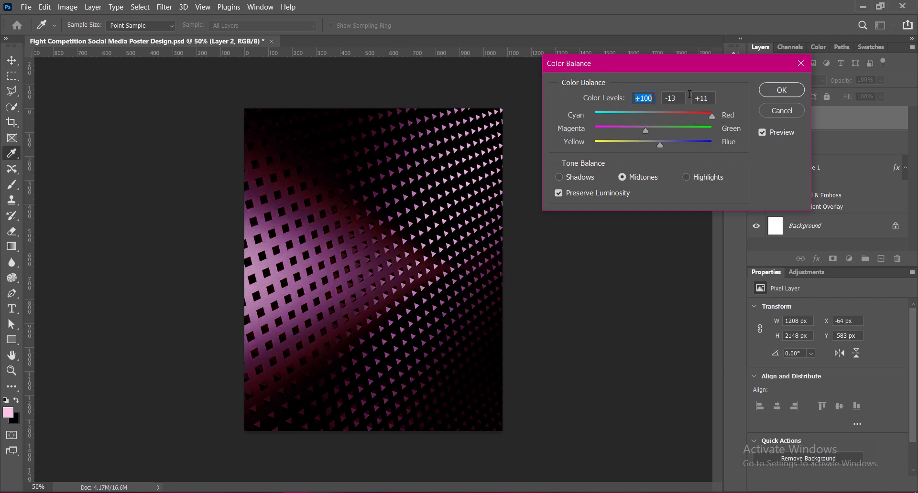
{"action": "left_click", "coordinate": [781, 89]}
Step: Lower the pattern layer's opacity to 27%
{"action": "left_click", "coordinate": [880, 79]}
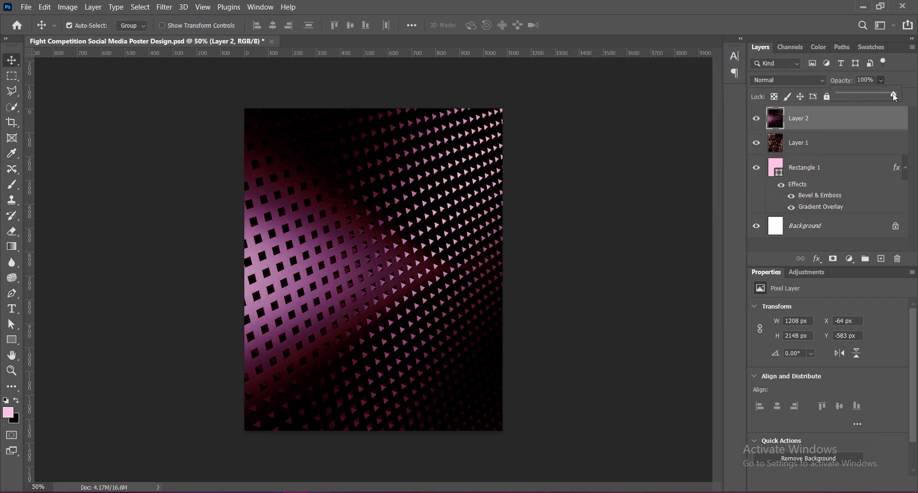
{"action": "left_click_drag", "start_coordinate": [894, 96], "coordinate": [863, 99]}
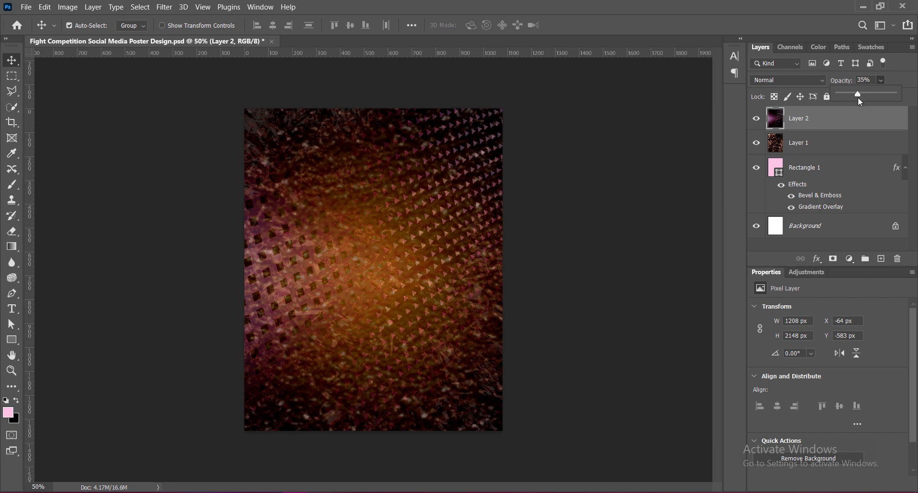
{"action": "left_click", "coordinate": [854, 80]}
{"action": "type", "text": "27"}
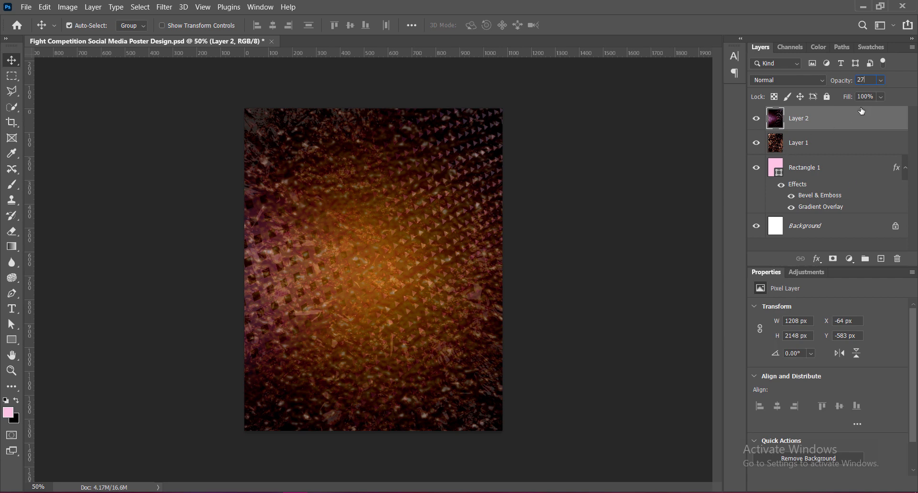
{"action": "key", "text": "Return"}
Step: Apply a Brightness/Contrast adjustment to the pattern layer with brightness 150 and contrast 100
{"action": "left_click", "coordinate": [67, 7]}
{"action": "mouse_move", "coordinate": [82, 34]}
{"action": "left_click", "coordinate": [210, 35]}
{"action": "left_click_drag", "start_coordinate": [635, 89], "coordinate": [716, 85]}
{"action": "left_click_drag", "start_coordinate": [636, 117], "coordinate": [652, 118]}
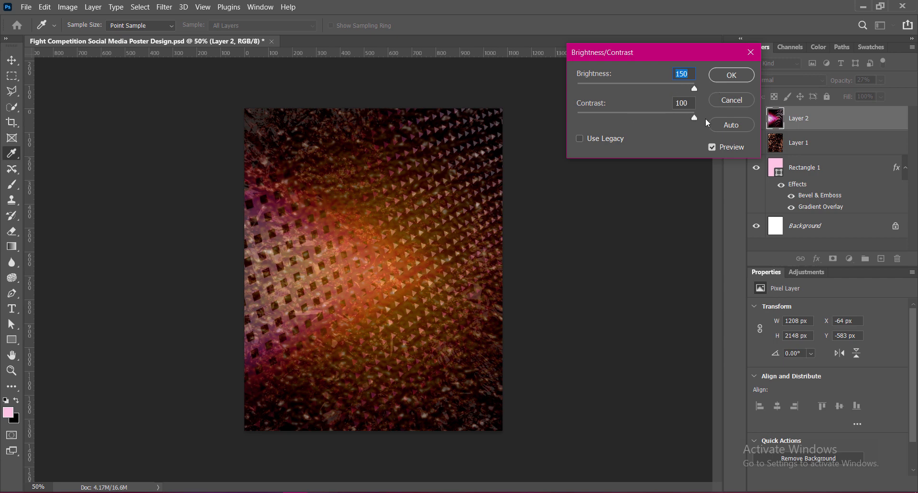
{"action": "key", "text": "Tab"}
{"action": "left_click", "coordinate": [733, 76]}
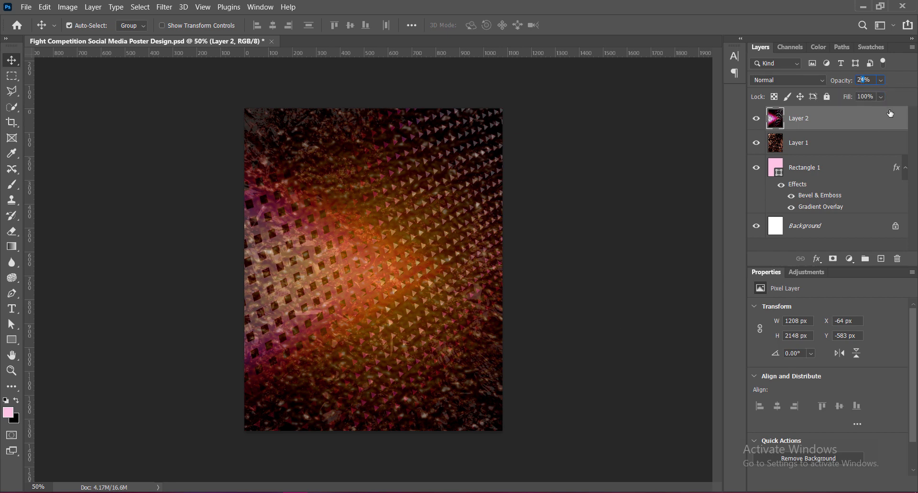
Step: Set the pattern layer's opacity to 21% and save the document
{"action": "type", "text": "21"}
{"action": "key", "text": "ctrl+s"}
Step: Add a new layer on top and draw a pink rounded rectangle about 863 × 375 px across the poster's lower middle
{"action": "left_click", "coordinate": [881, 259]}
{"action": "scroll", "coordinate": [332, 347], "scroll_direction": "up", "scroll_amount": 1}
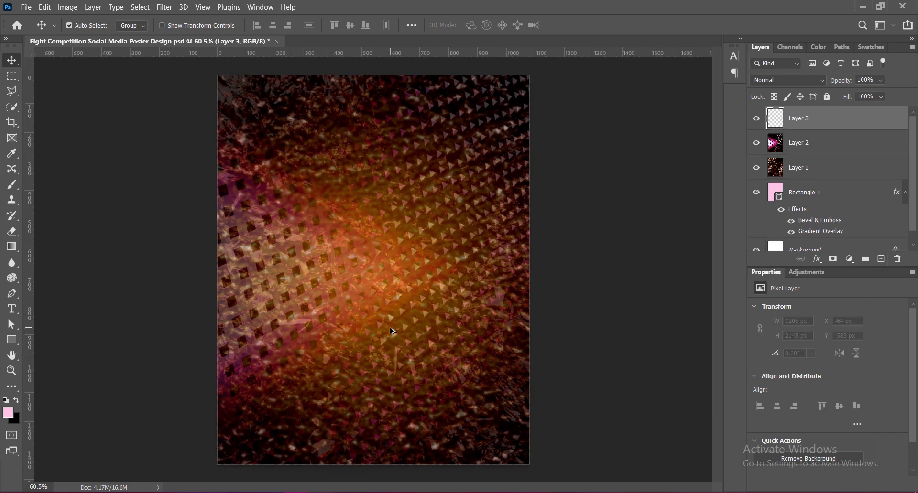
{"action": "key", "text": "u"}
{"action": "left_click_drag", "start_coordinate": [264, 272], "coordinate": [512, 381]}
{"action": "scroll", "coordinate": [862, 393], "scroll_direction": "down", "scroll_amount": 2}
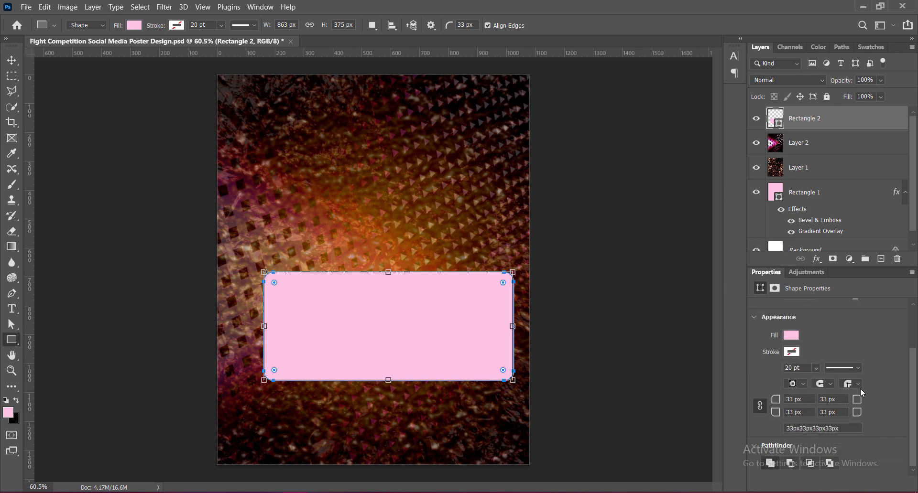
Step: Set all four corner radii of the pink rectangle to 60 px
{"action": "left_click", "coordinate": [764, 400]}
{"action": "type", "text": "60"}
{"action": "key", "text": "Tab"}
Step: Move the pink rounded rectangle slightly up and to the left so it sits near the poster's horizontal centre
{"action": "left_click", "coordinate": [15, 62]}
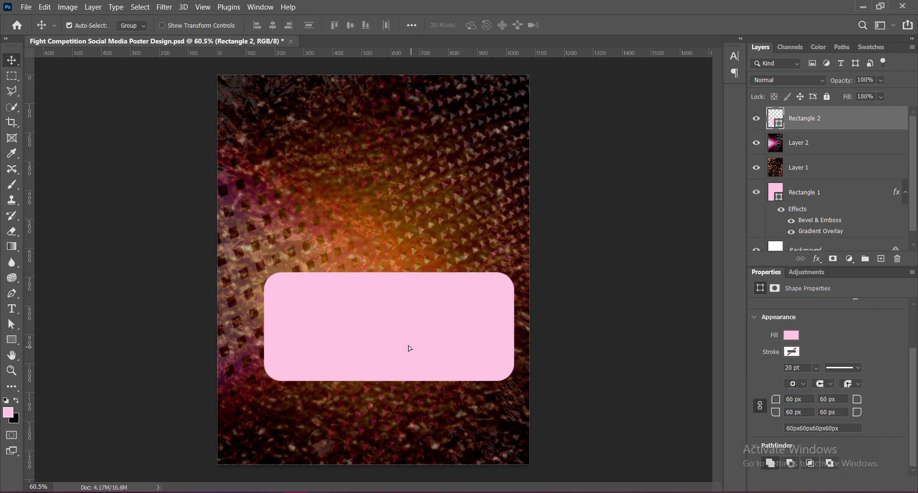
{"action": "left_click_drag", "start_coordinate": [409, 346], "coordinate": [382, 327]}
{"action": "key", "text": "ctrl+t"}
{"action": "key", "text": "Return"}
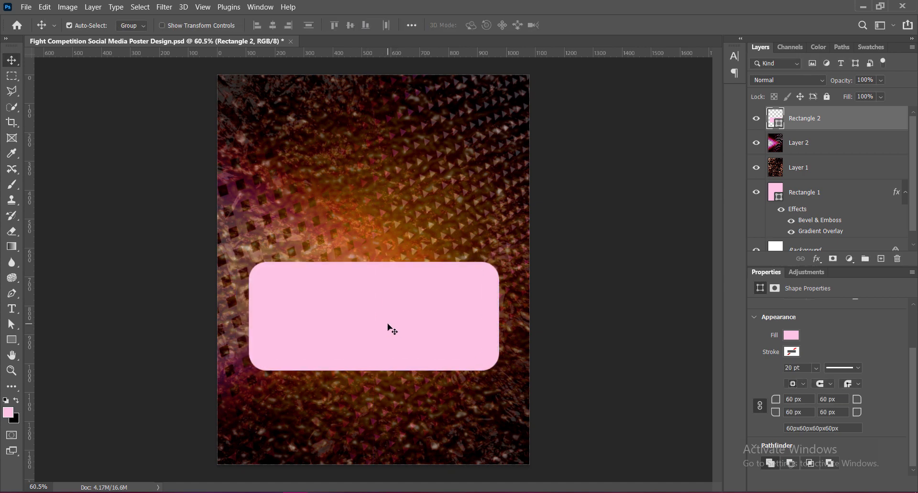
Step: Add a Gradient Overlay to the pink rounded rectangle and set its scale to 150%
{"action": "right_click", "coordinate": [772, 122]}
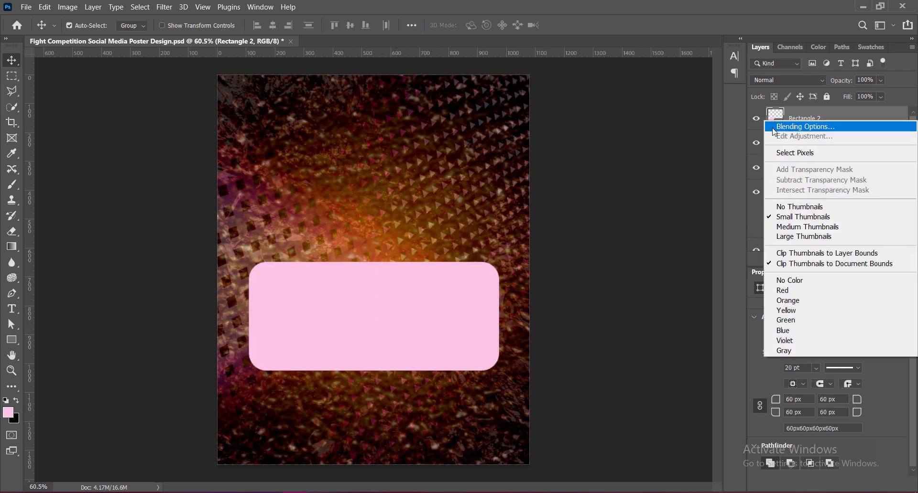
{"action": "left_click", "coordinate": [773, 127]}
{"action": "left_click", "coordinate": [429, 258]}
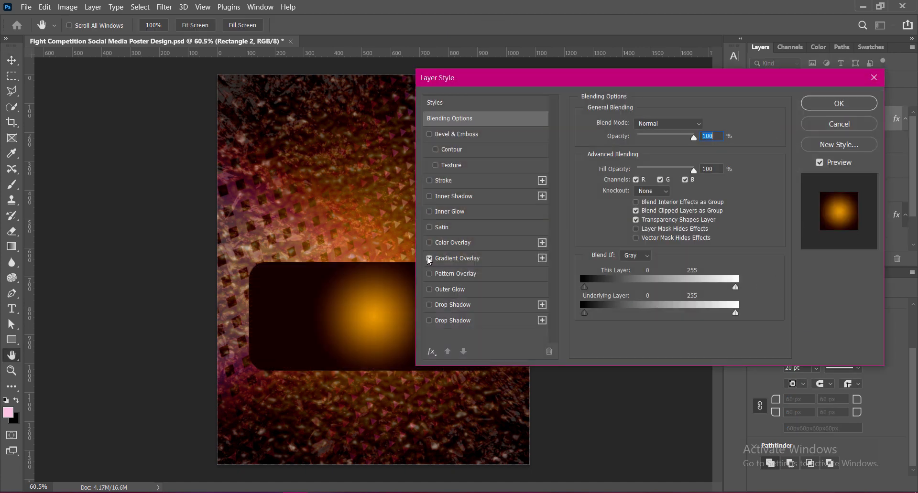
{"action": "left_click", "coordinate": [449, 259]}
{"action": "left_click_drag", "start_coordinate": [665, 204], "coordinate": [704, 208]}
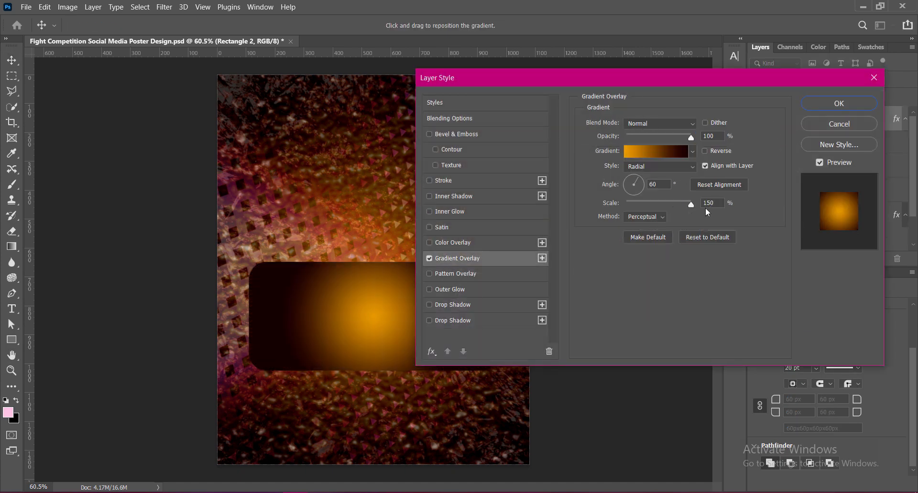
Step: Set the rectangle's gradient overlay to the Reflected style, not reversed, with an angle of 75°
{"action": "left_click", "coordinate": [705, 151]}
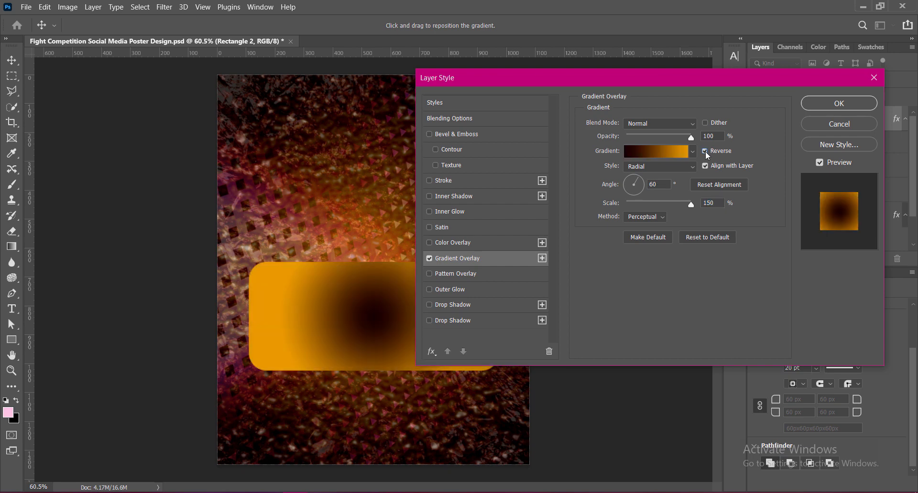
{"action": "left_click", "coordinate": [705, 151]}
{"action": "left_click", "coordinate": [660, 166]}
{"action": "left_click", "coordinate": [650, 206]}
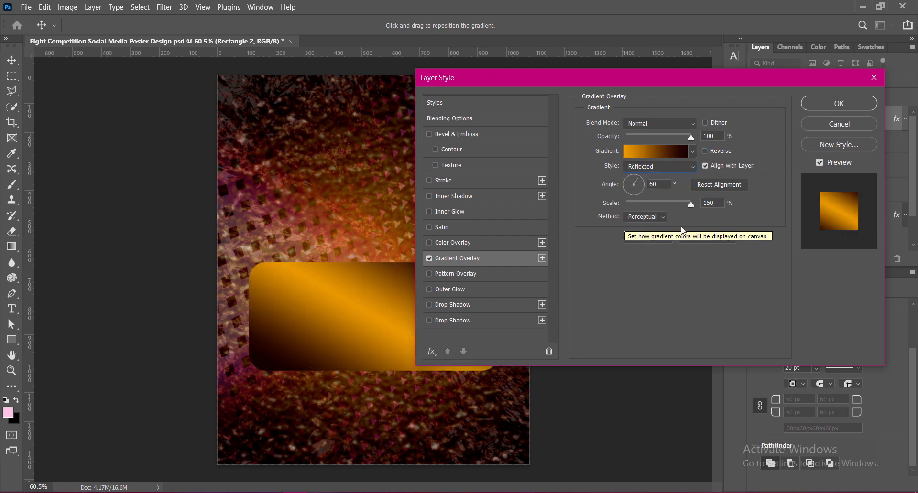
{"action": "left_click", "coordinate": [705, 151]}
{"action": "left_click", "coordinate": [704, 151]}
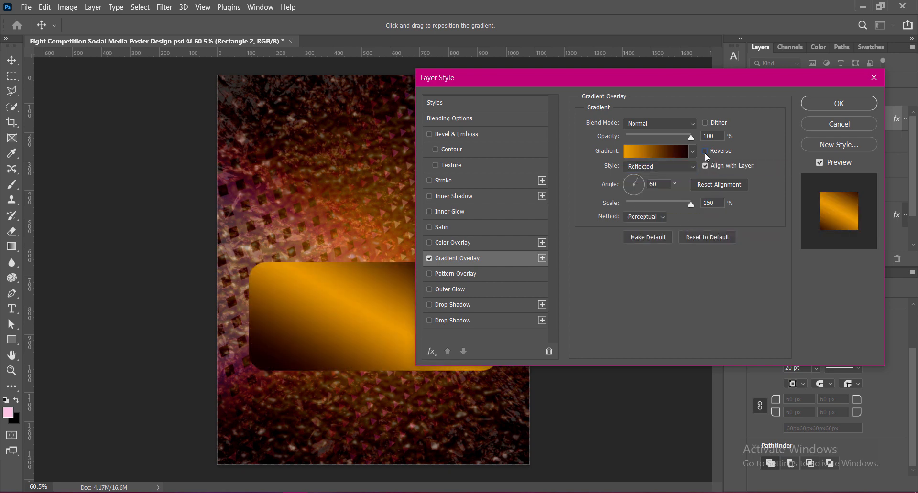
{"action": "left_click_drag", "start_coordinate": [660, 184], "coordinate": [635, 184]}
{"action": "type", "text": "75"}
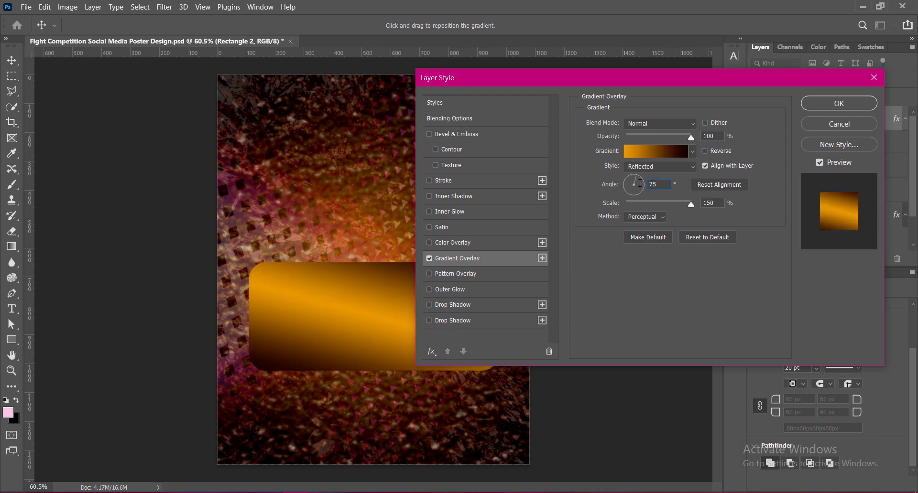
Step: Try the Classic method on the rectangle's gradient overlay and switch it back to Perceptual
{"action": "left_click", "coordinate": [646, 217]}
{"action": "left_click", "coordinate": [650, 243]}
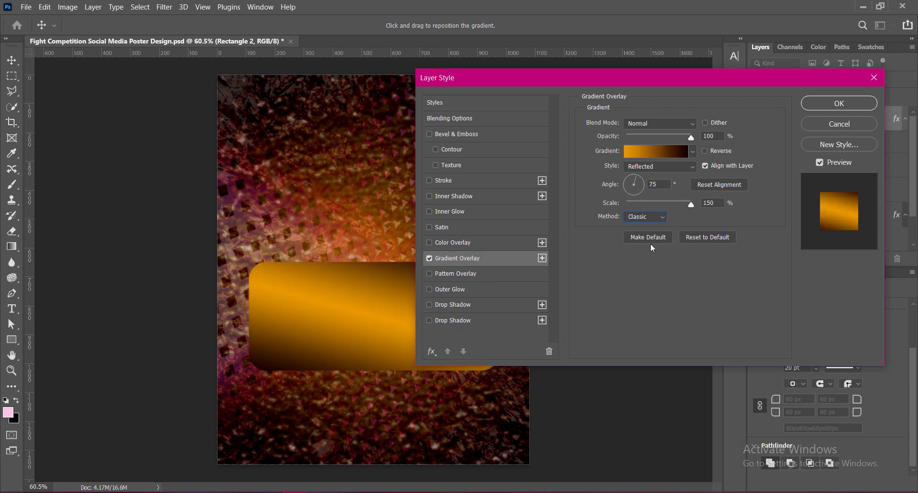
{"action": "left_click", "coordinate": [645, 217]}
{"action": "left_click", "coordinate": [641, 226]}
Step: Recolour the gradient's starting stop to a deep orange, sampling the poster background and darkening the sampled tone
{"action": "left_click", "coordinate": [655, 153]}
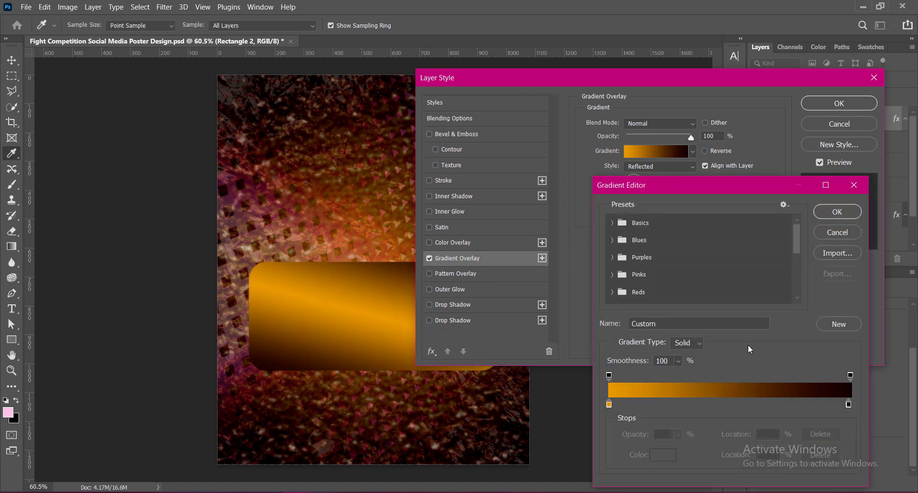
{"action": "double_click", "coordinate": [610, 408]}
{"action": "left_click", "coordinate": [277, 227]}
{"action": "left_click", "coordinate": [364, 222]}
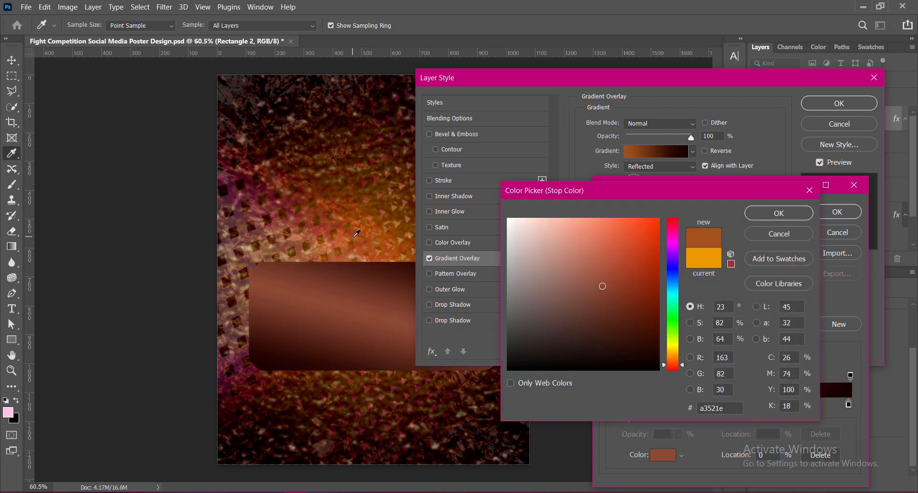
{"action": "left_click", "coordinate": [355, 236]}
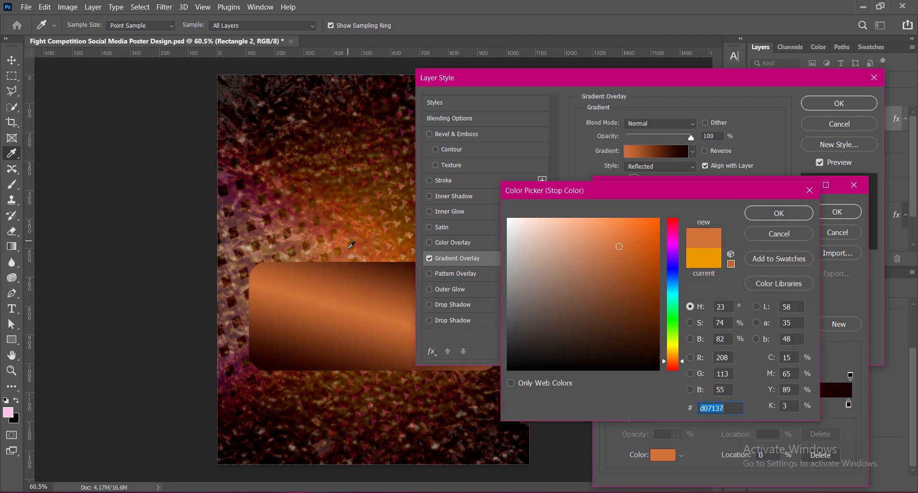
{"action": "left_click", "coordinate": [352, 244]}
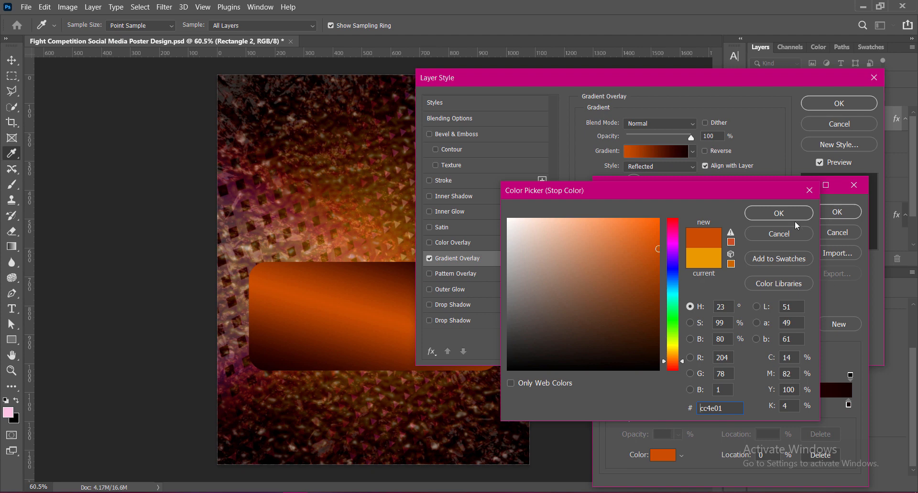
{"action": "left_click", "coordinate": [658, 260]}
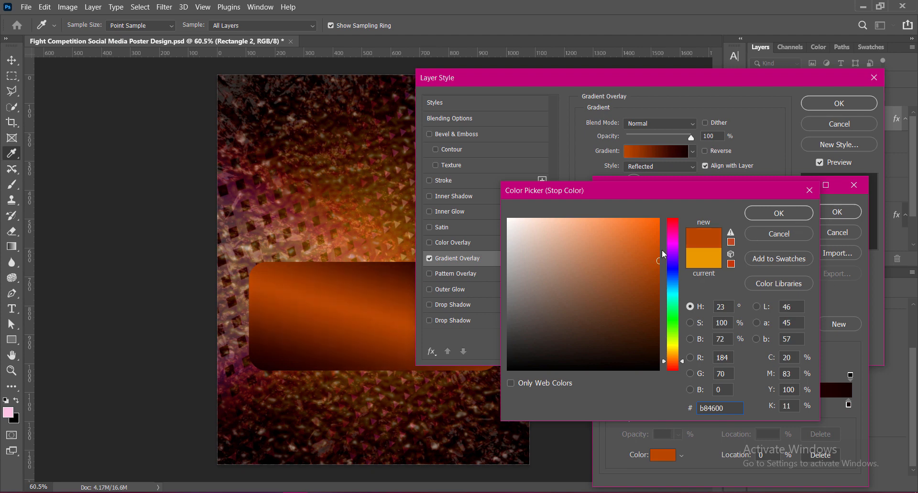
{"action": "left_click", "coordinate": [778, 214]}
{"action": "left_click", "coordinate": [837, 211]}
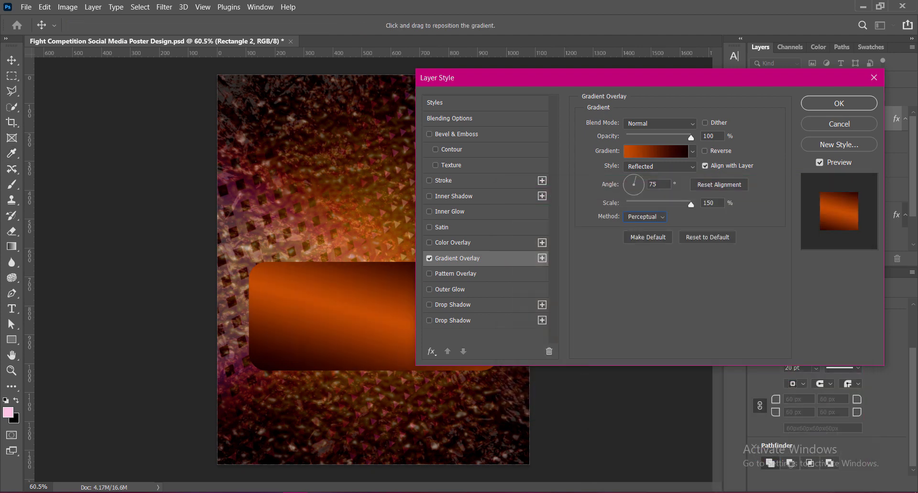
Step: Enable a bevel texture on the rectangle using the third Water pattern, with scale 33% and depth +1000%
{"action": "left_click", "coordinate": [437, 166]}
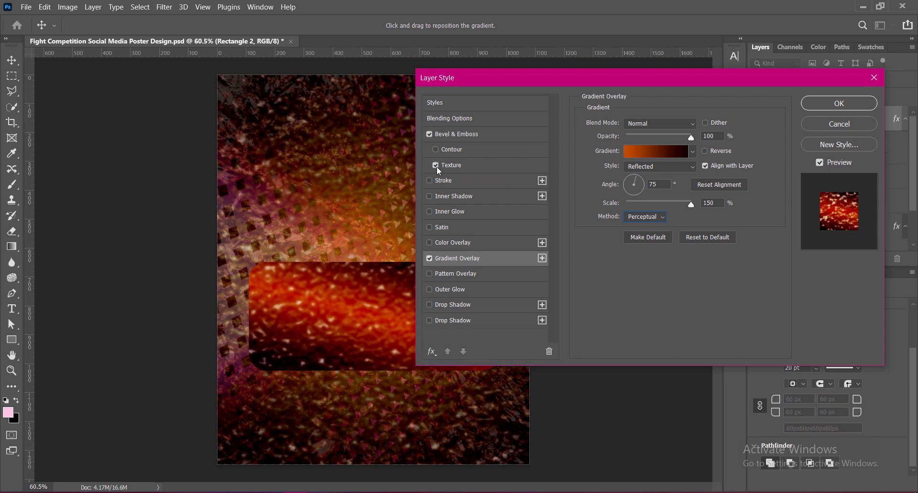
{"action": "left_click", "coordinate": [488, 165]}
{"action": "left_click", "coordinate": [649, 138]}
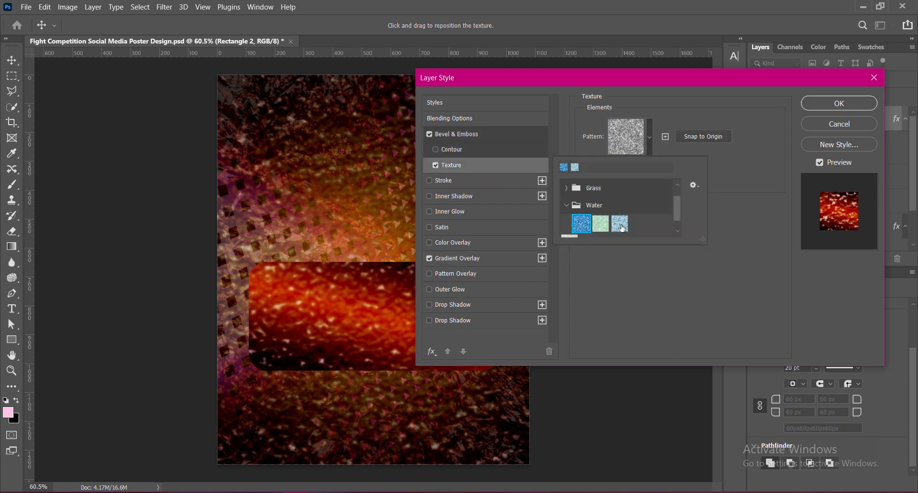
{"action": "left_click", "coordinate": [620, 225]}
{"action": "left_click", "coordinate": [668, 209]}
{"action": "left_click_drag", "start_coordinate": [662, 177], "coordinate": [616, 164]}
{"action": "type", "text": "33"}
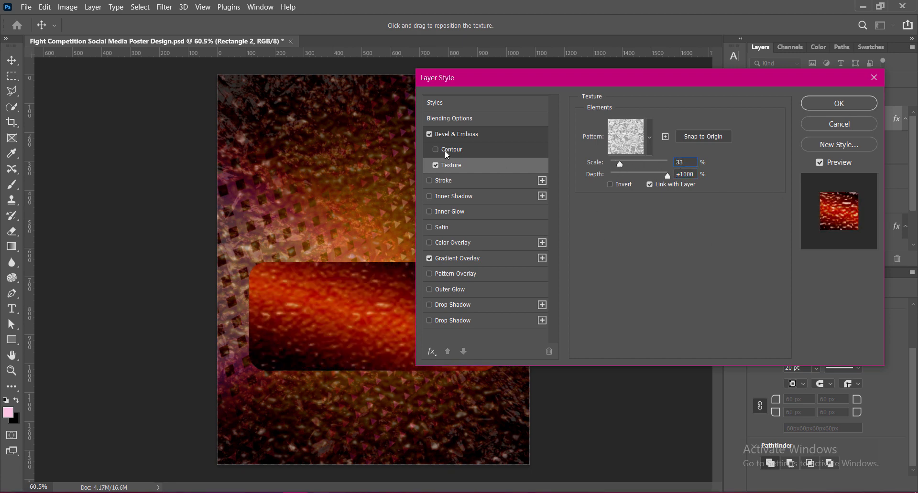
Step: Set the shadow opacity of the rectangle's Bevel & Emboss effect to 75%
{"action": "left_click", "coordinate": [453, 134]}
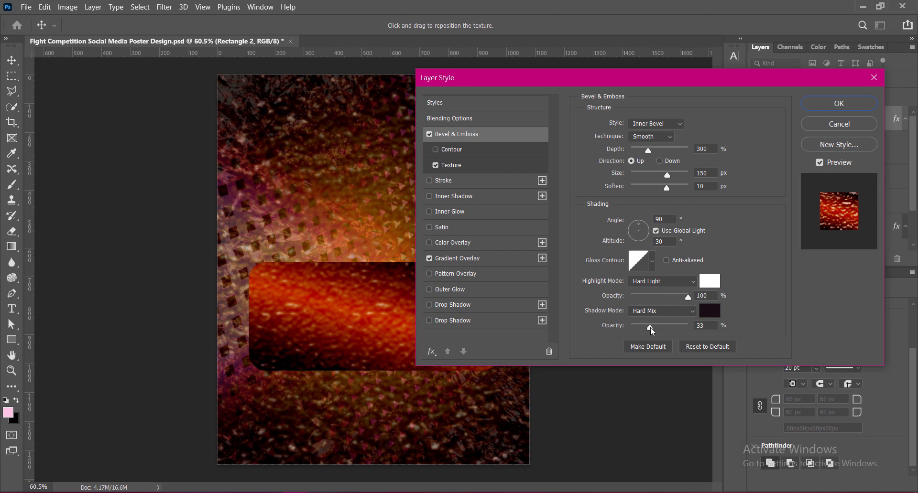
{"action": "left_click_drag", "start_coordinate": [651, 329], "coordinate": [669, 329]}
{"action": "left_click", "coordinate": [706, 326]}
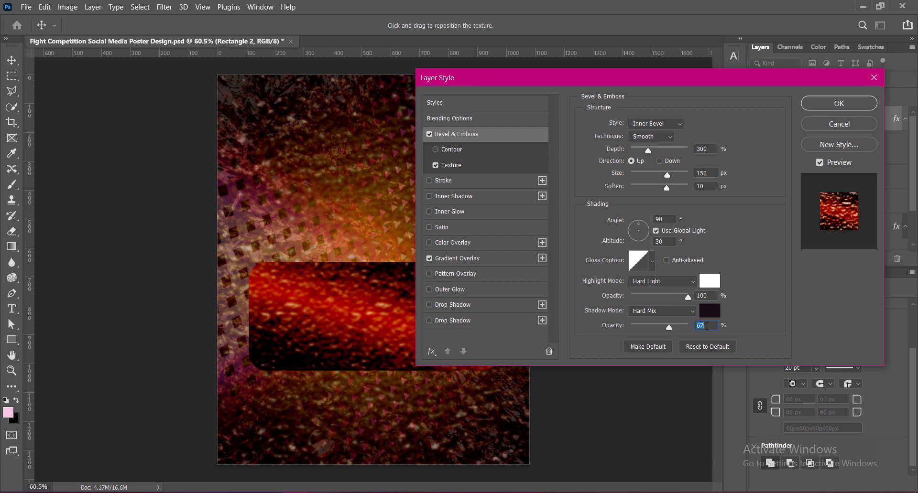
{"action": "type", "text": "75"}
Step: Enable the upper Drop Shadow on the rectangle and set its colour to black (000000)
{"action": "left_click", "coordinate": [429, 305]}
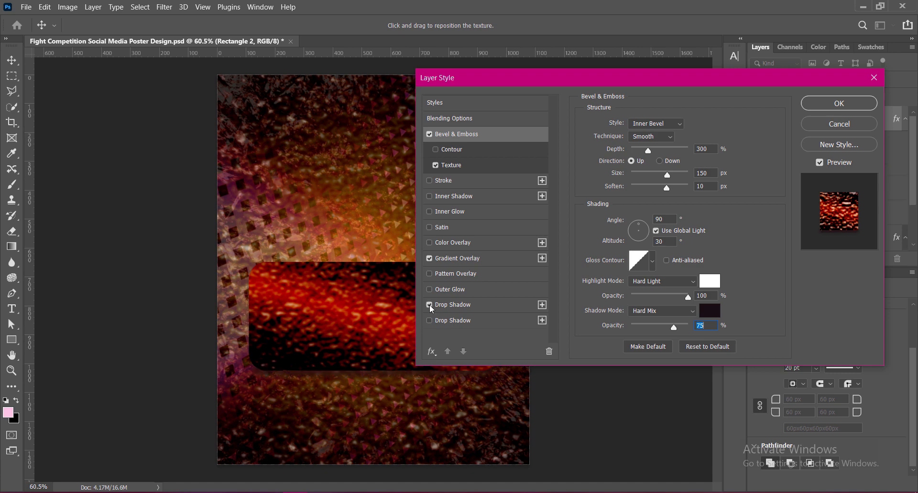
{"action": "left_click", "coordinate": [442, 307]}
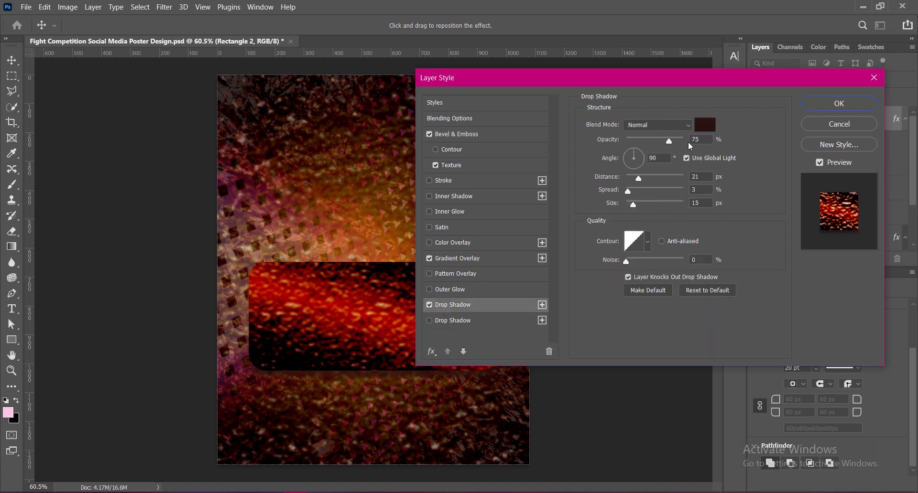
{"action": "left_click", "coordinate": [705, 125]}
{"action": "left_click", "coordinate": [658, 368]}
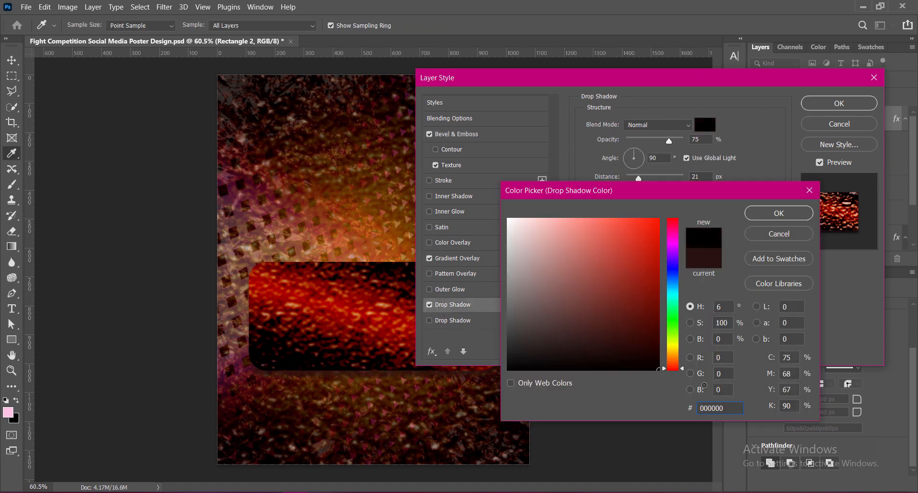
{"action": "key", "text": "Return"}
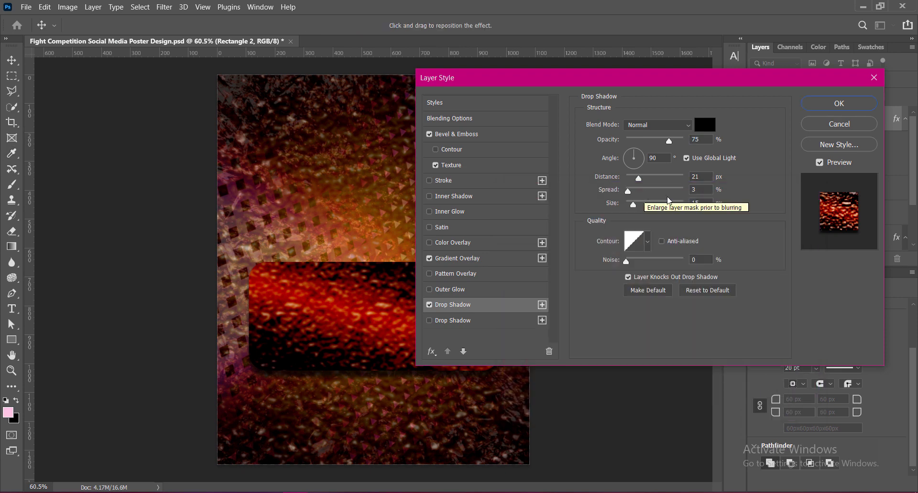
Step: Set the black drop shadow's distance to 0 px, spread to 32% and size to 90 px, and adjust its noise
{"action": "left_click_drag", "start_coordinate": [638, 179], "coordinate": [649, 207]}
{"action": "double_click", "coordinate": [695, 190]}
{"action": "type", "text": "32"}
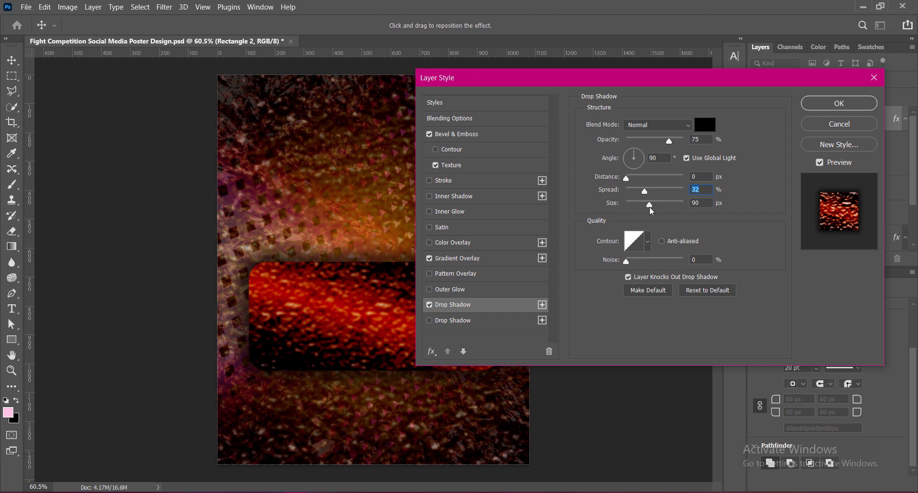
{"action": "left_click_drag", "start_coordinate": [593, 82], "coordinate": [630, 84]}
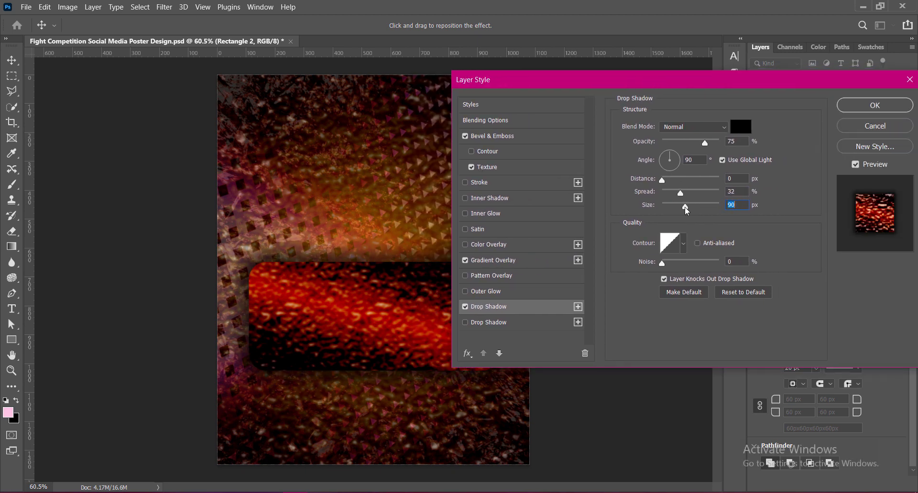
{"action": "left_click_drag", "start_coordinate": [662, 264], "coordinate": [674, 270]}
Step: Refine the rectangle's Bevel & Emboss with shadow opacity 60%, soften 9 px and size 120 px
{"action": "left_click", "coordinate": [492, 137]}
{"action": "left_click_drag", "start_coordinate": [710, 331], "coordinate": [696, 329]}
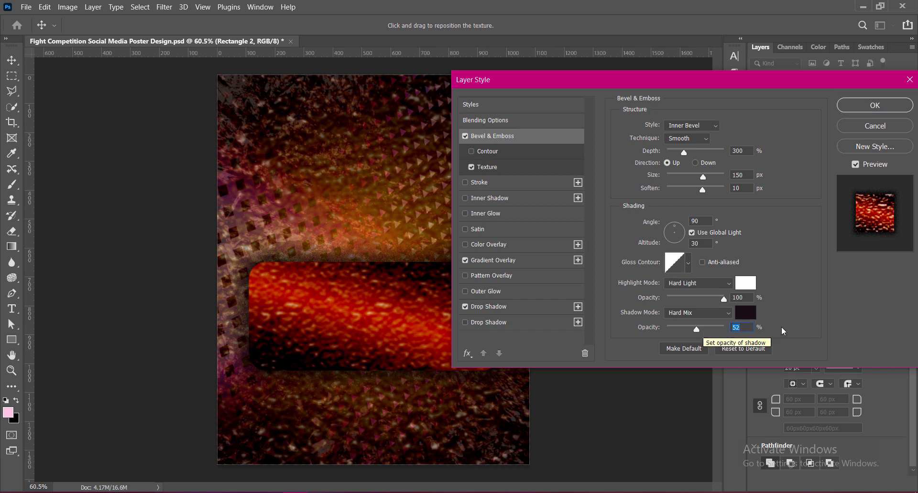
{"action": "type", "text": "60"}
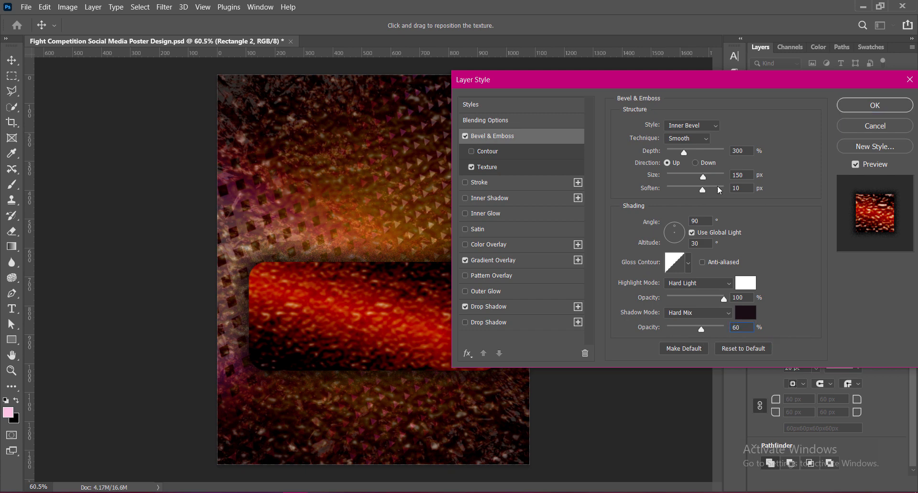
{"action": "left_click", "coordinate": [746, 188]}
{"action": "type", "text": "6"}
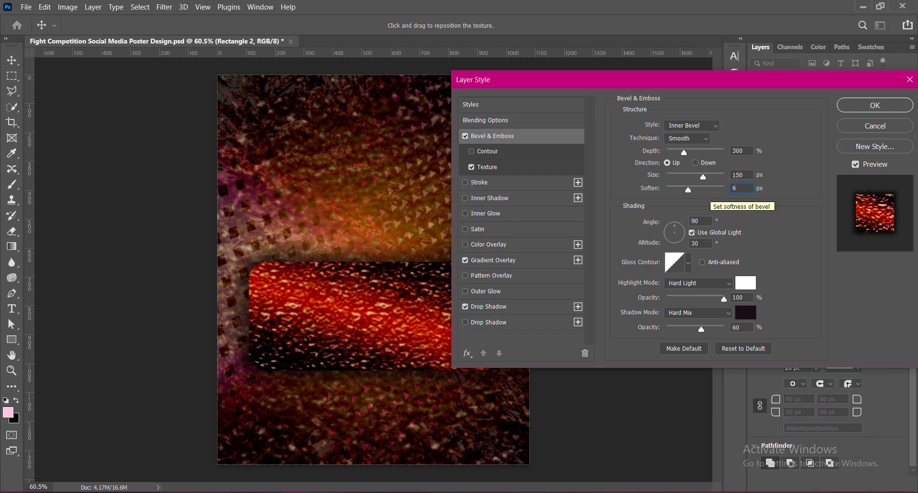
{"action": "type", "text": "9"}
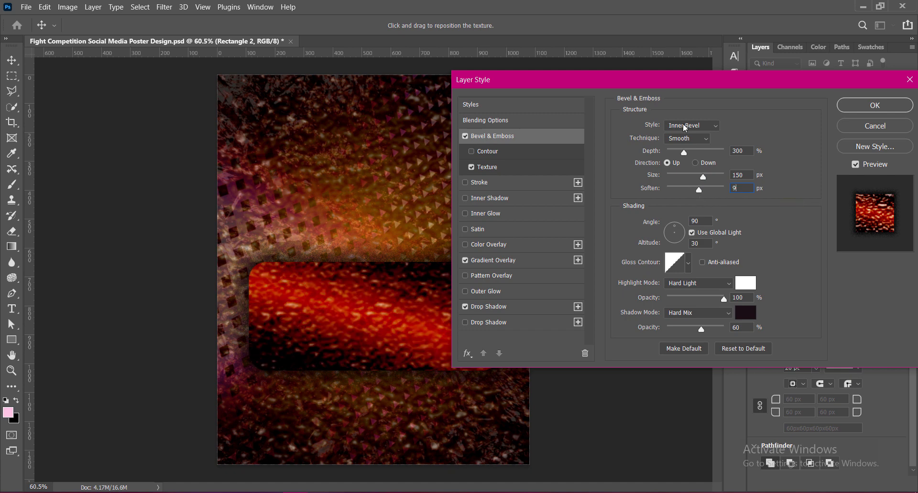
{"action": "key", "text": "shift+Tab"}
{"action": "type", "text": "120"}
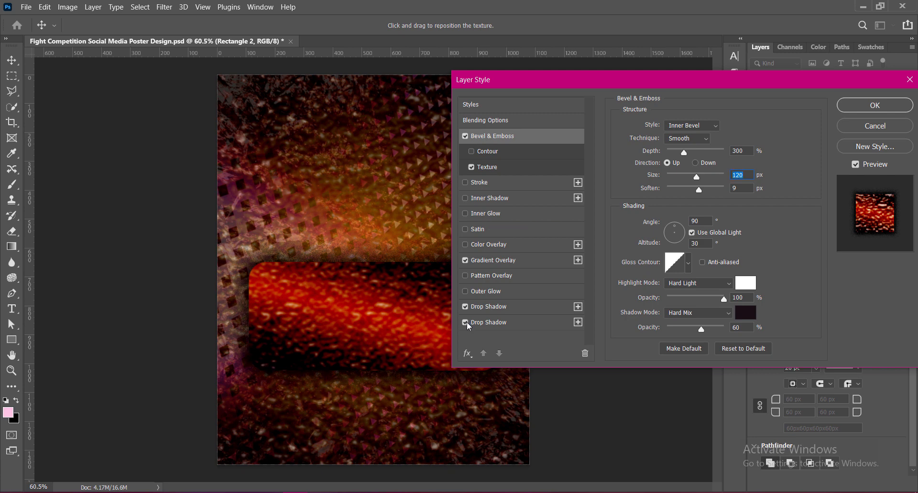
Step: Enable the second Drop Shadow on the rectangle and change its colour to white
{"action": "left_click", "coordinate": [465, 322]}
{"action": "left_click", "coordinate": [741, 126]}
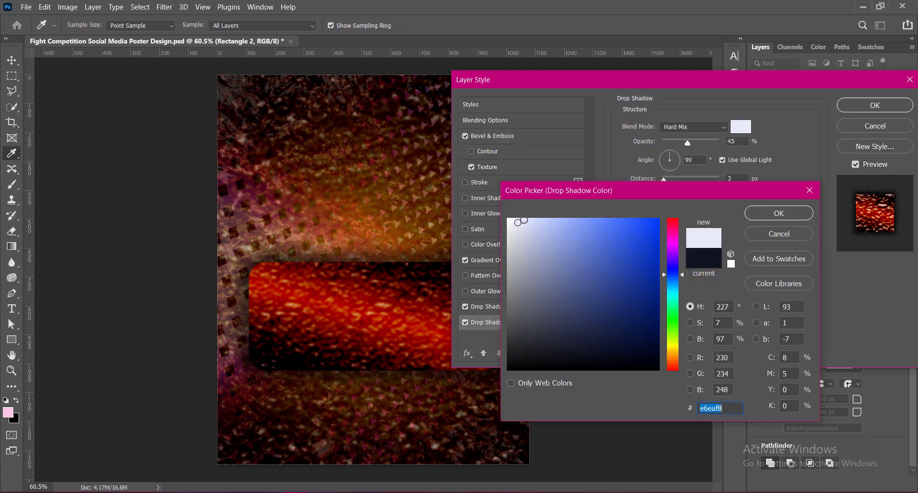
{"action": "left_click_drag", "start_coordinate": [519, 219], "coordinate": [491, 214]}
{"action": "left_click", "coordinate": [779, 214]}
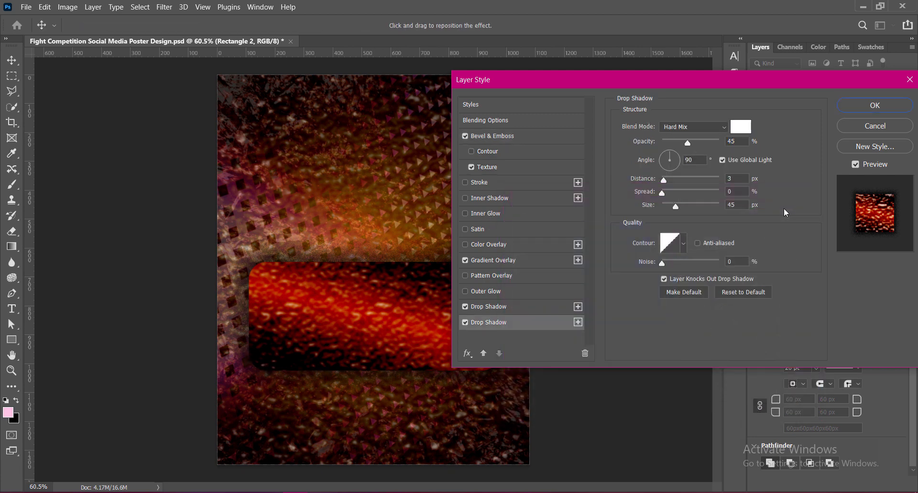
Step: Set the white drop shadow's distance to 0 px, spread to 45%, size to 120 px and opacity to 95%
{"action": "left_click_drag", "start_coordinate": [664, 180], "coordinate": [690, 210]}
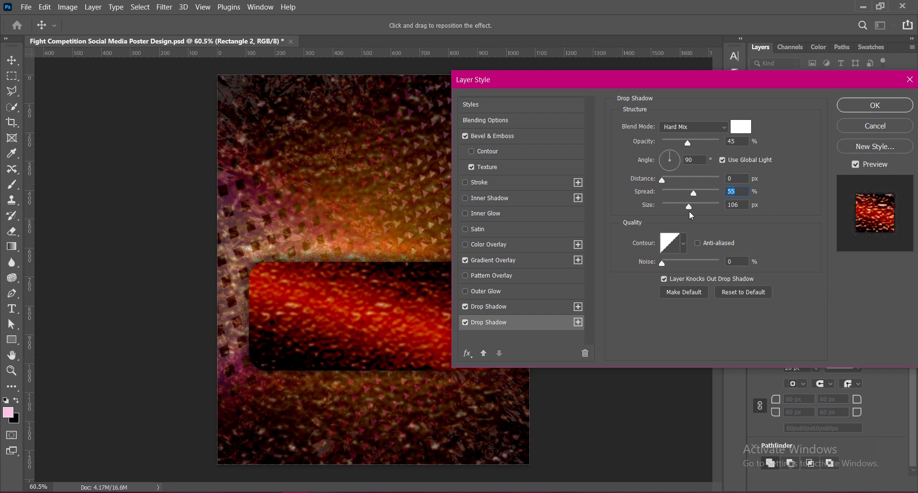
{"action": "type", "text": "45"}
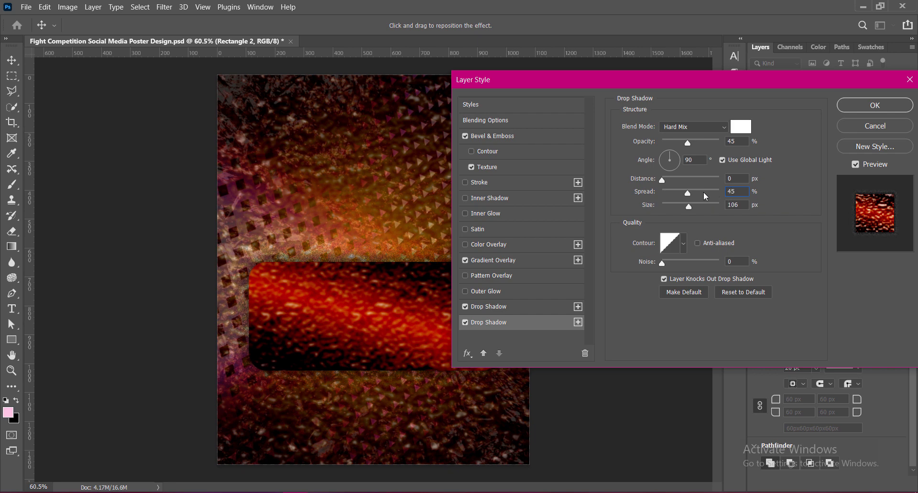
{"action": "double_click", "coordinate": [733, 205]}
{"action": "type", "text": "120"}
{"action": "left_click_drag", "start_coordinate": [688, 143], "coordinate": [716, 145]}
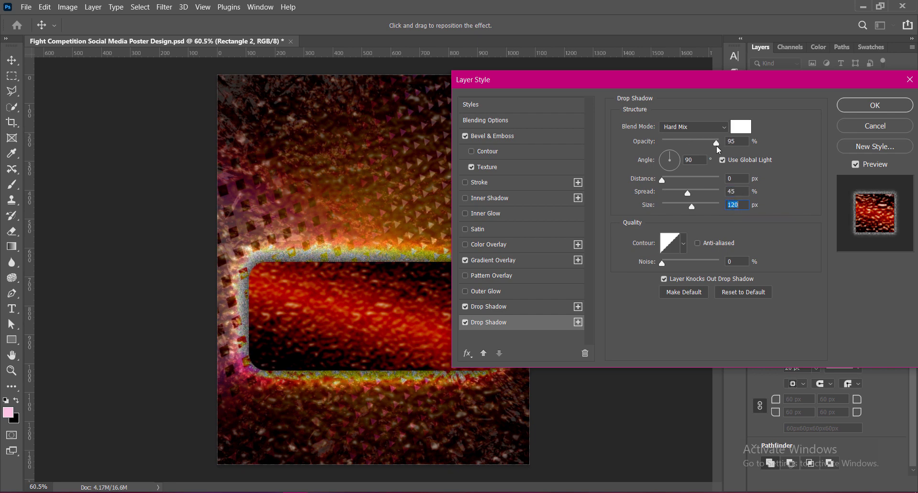
Step: Set the white drop shadow's spread to 39% and its opacity to 93%
{"action": "left_click_drag", "start_coordinate": [735, 192], "coordinate": [711, 192]}
{"action": "type", "text": "39"}
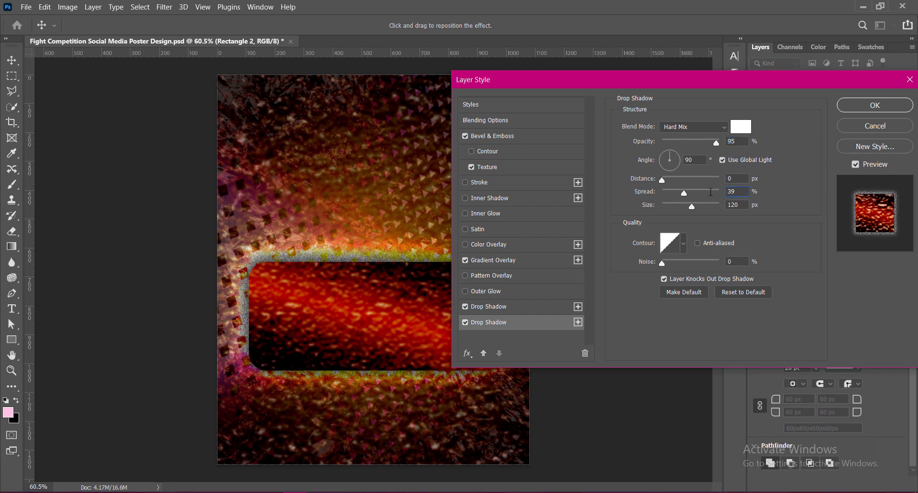
{"action": "double_click", "coordinate": [731, 141]}
{"action": "type", "text": "90"}
{"action": "left_click_drag", "start_coordinate": [713, 144], "coordinate": [741, 144]}
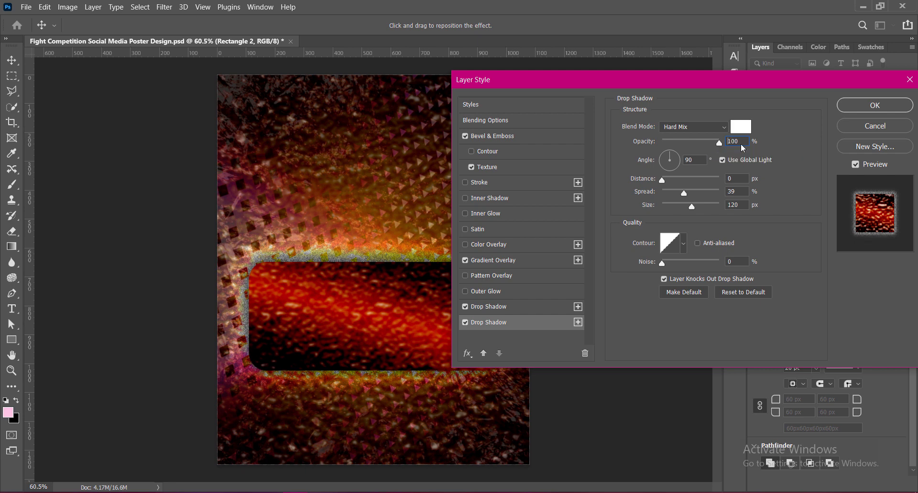
{"action": "type", "text": "93"}
{"action": "left_click_drag", "start_coordinate": [660, 87], "coordinate": [711, 73]}
Step: Compare the contour presets on the white drop shadow and apply the Half Round contour
{"action": "left_click", "coordinate": [735, 234]}
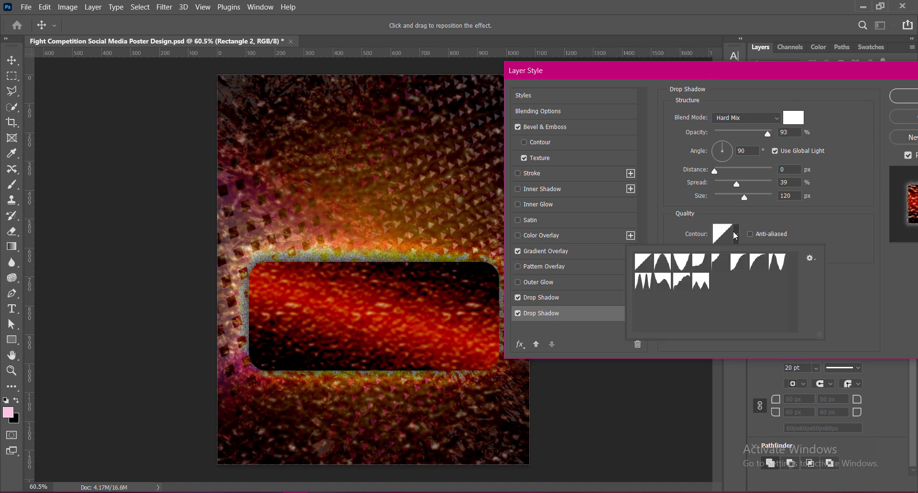
{"action": "left_click", "coordinate": [642, 287]}
{"action": "left_click", "coordinate": [666, 261]}
{"action": "left_click", "coordinate": [661, 283]}
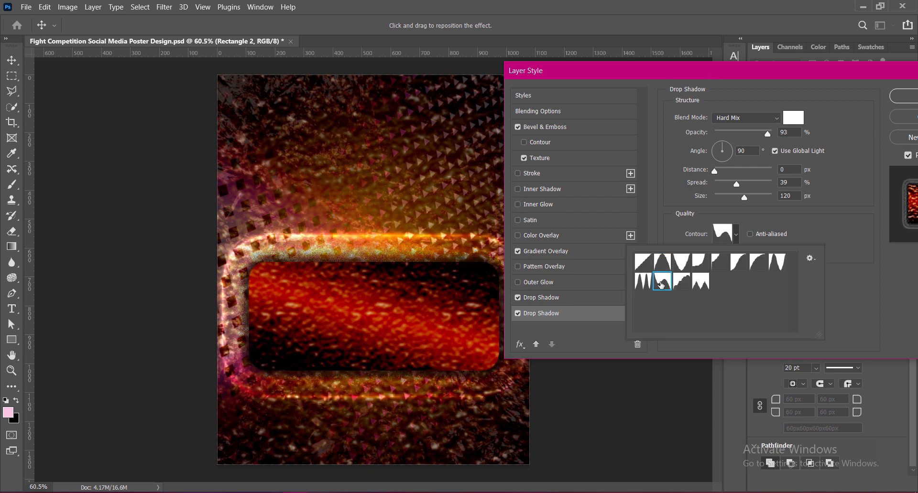
{"action": "left_click", "coordinate": [681, 283]}
{"action": "left_click", "coordinate": [684, 264]}
{"action": "left_click", "coordinate": [699, 262]}
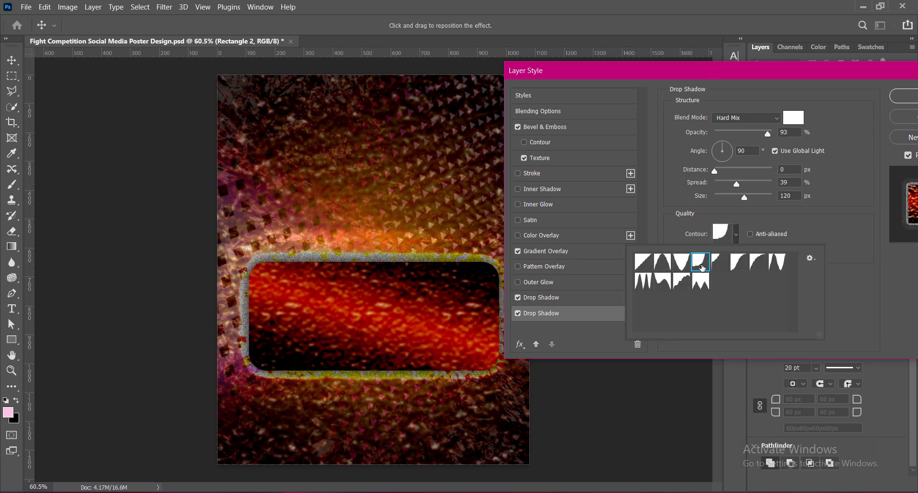
{"action": "left_click", "coordinate": [724, 263]}
{"action": "left_click", "coordinate": [739, 263]}
{"action": "left_click", "coordinate": [757, 263]}
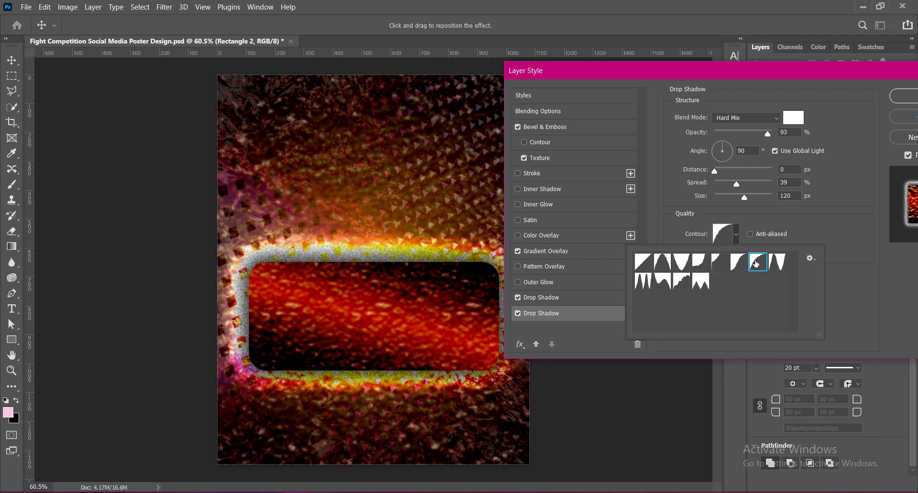
{"action": "left_click", "coordinate": [777, 263]}
{"action": "left_click", "coordinate": [662, 263]}
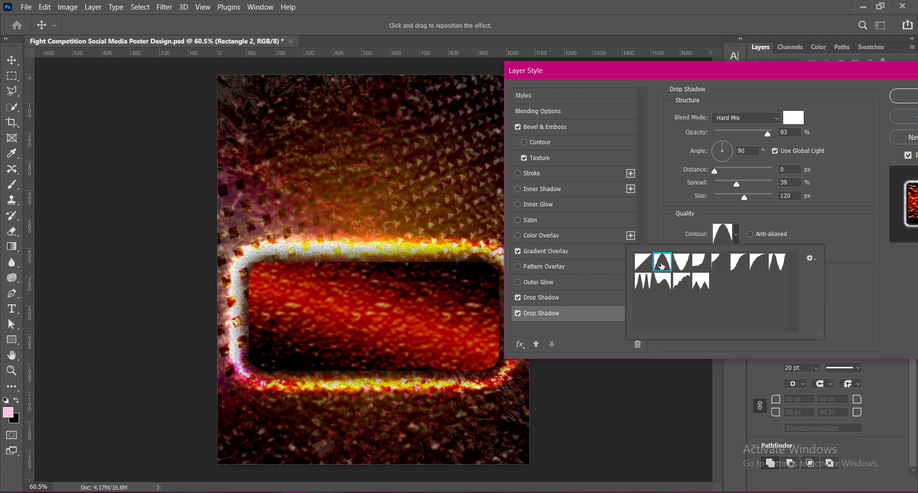
{"action": "left_click", "coordinate": [643, 281]}
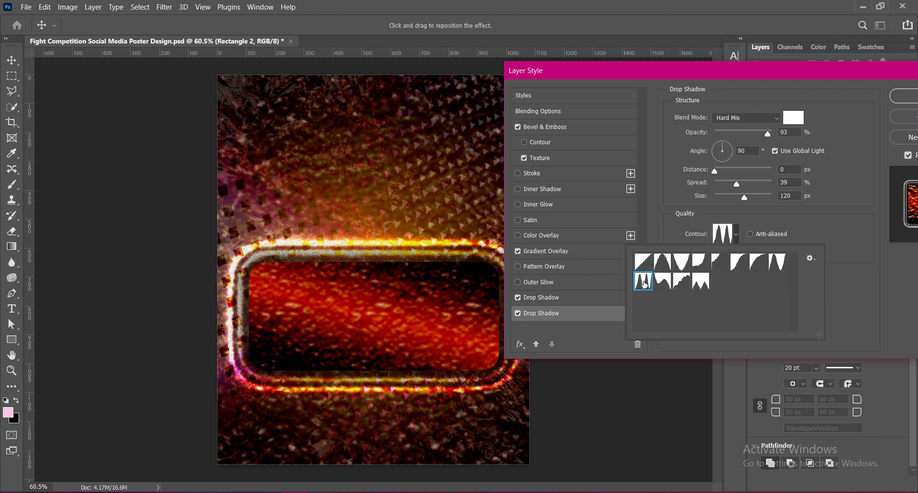
{"action": "left_click", "coordinate": [679, 282]}
{"action": "left_click", "coordinate": [663, 262]}
{"action": "left_click", "coordinate": [706, 282]}
{"action": "left_click", "coordinate": [664, 283]}
{"action": "left_click", "coordinate": [663, 269]}
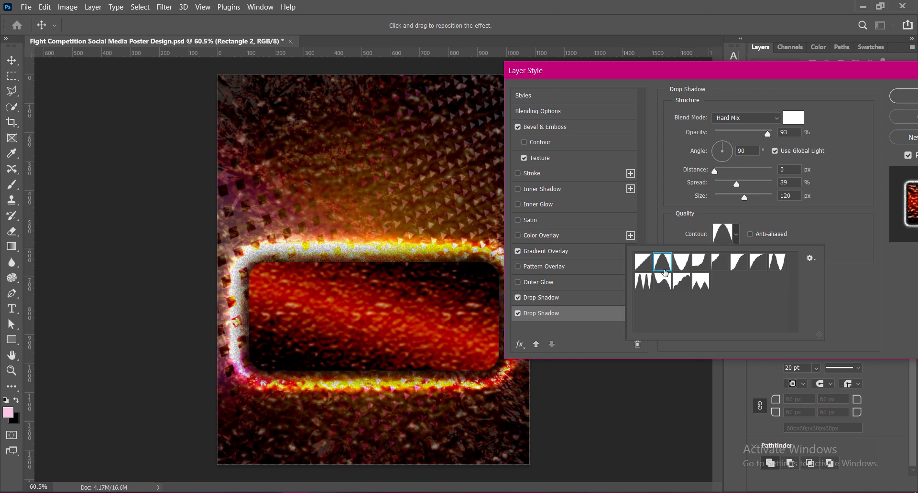
{"action": "left_click", "coordinate": [776, 268]}
{"action": "left_click", "coordinate": [757, 262]}
{"action": "left_click", "coordinate": [827, 231]}
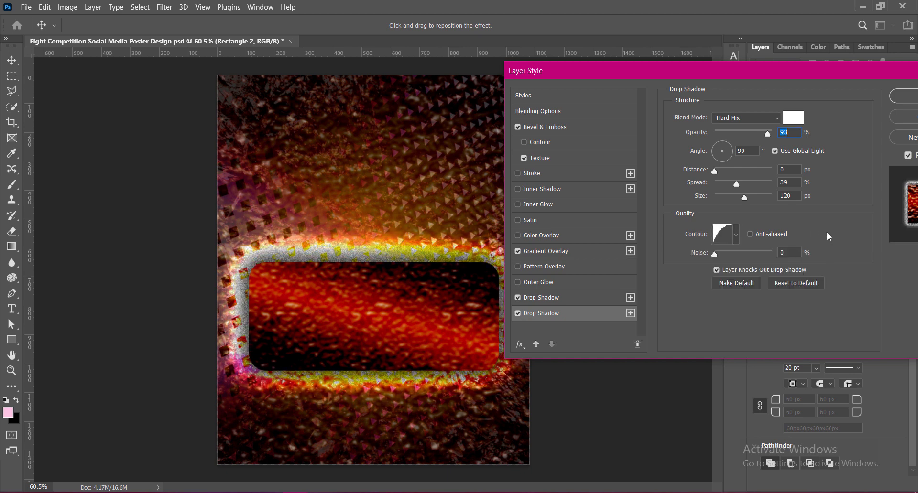
Step: Set the white drop shadow's size to 100 px, apply the layer style and save the document
{"action": "left_click_drag", "start_coordinate": [745, 198], "coordinate": [740, 197]}
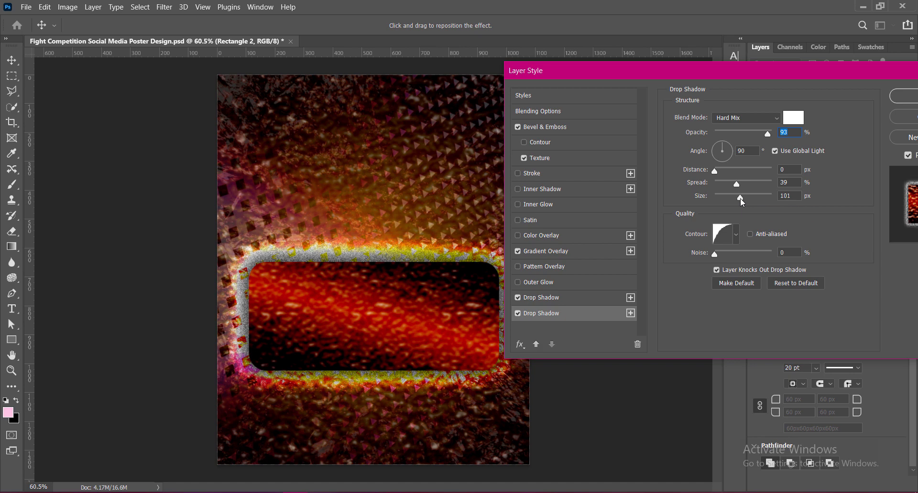
{"action": "left_click", "coordinate": [787, 196]}
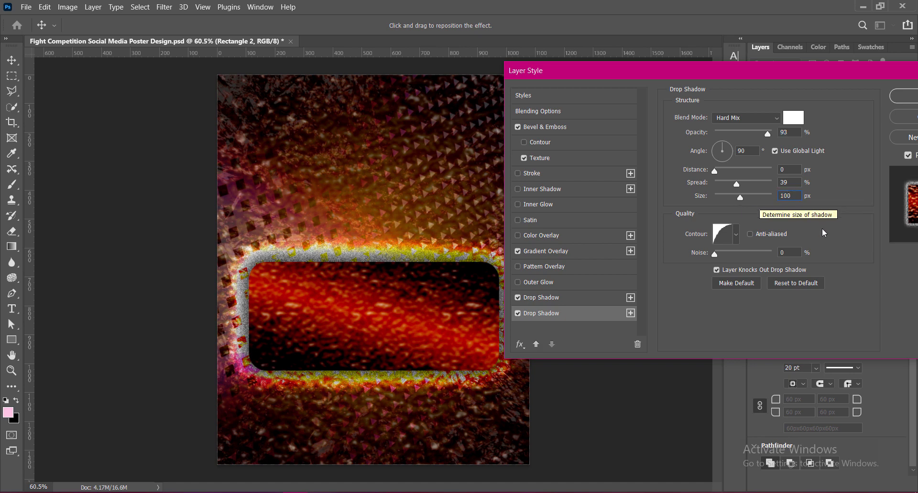
{"action": "left_click_drag", "start_coordinate": [770, 70], "coordinate": [669, 70]}
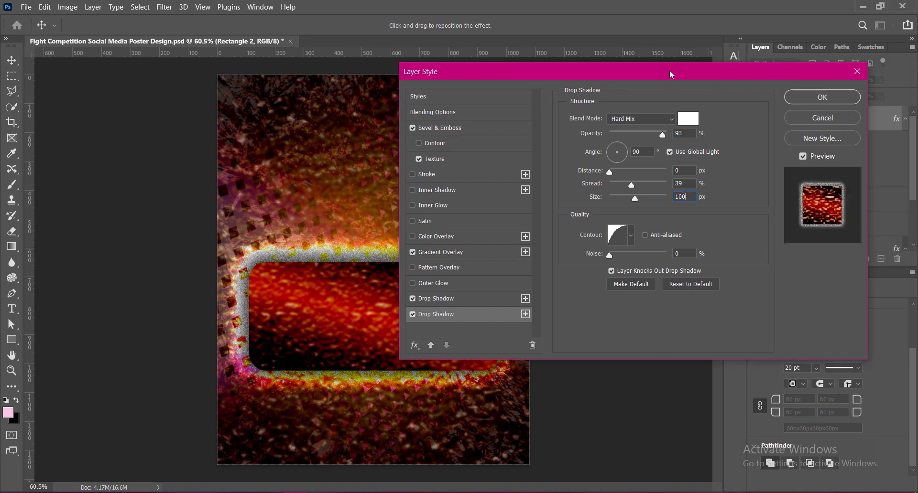
{"action": "left_click", "coordinate": [818, 98]}
{"action": "key", "text": "ctrl+s"}
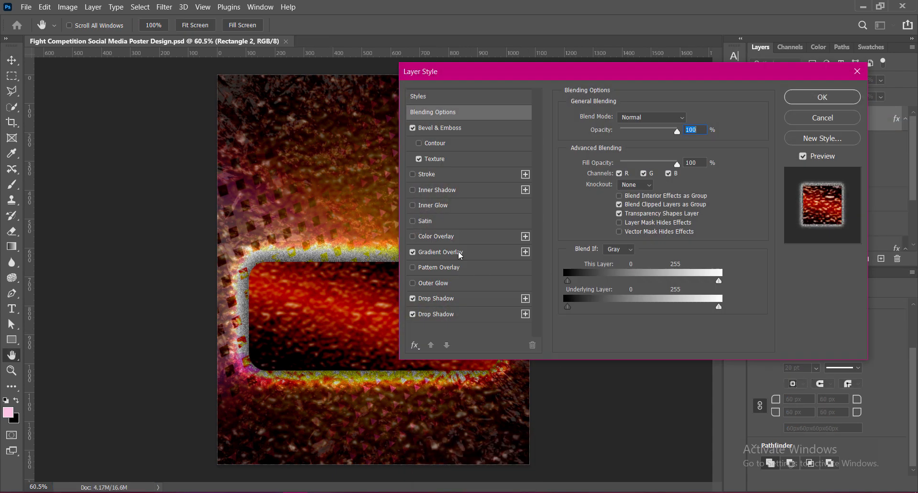
Step: Reopen the rounded rectangle's layer style and set the black drop shadow's noise to 0% and size to about 93 px
{"action": "left_click", "coordinate": [446, 299]}
{"action": "left_click_drag", "start_coordinate": [623, 257], "coordinate": [595, 258]}
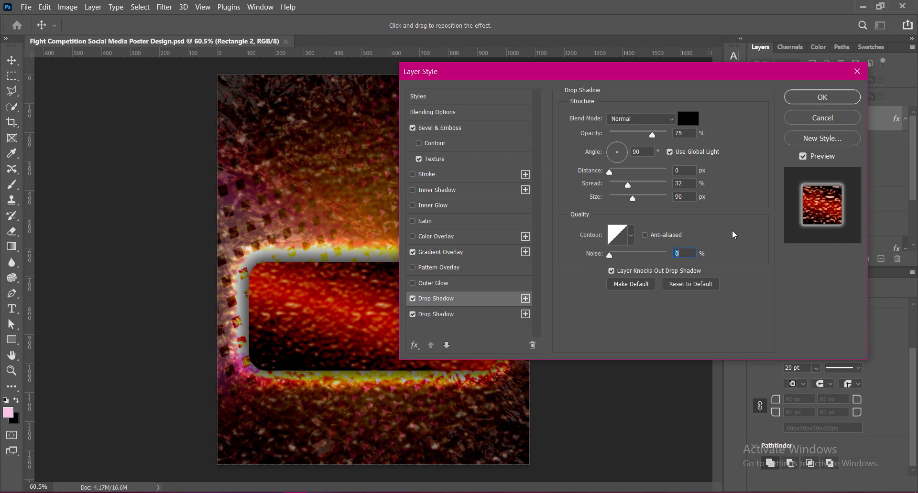
{"action": "left_click_drag", "start_coordinate": [633, 203], "coordinate": [637, 204]}
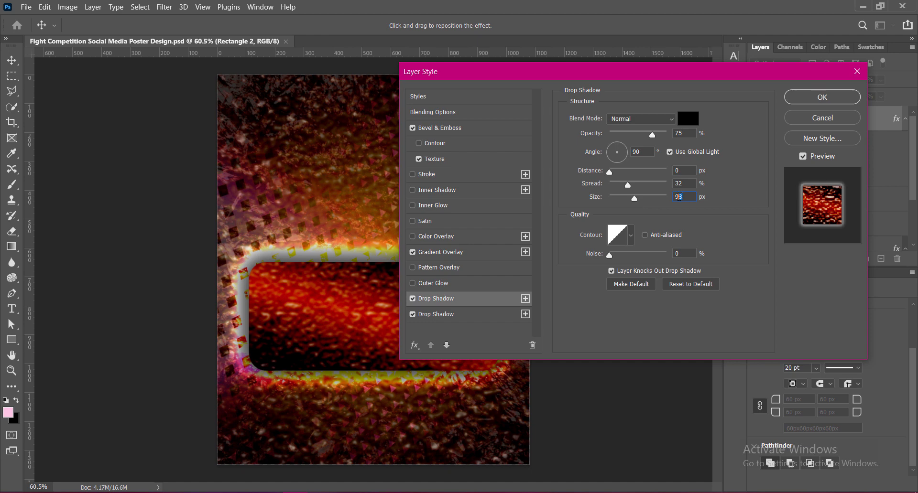
Step: Set the white drop shadow's noise to 33%
{"action": "left_click", "coordinate": [426, 316]}
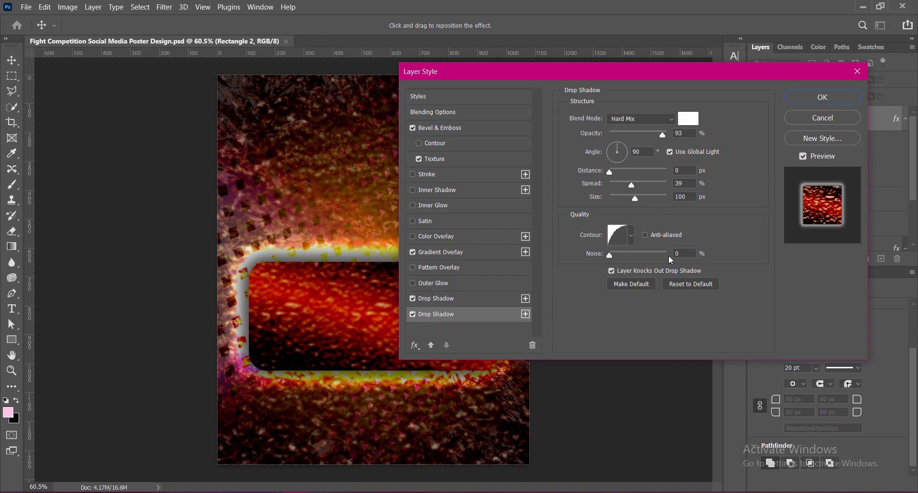
{"action": "left_click_drag", "start_coordinate": [610, 256], "coordinate": [624, 256]}
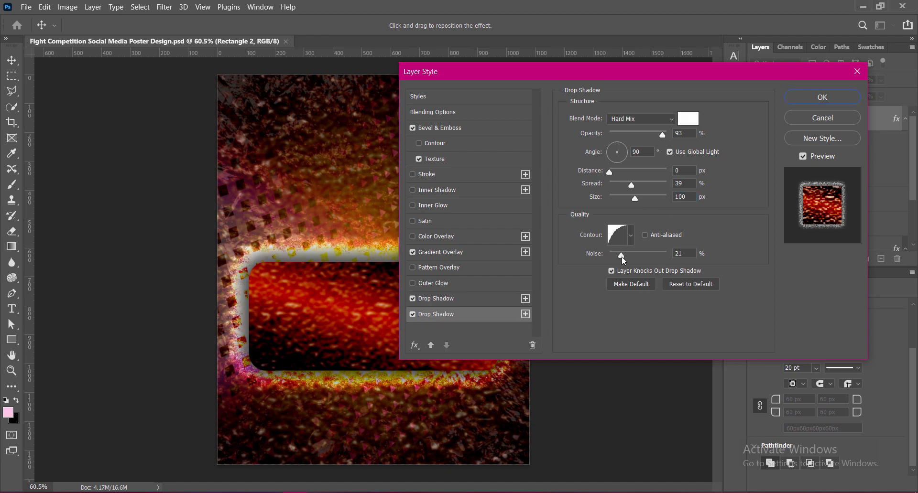
{"action": "double_click", "coordinate": [678, 253]}
{"action": "type", "text": "33"}
Step: Try the white drop shadow at size 120 px and spread 45%, and restore them to 100 px and 39%
{"action": "type", "text": "2"}
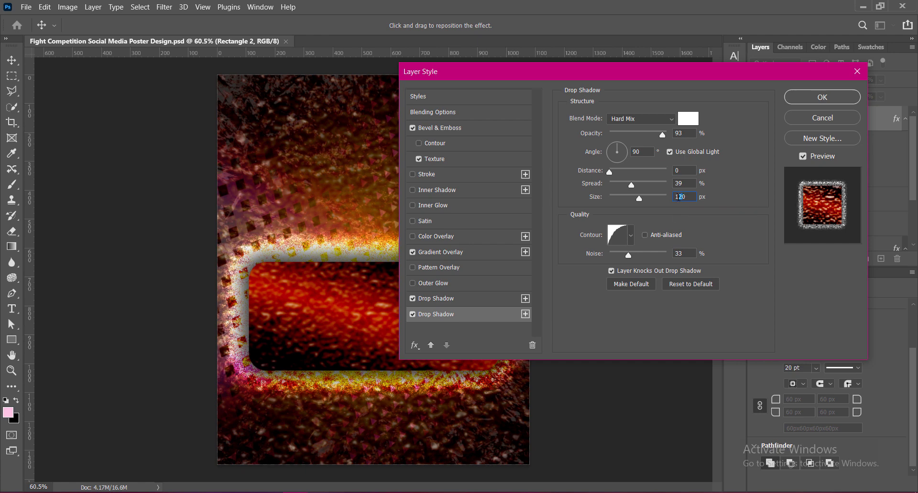
{"action": "type", "text": "0"}
{"action": "left_click_drag", "start_coordinate": [683, 184], "coordinate": [674, 183]}
{"action": "type", "text": "45"}
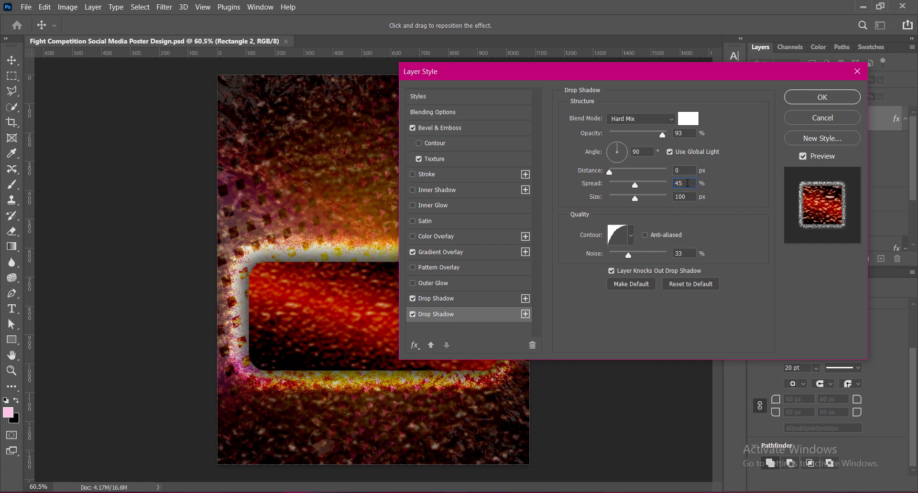
{"action": "type", "text": "39"}
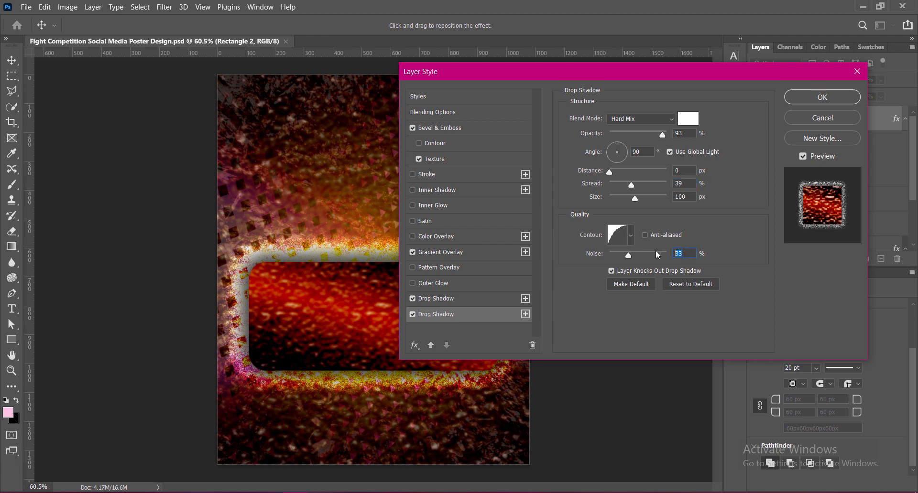
Step: Try the white drop shadow's noise at 24% and restore it to 33%
{"action": "type", "text": "24"}
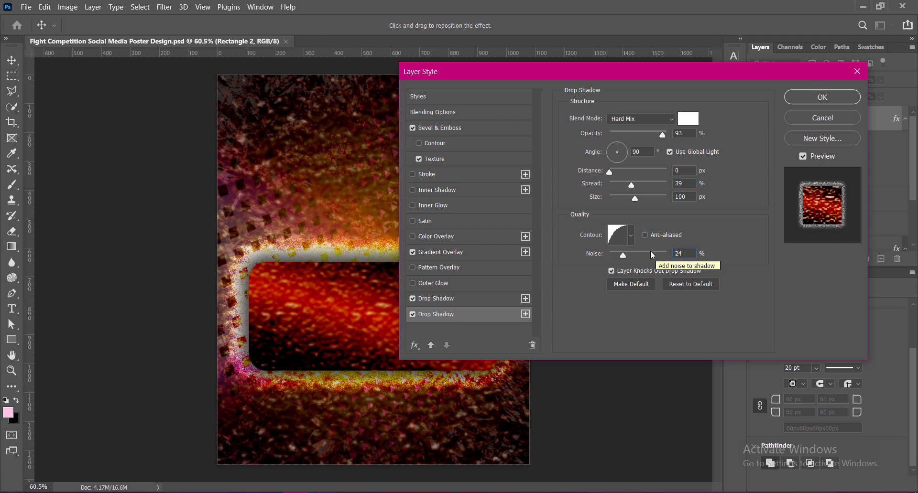
{"action": "double_click", "coordinate": [679, 253]}
{"action": "type", "text": "39"}
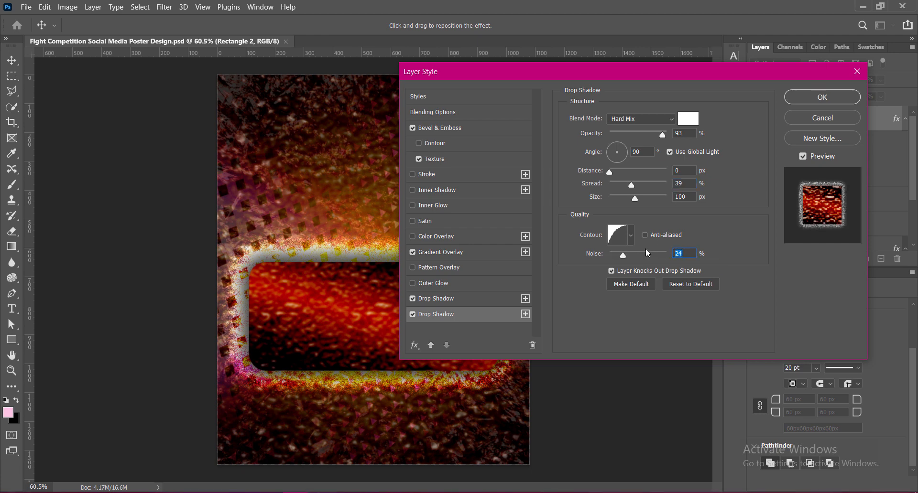
{"action": "double_click", "coordinate": [677, 253]}
{"action": "type", "text": "33"}
{"action": "key", "text": "BackSpace"}
{"action": "mouse_move", "coordinate": [546, 70]}
{"action": "left_mouse_down"}
{"action": "mouse_move", "coordinate": [688, 93]}
{"action": "mouse_move", "coordinate": [563, 66]}
{"action": "mouse_move", "coordinate": [559, 78]}
{"action": "left_mouse_up"}
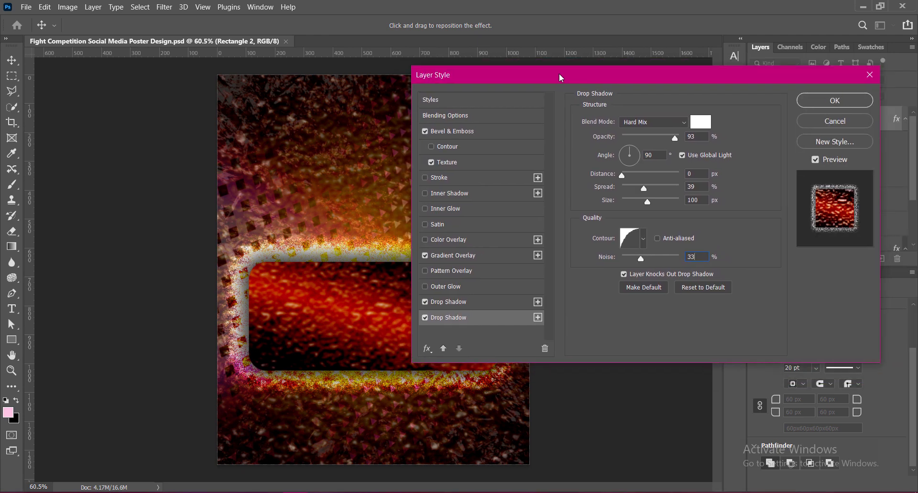
Step: Set the white drop shadow's opacity to 90%, apply the layer style and save the document
{"action": "double_click", "coordinate": [688, 137]}
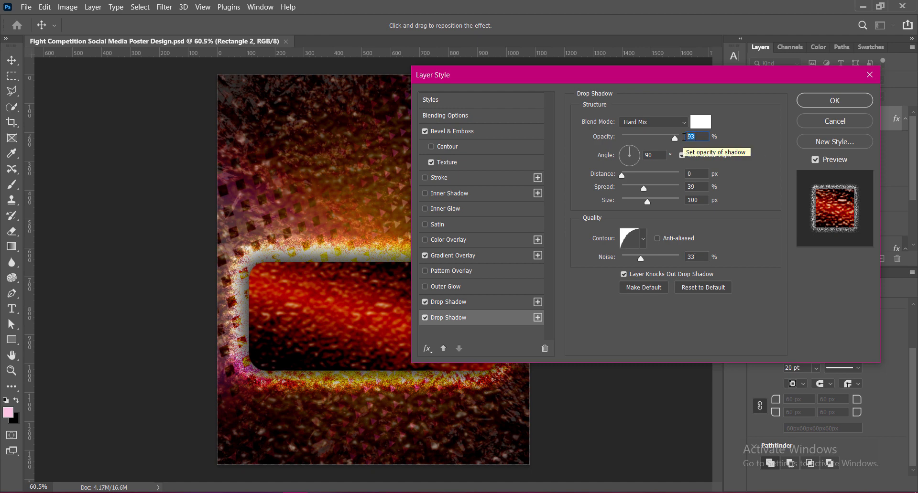
{"action": "type", "text": "84"}
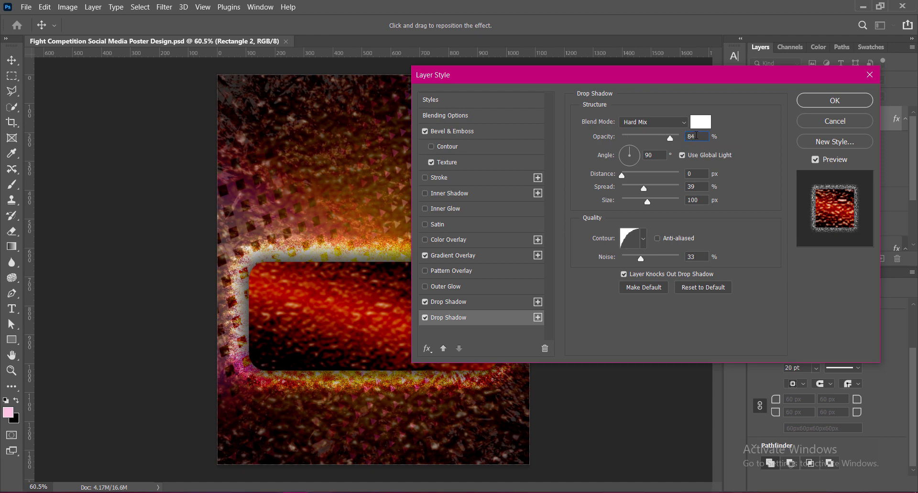
{"action": "left_click_drag", "start_coordinate": [697, 137], "coordinate": [657, 136]}
{"action": "type", "text": "90"}
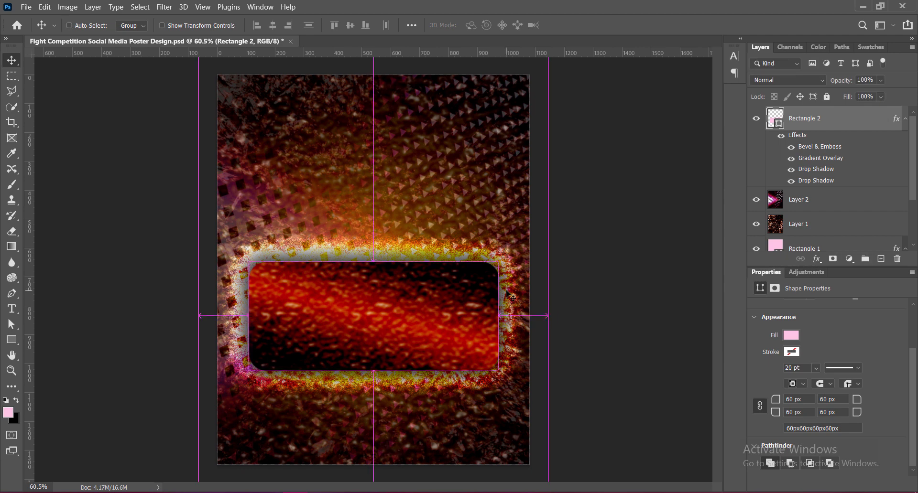
{"action": "key", "text": "ctrl+s"}
Step: On a new layer, draw a rectangle about 1270 × 553 px across the poster's lower part and shift it to about X -95, Y 869 px
{"action": "left_click", "coordinate": [880, 259]}
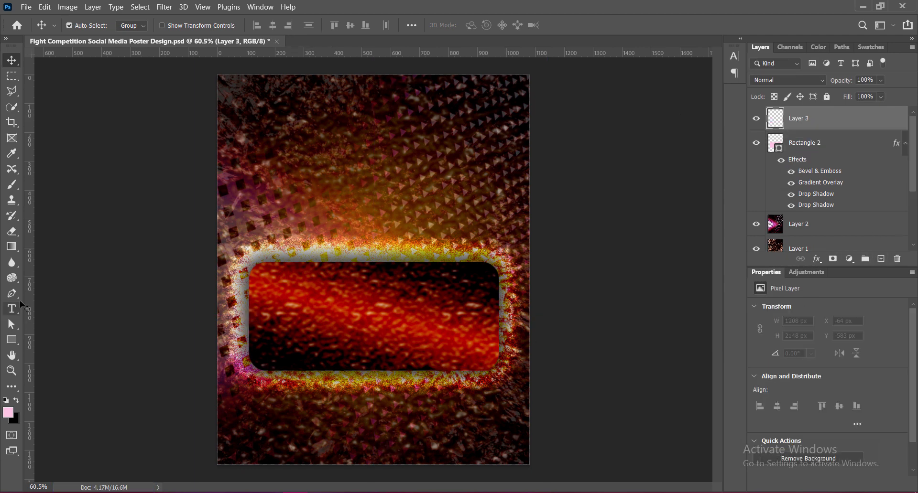
{"action": "key", "text": "u"}
{"action": "left_click_drag", "start_coordinate": [198, 321], "coordinate": [563, 480]}
{"action": "key", "text": "v"}
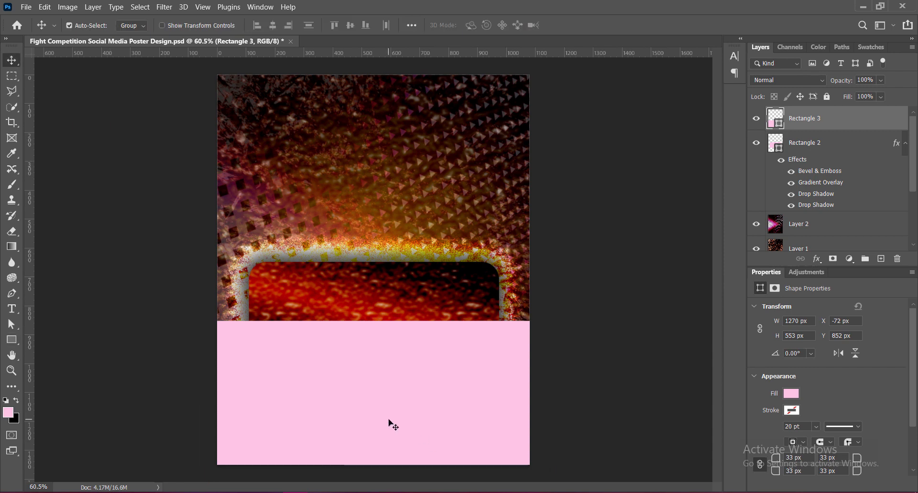
{"action": "key", "text": "ctrl+t"}
{"action": "left_click_drag", "start_coordinate": [404, 424], "coordinate": [400, 431]}
{"action": "key", "text": "Return"}
Step: Change the new lower rectangle's fill from pink to a near-black reddish brown
{"action": "double_click", "coordinate": [774, 119]}
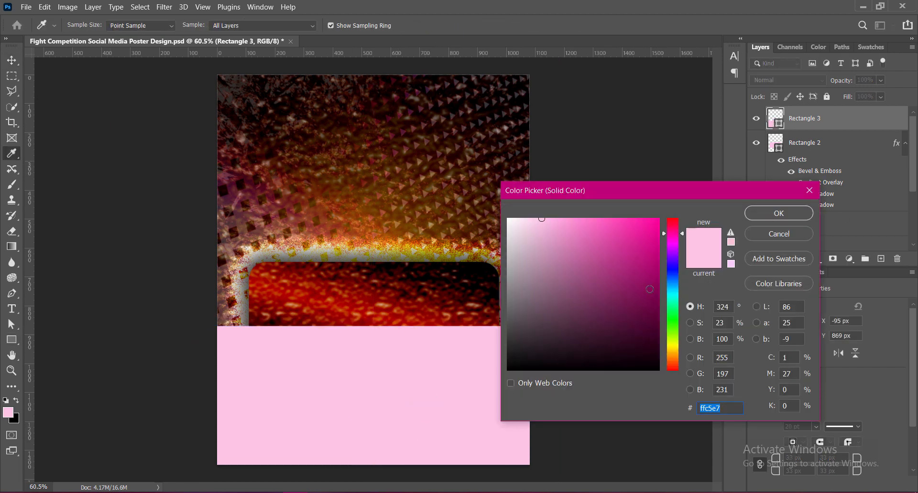
{"action": "left_click", "coordinate": [440, 289]}
{"action": "left_click", "coordinate": [658, 350]}
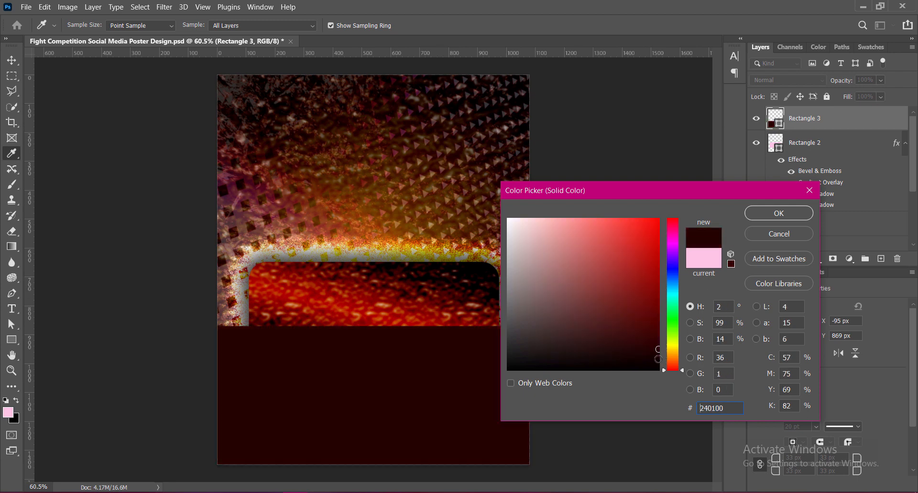
{"action": "left_click_drag", "start_coordinate": [544, 358], "coordinate": [577, 358]}
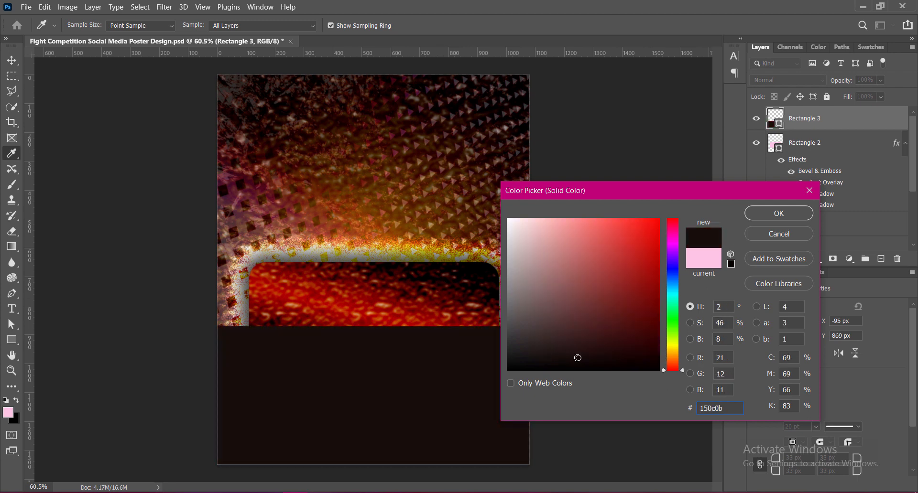
{"action": "left_click", "coordinate": [760, 217]}
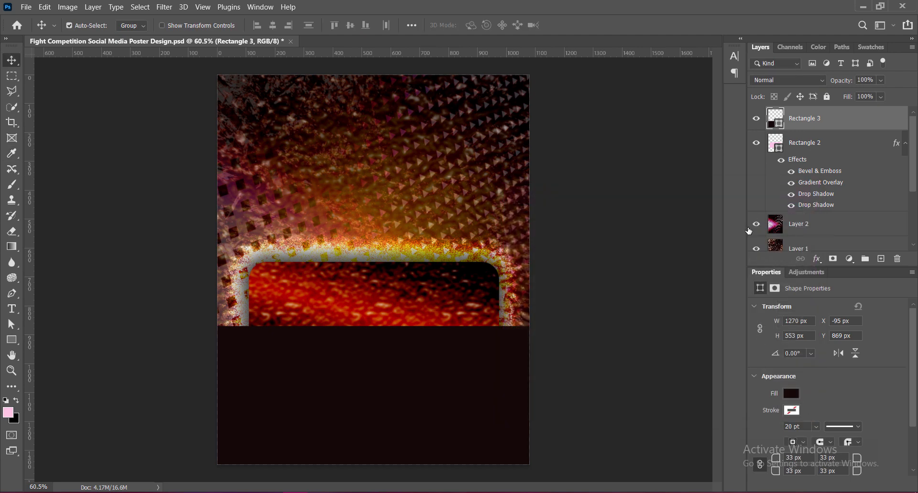
Step: Place the dark lower rectangle's layer beneath the rounded rectangle and enable Bevel & Emboss with Texture in its layer style
{"action": "left_click_drag", "start_coordinate": [803, 119], "coordinate": [803, 207]}
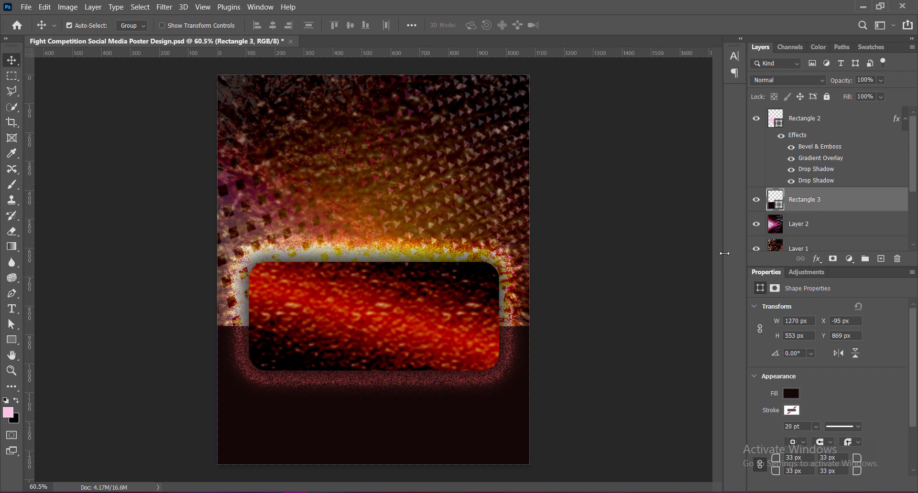
{"action": "right_click", "coordinate": [772, 204]}
{"action": "left_click", "coordinate": [810, 207]}
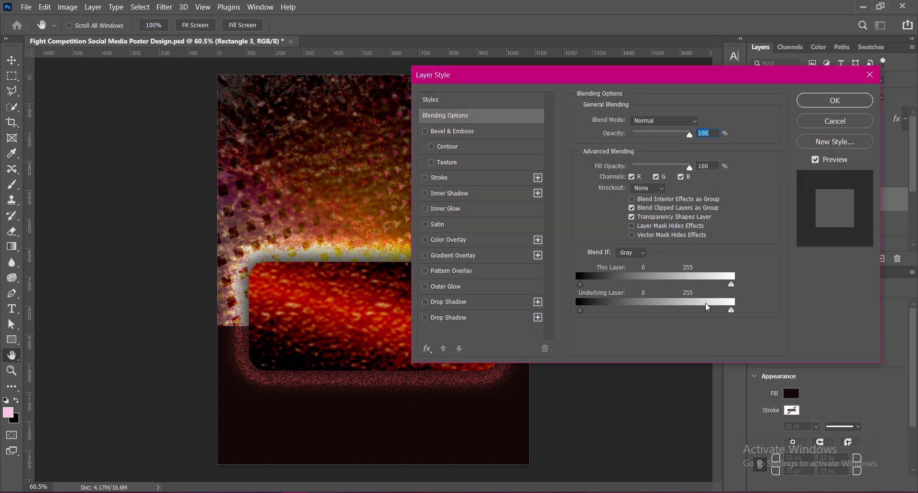
{"action": "left_click", "coordinate": [431, 163]}
{"action": "left_click", "coordinate": [452, 162]}
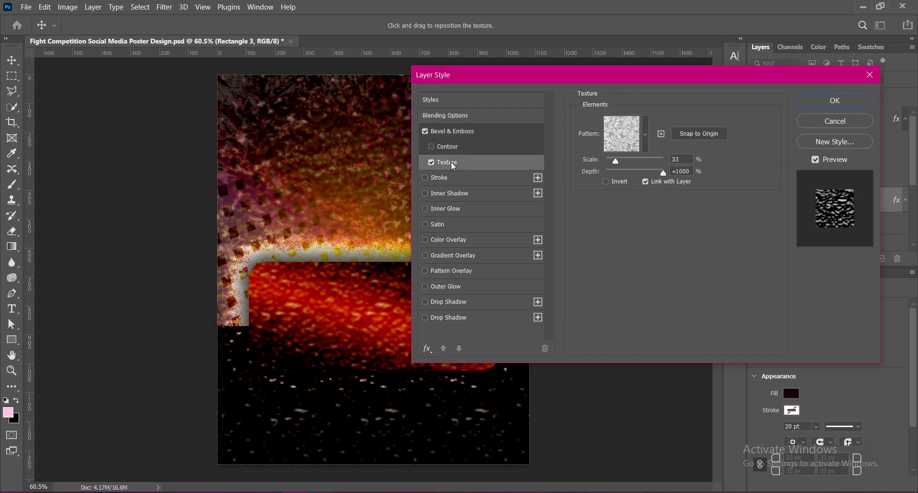
Step: Choose the second Water pattern for the lower rectangle's bevel texture and set its scale to 99%
{"action": "left_click", "coordinate": [645, 135]}
{"action": "left_click", "coordinate": [577, 220]}
{"action": "left_click", "coordinate": [596, 221]}
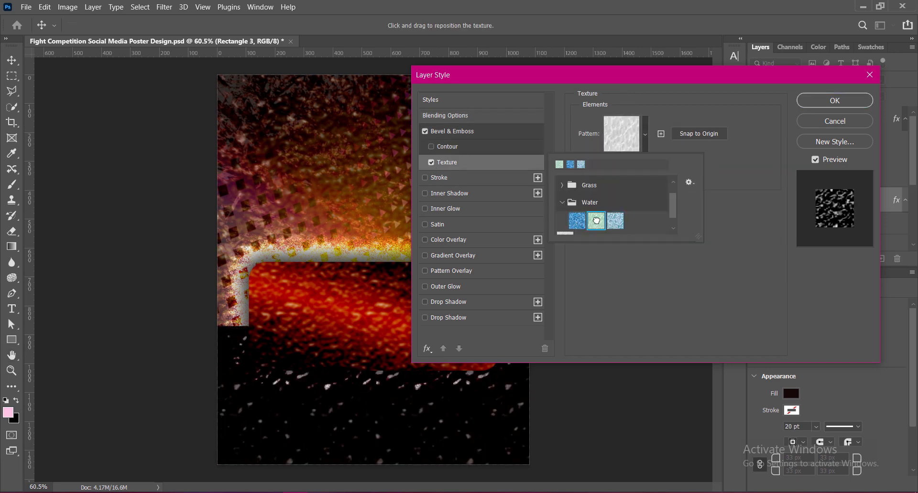
{"action": "left_click", "coordinate": [730, 229]}
{"action": "left_click_drag", "start_coordinate": [616, 163], "coordinate": [662, 162]}
{"action": "type", "text": "99"}
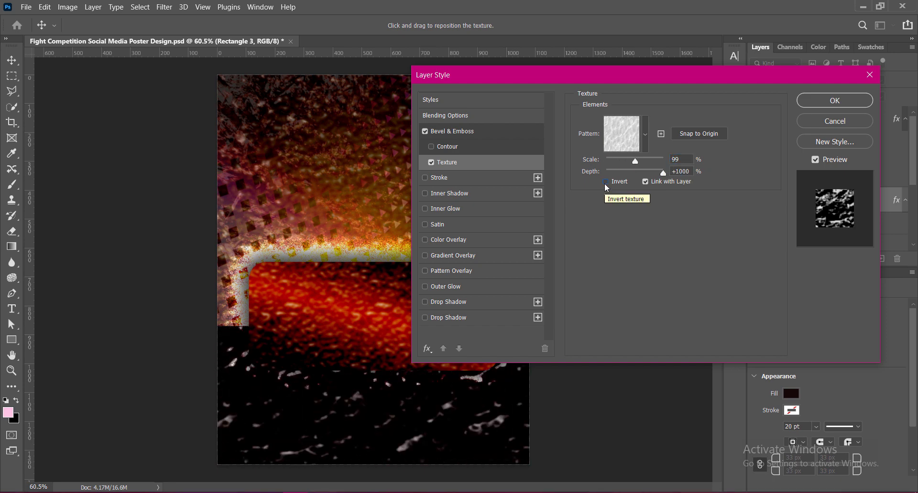
Step: Set the bevel's shadow opacity to 60%, apply the layer style and save the document
{"action": "left_click", "coordinate": [472, 132]}
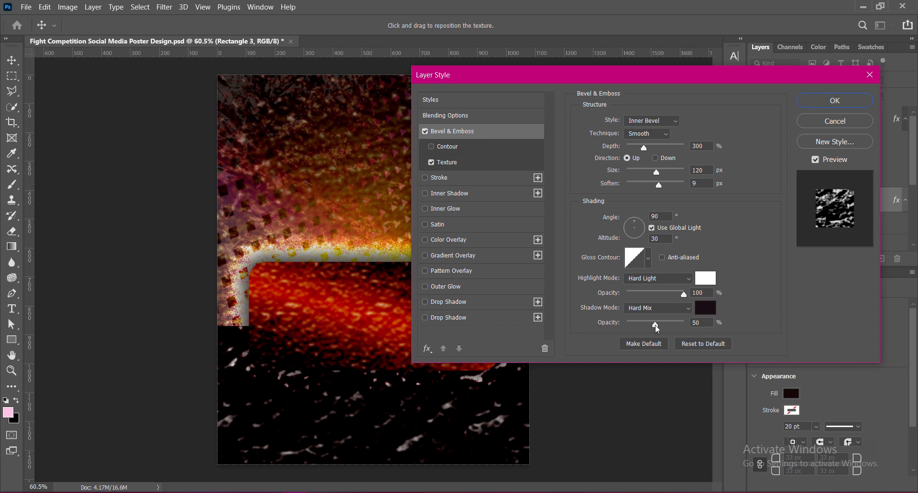
{"action": "left_click", "coordinate": [689, 324]}
{"action": "type", "text": "60"}
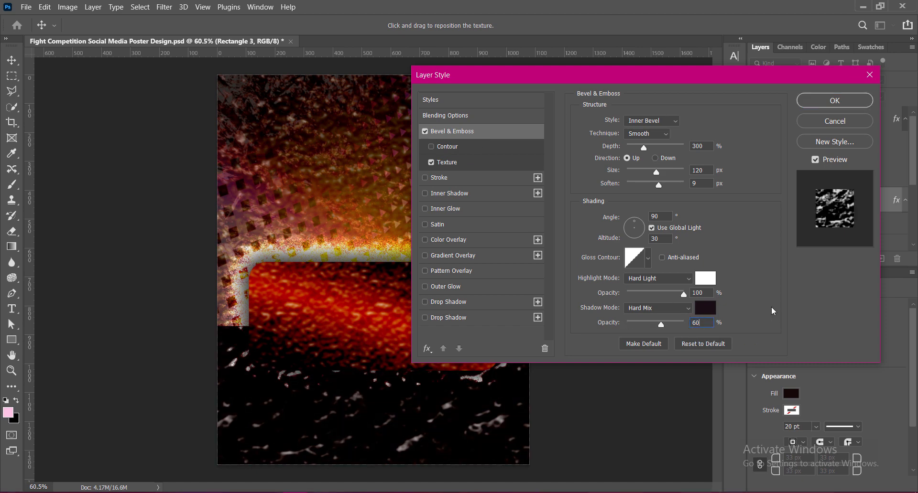
{"action": "left_click", "coordinate": [454, 131]}
{"action": "left_click", "coordinate": [835, 104]}
{"action": "key", "text": "ctrl+s"}
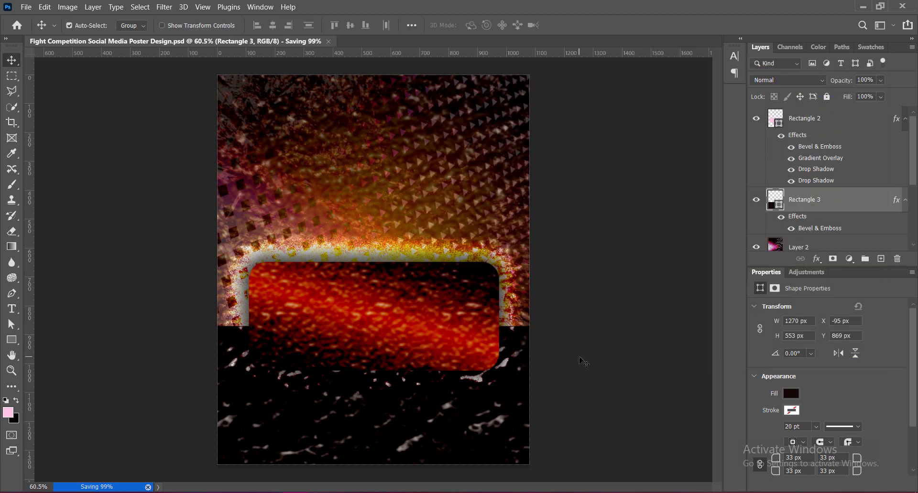
Step: Reduce the dark lower rectangle's layer opacity to 75%
{"action": "left_click_drag", "start_coordinate": [881, 80], "coordinate": [870, 97]}
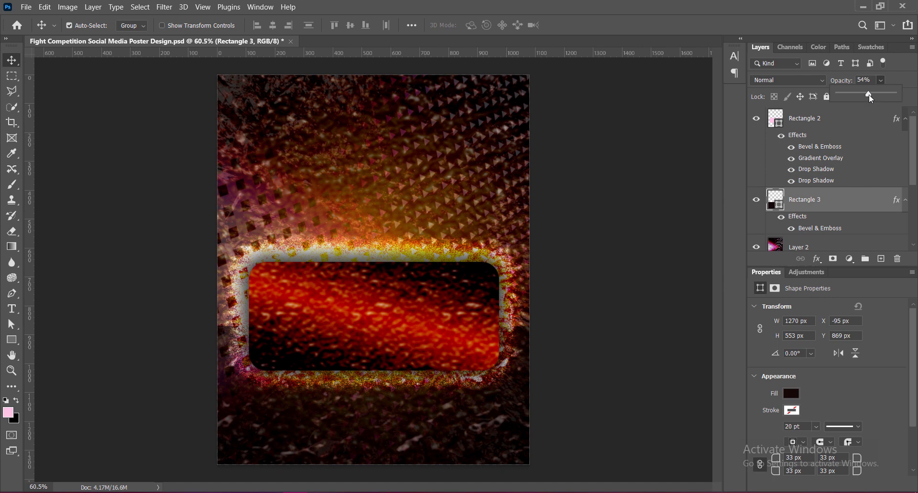
{"action": "left_click_drag", "start_coordinate": [869, 98], "coordinate": [878, 98]}
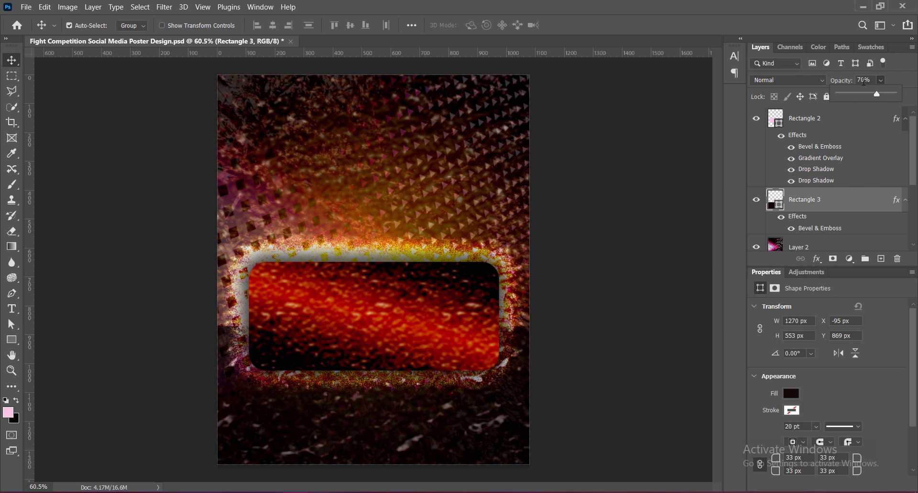
{"action": "double_click", "coordinate": [862, 82]}
{"action": "type", "text": "75"}
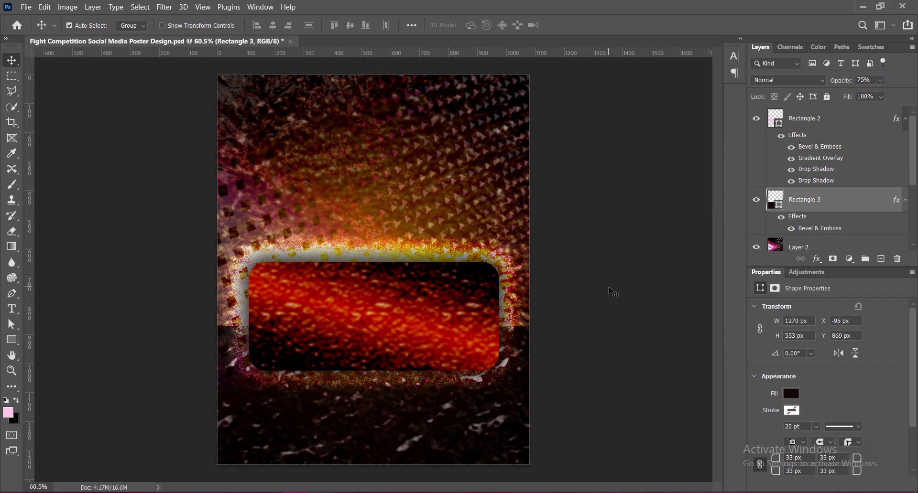
Step: Nudge the textured rounded rectangle slightly upward
{"action": "left_click", "coordinate": [417, 338]}
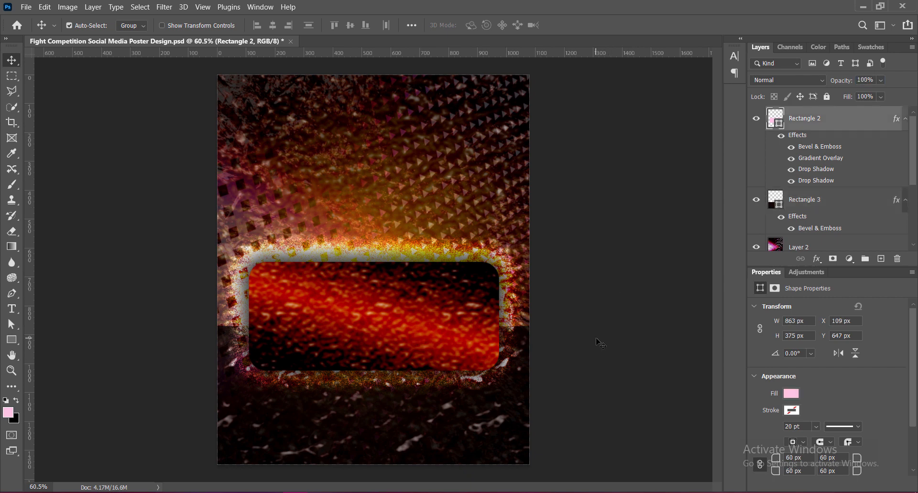
{"action": "key", "text": "shift+Up"}
{"action": "key", "text": "shift+Up"}
{"action": "key", "text": "Up"}
{"action": "key", "text": "Up"}
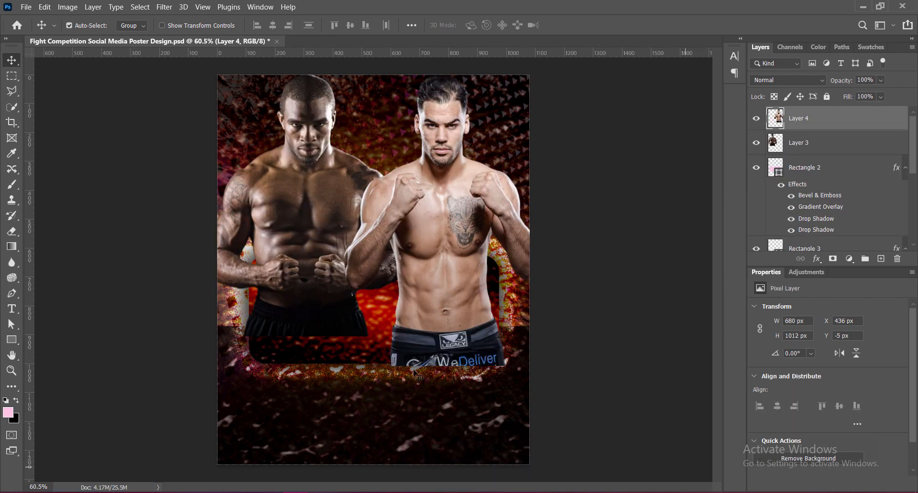
Step: Move the left fighter to about X -36, Y 97 px and restack both fighter layers beneath the dark lower rectangle
{"action": "left_click_drag", "start_coordinate": [277, 259], "coordinate": [307, 259]}
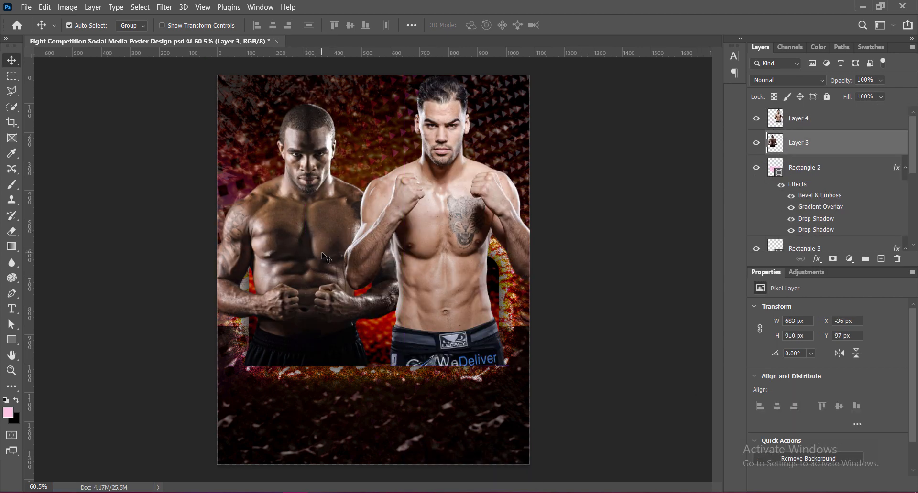
{"action": "left_click", "coordinate": [806, 167]}
{"action": "mouse_move", "coordinate": [914, 163]}
{"action": "left_mouse_down"}
{"action": "mouse_move", "coordinate": [914, 184]}
{"action": "mouse_move", "coordinate": [914, 168]}
{"action": "left_mouse_up"}
{"action": "left_click_drag", "start_coordinate": [794, 132], "coordinate": [787, 207]}
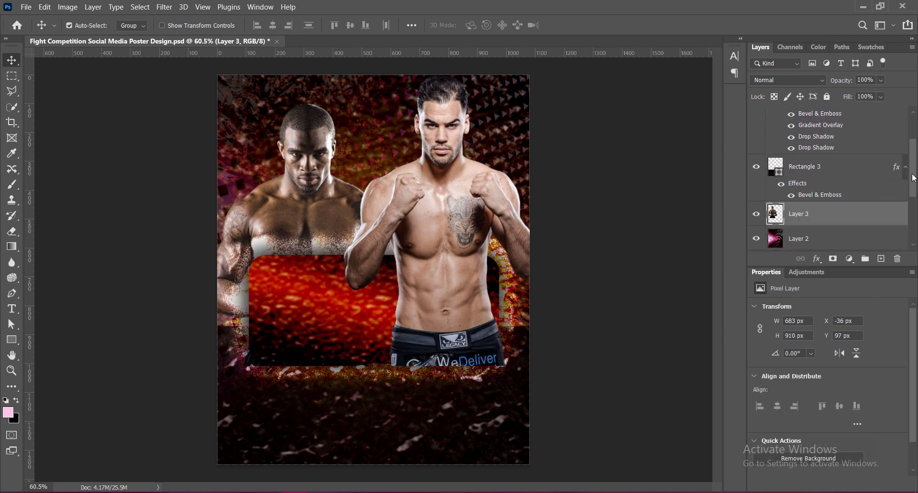
{"action": "left_click_drag", "start_coordinate": [913, 177], "coordinate": [914, 155]}
{"action": "left_click_drag", "start_coordinate": [779, 114], "coordinate": [786, 192]}
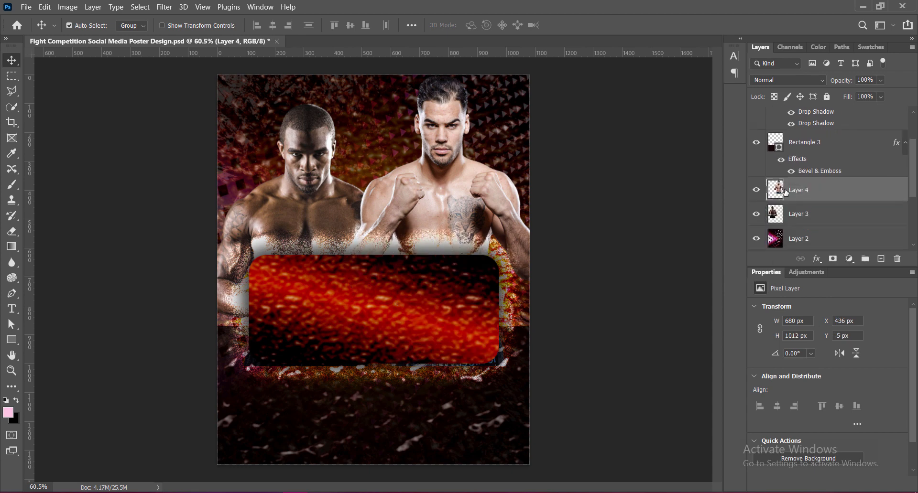
Step: Position the left fighter at about Y 36 px and the right fighter at Y 0 px
{"action": "left_click", "coordinate": [320, 216]}
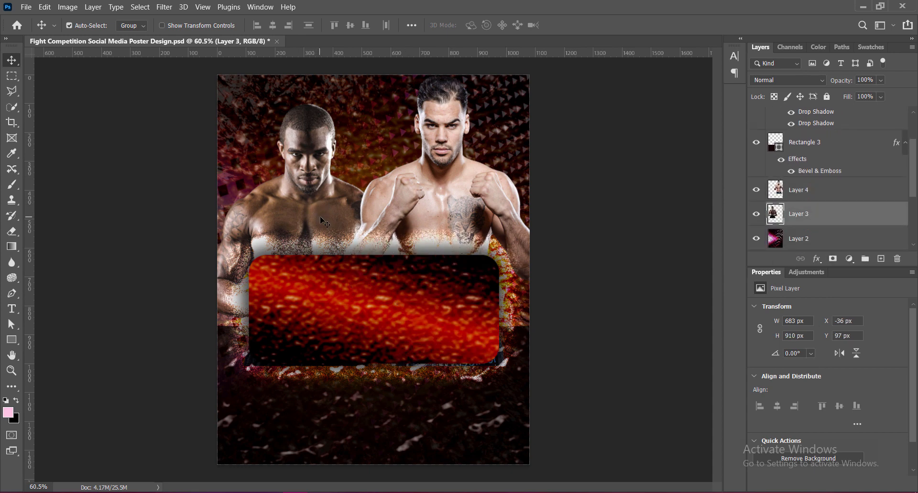
{"action": "left_click_drag", "start_coordinate": [319, 216], "coordinate": [322, 196]}
{"action": "left_click", "coordinate": [440, 203]}
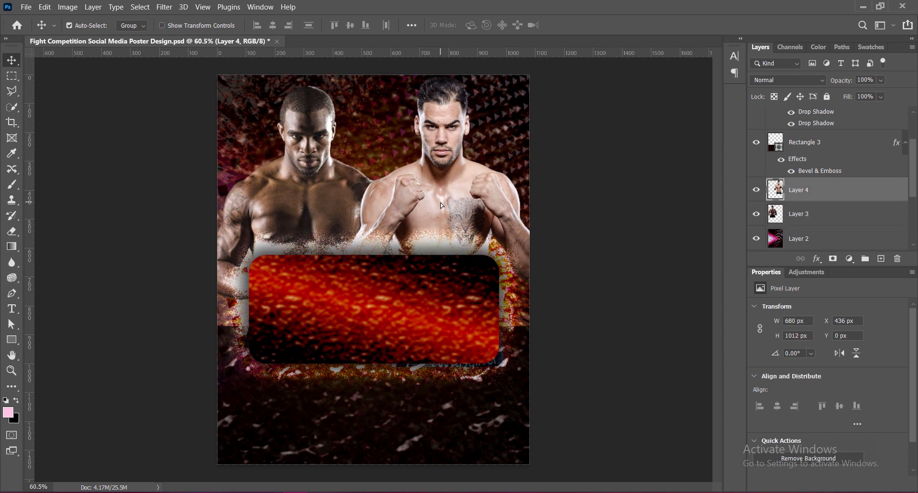
Step: Scale the right fighter down to about 490 × 729 px and position him at about X 568, Y 36 px
{"action": "key", "text": "ctrl+t"}
{"action": "left_click_drag", "start_coordinate": [443, 76], "coordinate": [444, 109]}
{"action": "left_click_drag", "start_coordinate": [459, 209], "coordinate": [452, 177]}
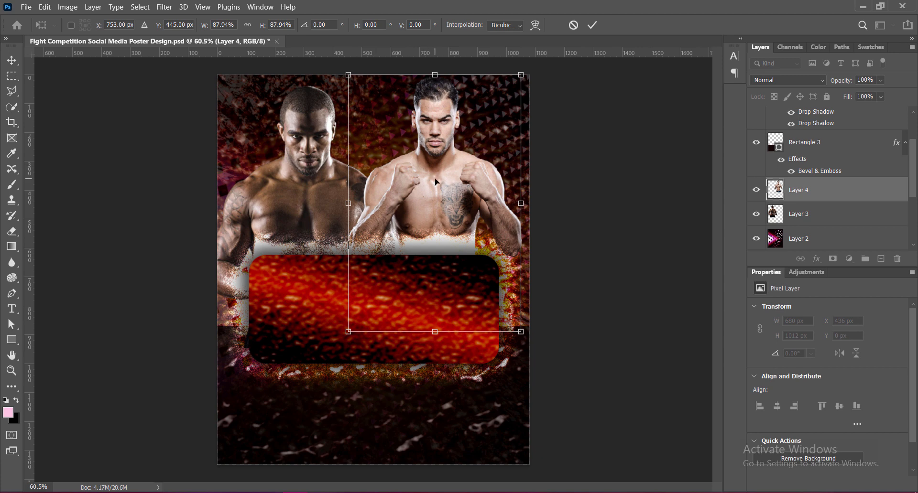
{"action": "left_click_drag", "start_coordinate": [434, 75], "coordinate": [436, 131]}
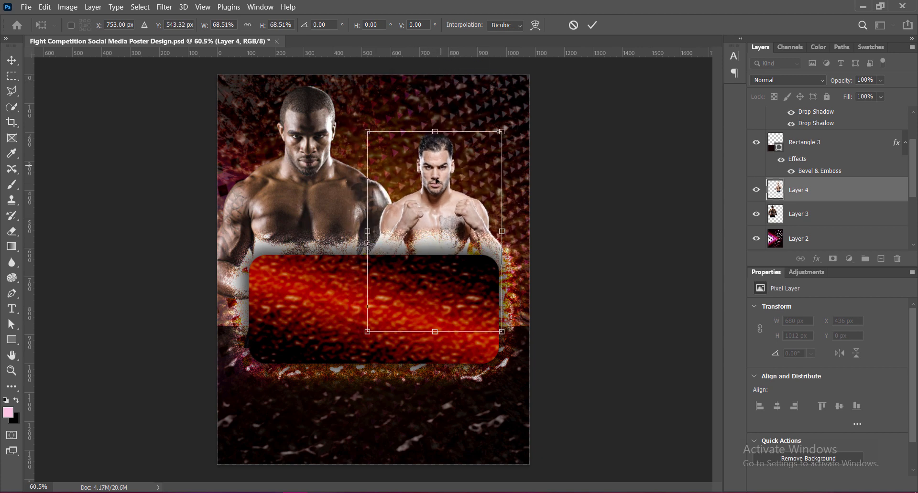
{"action": "left_click_drag", "start_coordinate": [443, 223], "coordinate": [459, 175]}
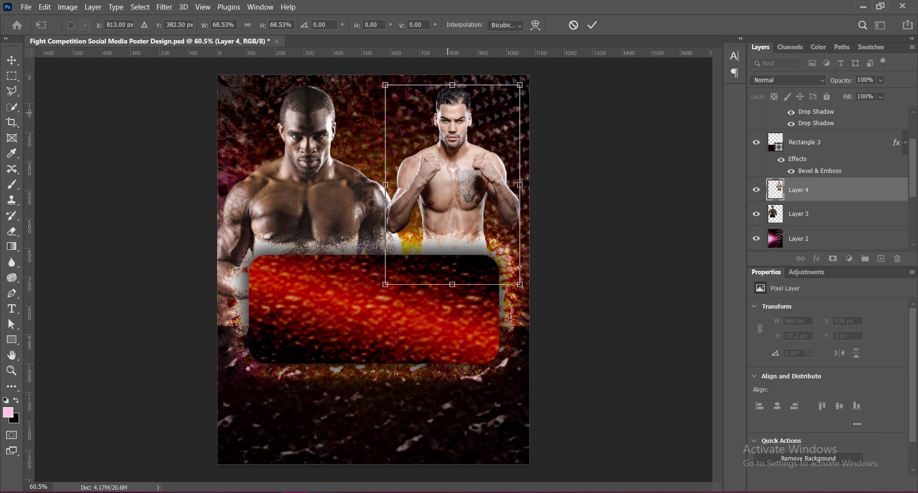
{"action": "left_click_drag", "start_coordinate": [445, 100], "coordinate": [446, 90]}
{"action": "key", "text": "Return"}
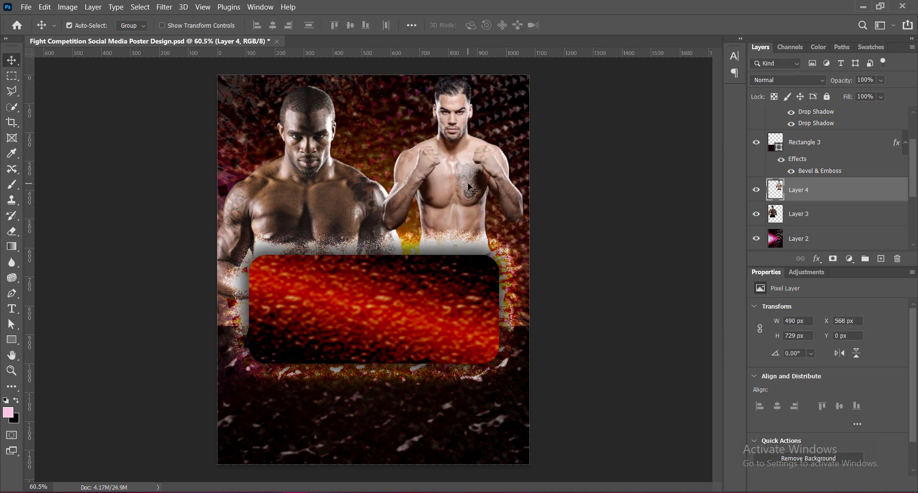
{"action": "left_click_drag", "start_coordinate": [468, 183], "coordinate": [468, 190]}
Step: Scale the left fighter down to about 520 × 693 px, level with the other fighter, and shift him left about 54 px
{"action": "left_click", "coordinate": [308, 204]}
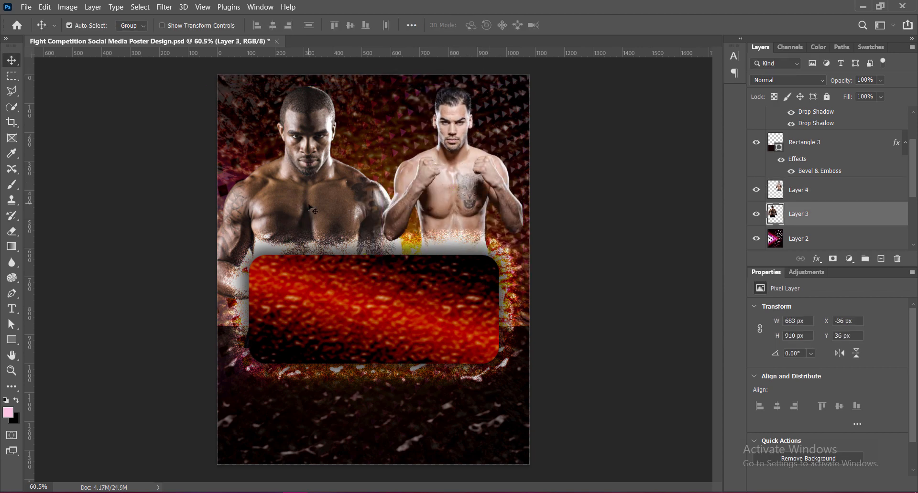
{"action": "key", "text": "ctrl+t"}
{"action": "left_click_drag", "start_coordinate": [305, 85], "coordinate": [307, 138]}
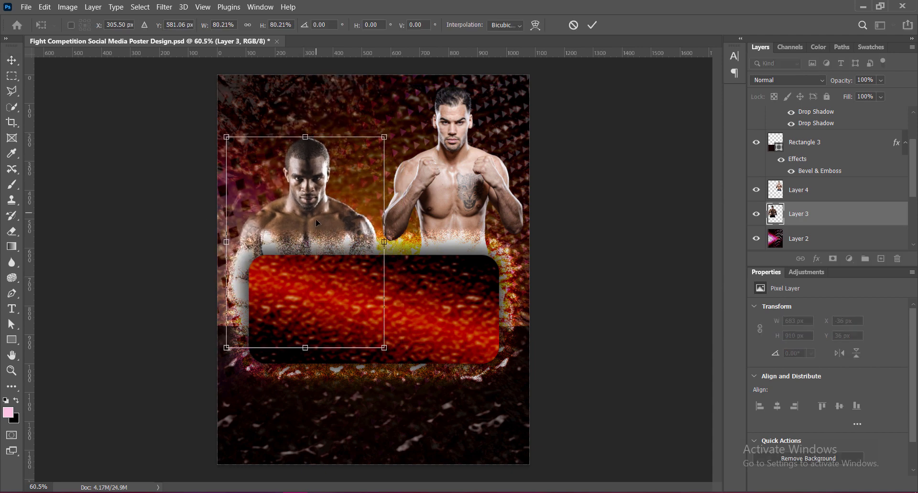
{"action": "left_click_drag", "start_coordinate": [315, 222], "coordinate": [325, 162]}
{"action": "left_click_drag", "start_coordinate": [313, 75], "coordinate": [316, 91]}
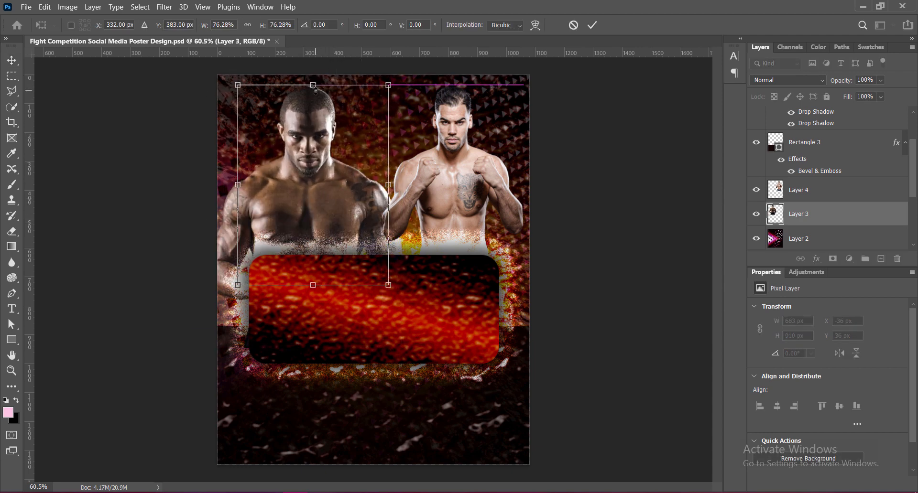
{"action": "key", "text": "Return"}
{"action": "left_click_drag", "start_coordinate": [326, 187], "coordinate": [310, 183]}
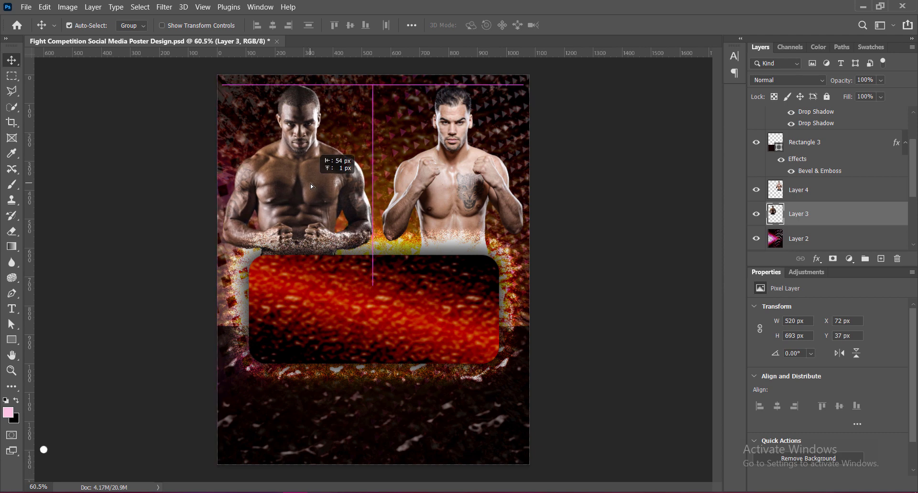
Step: Fine-tune the fighters' positions to X 569 px for the right one and X 23 px for the left one
{"action": "left_click", "coordinate": [470, 215]}
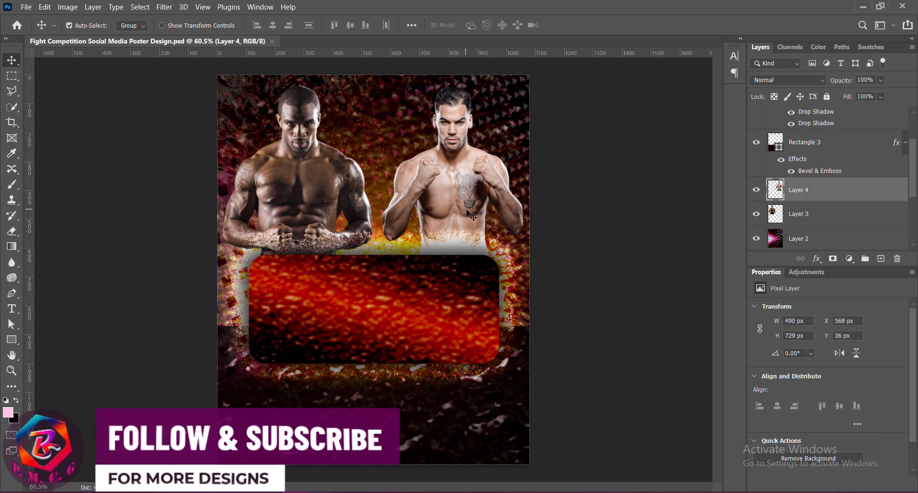
{"action": "left_click_drag", "start_coordinate": [467, 211], "coordinate": [465, 211]}
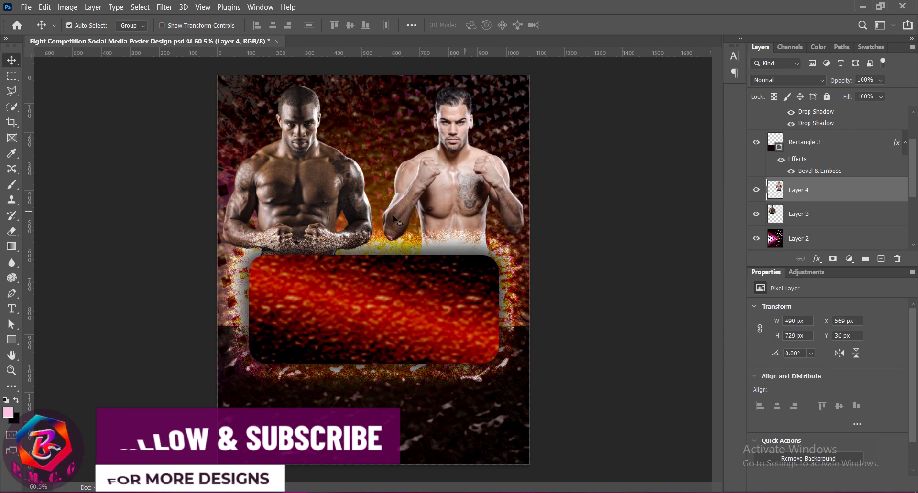
{"action": "left_click", "coordinate": [311, 197]}
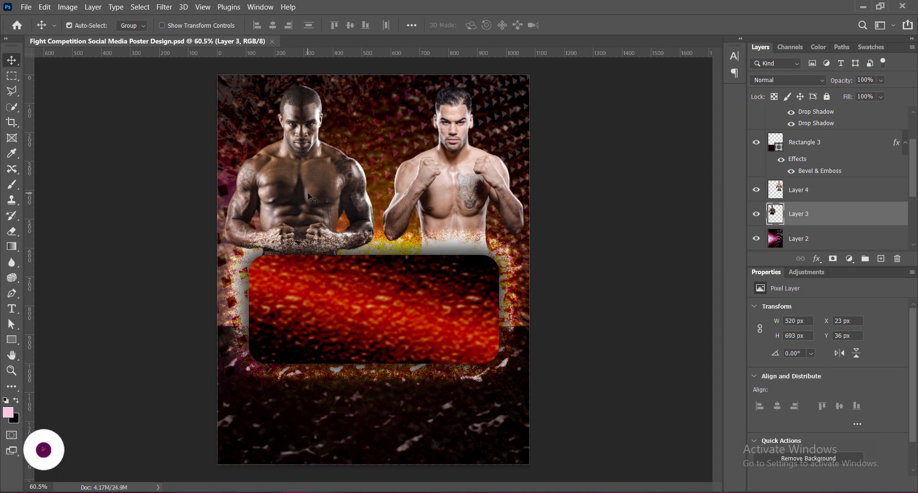
Step: Apply a Vibrance adjustment of +100 to the left fighter
{"action": "left_click", "coordinate": [67, 6]}
{"action": "mouse_move", "coordinate": [76, 35]}
{"action": "left_click", "coordinate": [210, 71]}
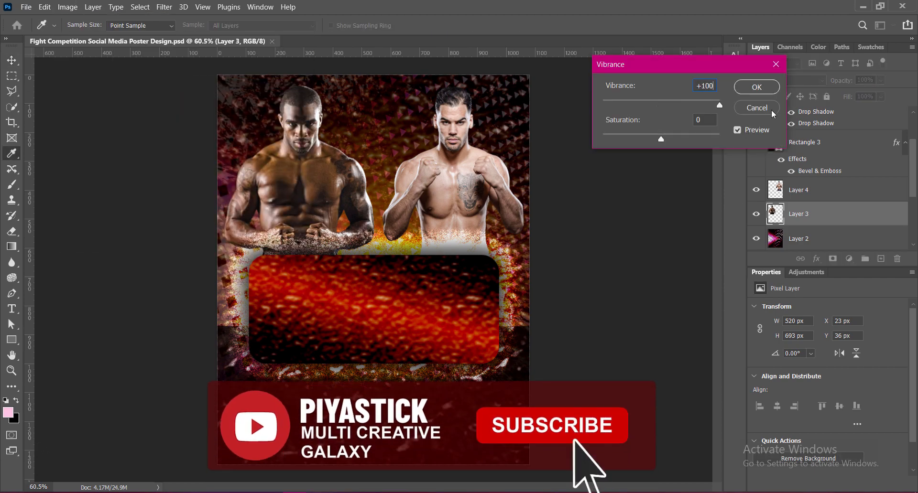
{"action": "left_click", "coordinate": [756, 86]}
Step: Apply a Brightness/Contrast adjustment to the left fighter with brightness 21 and contrast 51, after trying contrast 60
{"action": "left_click", "coordinate": [67, 7]}
{"action": "mouse_move", "coordinate": [115, 35]}
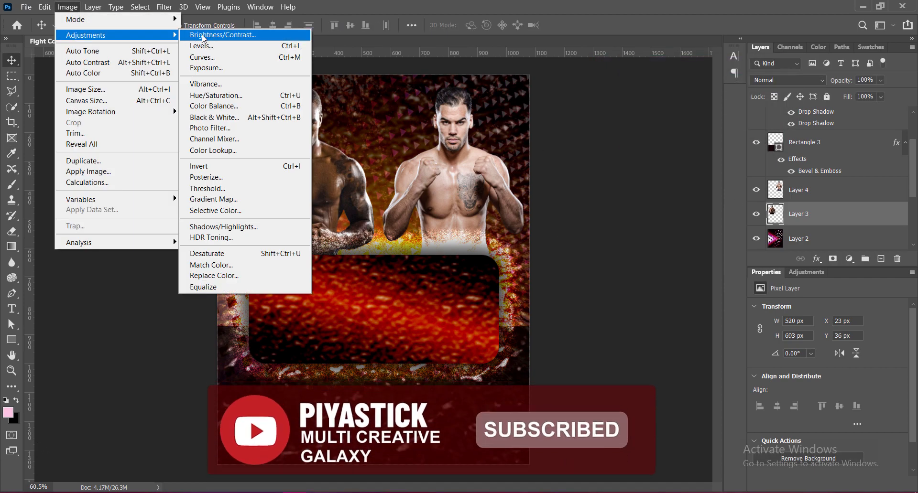
{"action": "left_click", "coordinate": [204, 35]}
{"action": "left_click_drag", "start_coordinate": [635, 118], "coordinate": [658, 118]}
{"action": "key", "text": "Tab"}
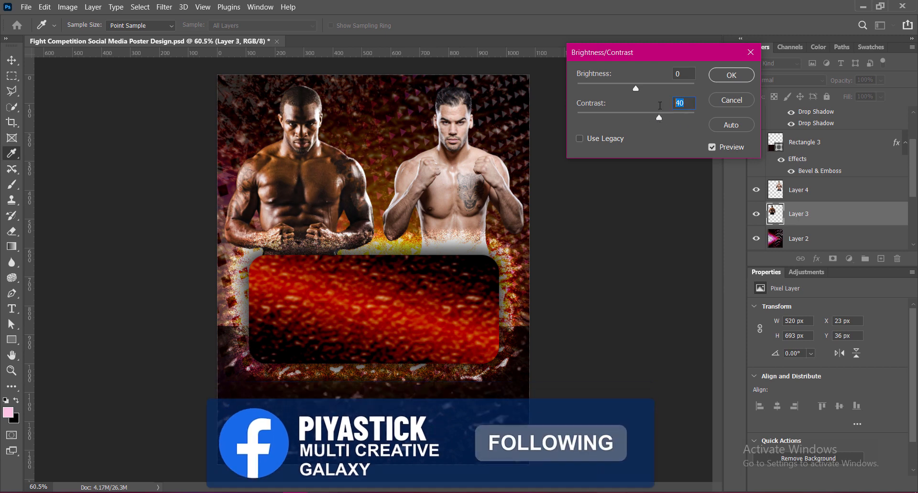
{"action": "type", "text": "60"}
{"action": "left_click_drag", "start_coordinate": [636, 88], "coordinate": [641, 91]}
{"action": "left_click", "coordinate": [680, 75]}
{"action": "type", "text": "21"}
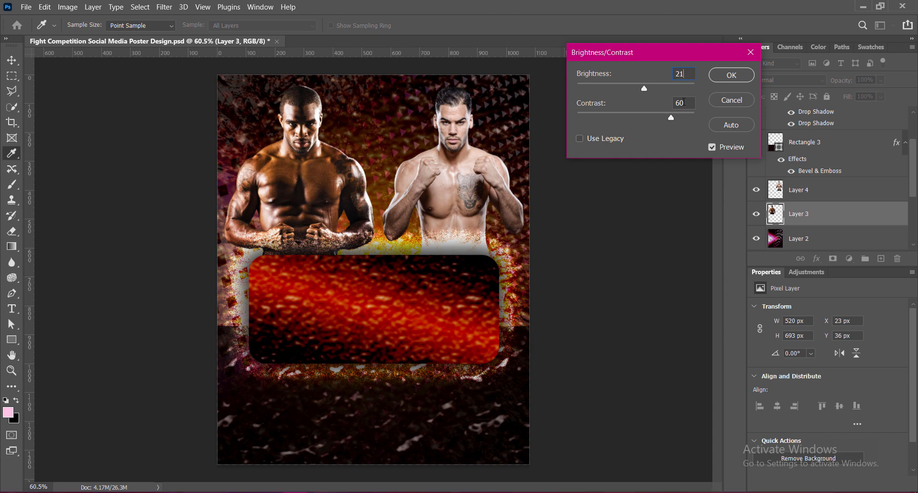
{"action": "type", "text": "51"}
{"action": "left_click", "coordinate": [730, 76]}
Step: Select the right fighter's layer, Layer 4
{"action": "key", "text": "v"}
{"action": "left_click", "coordinate": [457, 185]}
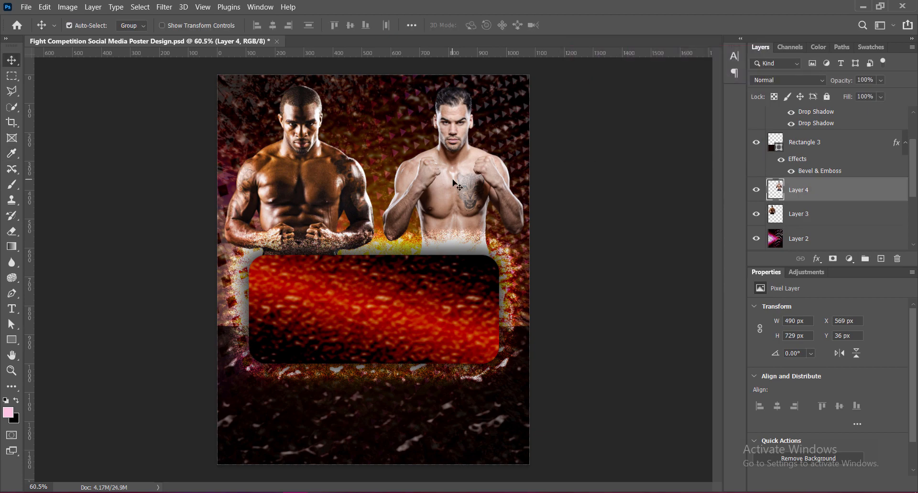
{"action": "left_click", "coordinate": [67, 6]}
{"action": "mouse_move", "coordinate": [115, 35]}
{"action": "left_click", "coordinate": [218, 72]}
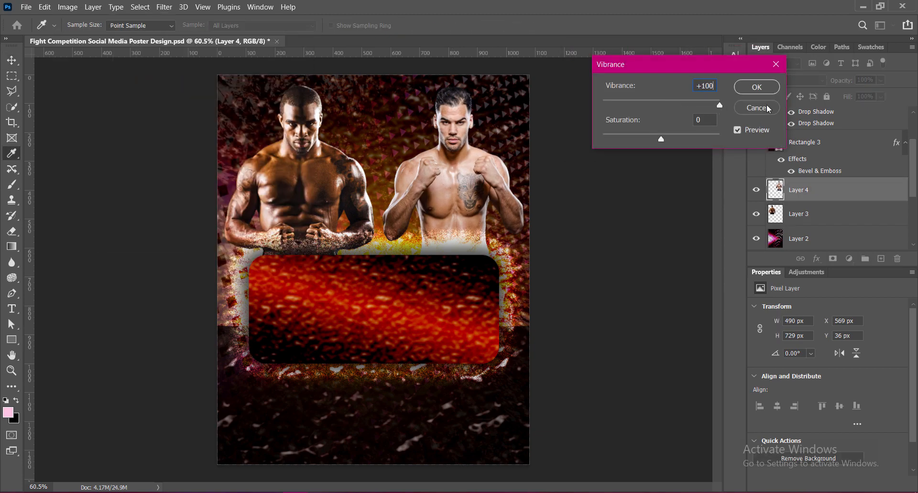
{"action": "key", "text": "Escape"}
Step: Apply a Brightness/Contrast adjustment to the right fighter with brightness 21 and contrast 51
{"action": "left_click", "coordinate": [68, 6]}
{"action": "left_click", "coordinate": [218, 35]}
{"action": "type", "text": "21"}
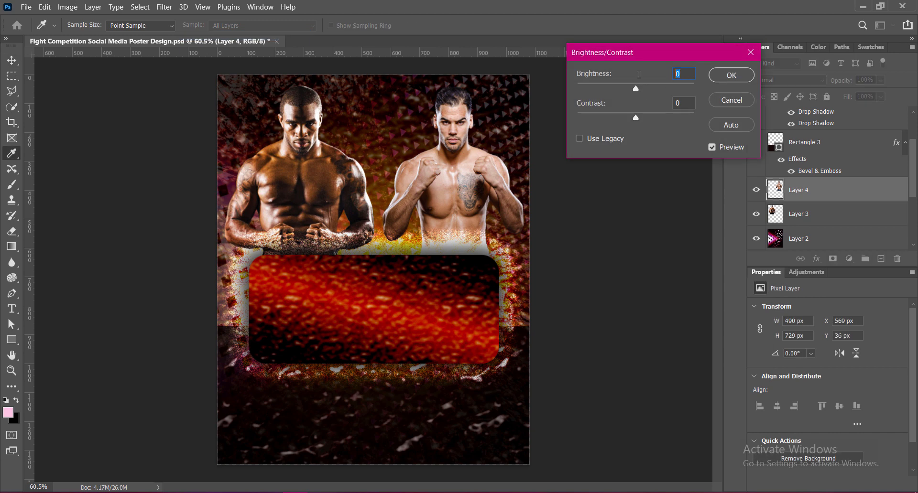
{"action": "type", "text": "51"}
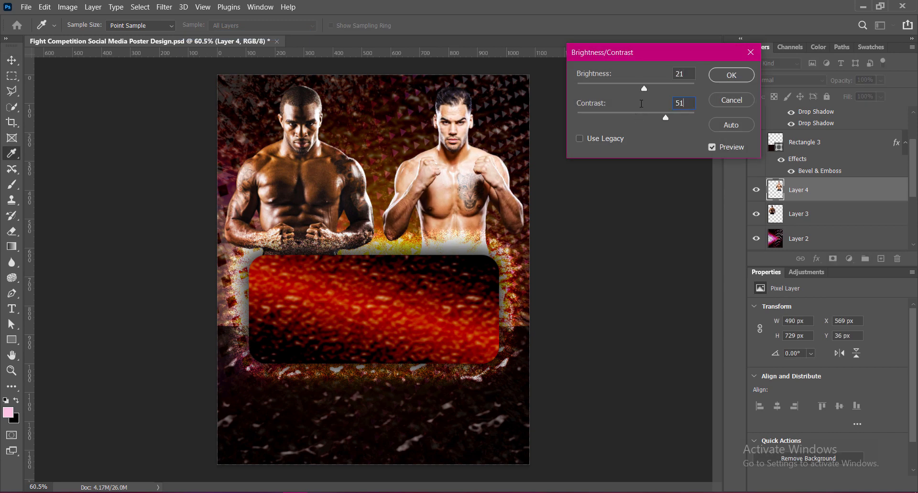
{"action": "left_click", "coordinate": [731, 75]}
Step: Enable an Outer Glow layer style on the right fighter and open its settings
{"action": "double_click", "coordinate": [777, 190]}
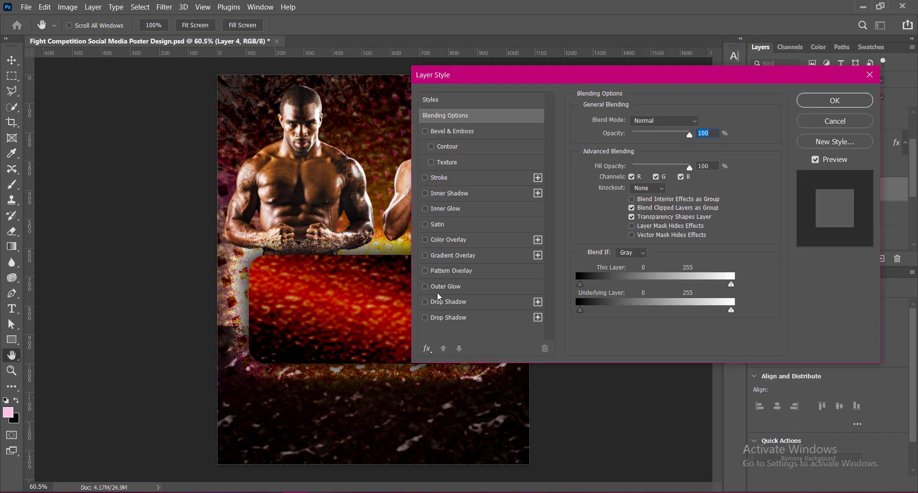
{"action": "left_click", "coordinate": [426, 288]}
{"action": "left_click_drag", "start_coordinate": [503, 78], "coordinate": [617, 75]}
{"action": "left_click", "coordinate": [565, 282]}
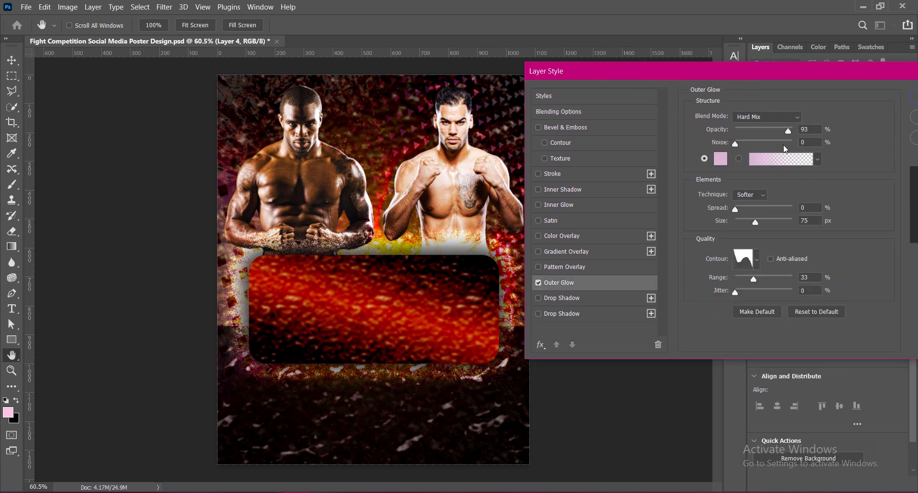
Step: Try several contour presets for the right fighter's outer glow and choose the stepped curve
{"action": "left_click", "coordinate": [756, 261]}
{"action": "left_click", "coordinate": [663, 307]}
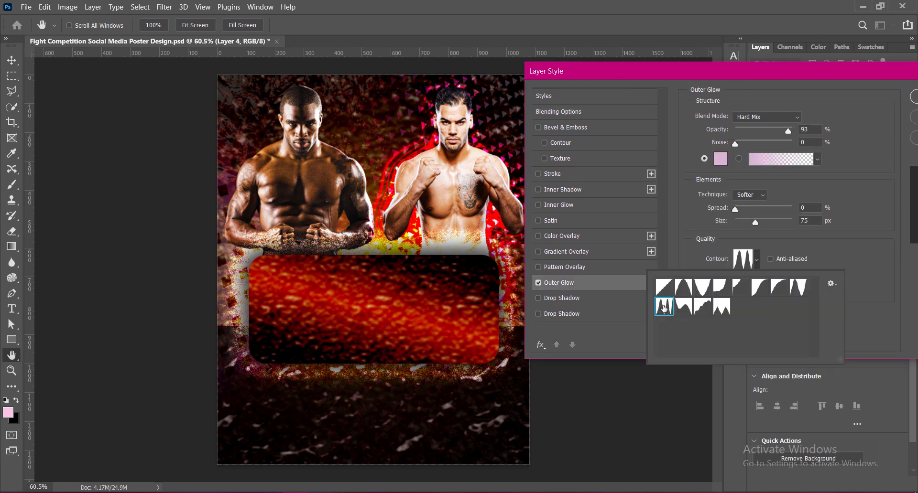
{"action": "left_click", "coordinate": [684, 290]}
{"action": "left_click", "coordinate": [684, 308]}
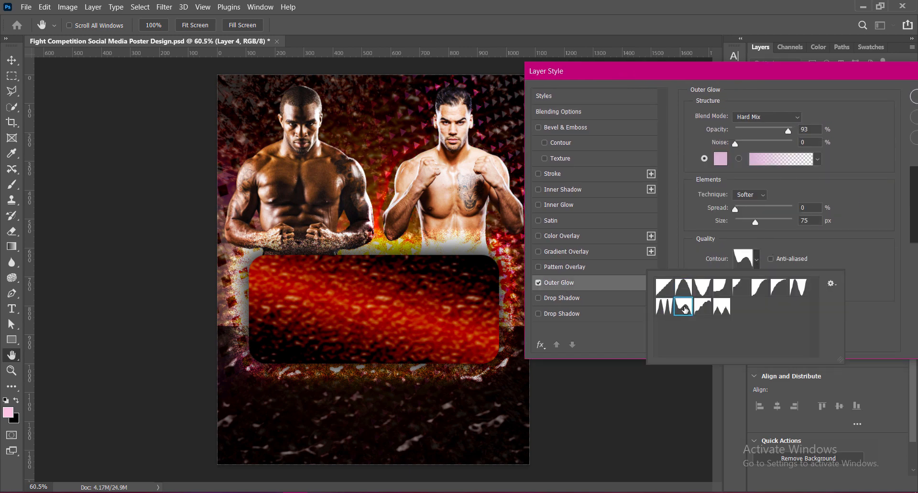
{"action": "left_click", "coordinate": [702, 312]}
{"action": "left_click", "coordinate": [702, 289]}
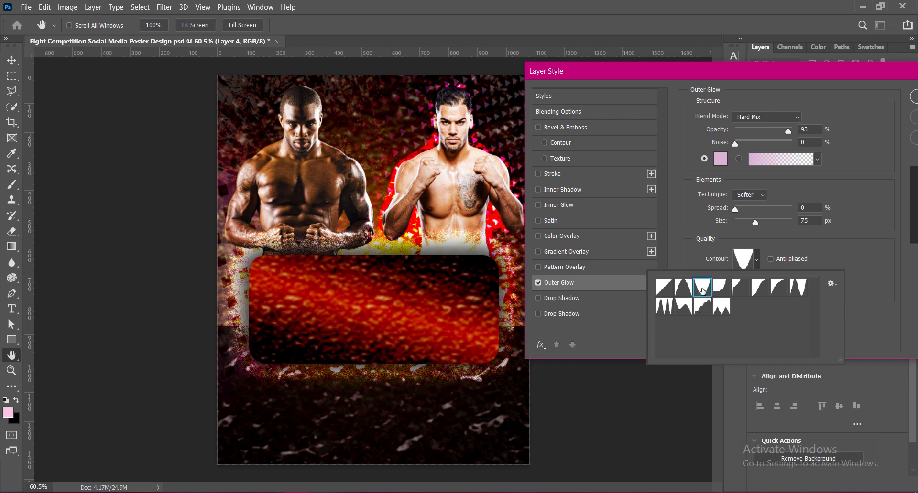
{"action": "left_click", "coordinate": [718, 310]}
{"action": "left_click", "coordinate": [719, 288]}
{"action": "left_click", "coordinate": [744, 288]}
{"action": "left_click", "coordinate": [762, 290]}
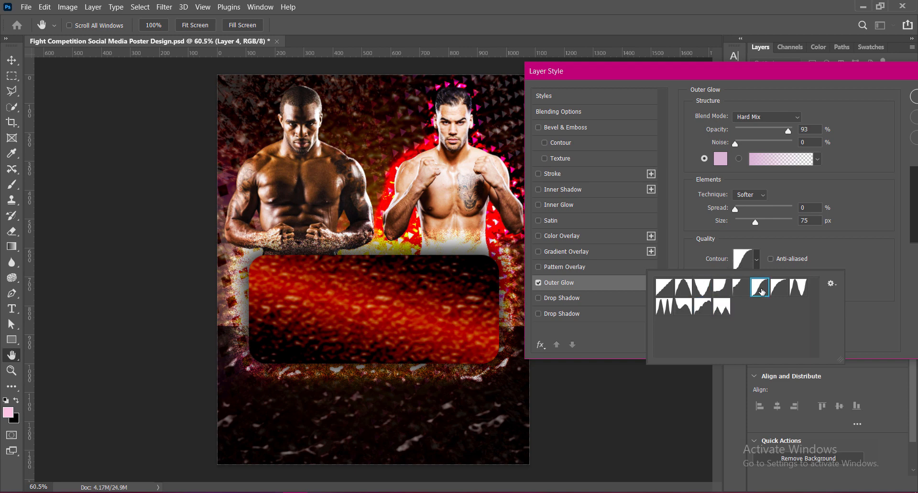
{"action": "left_click", "coordinate": [781, 293]}
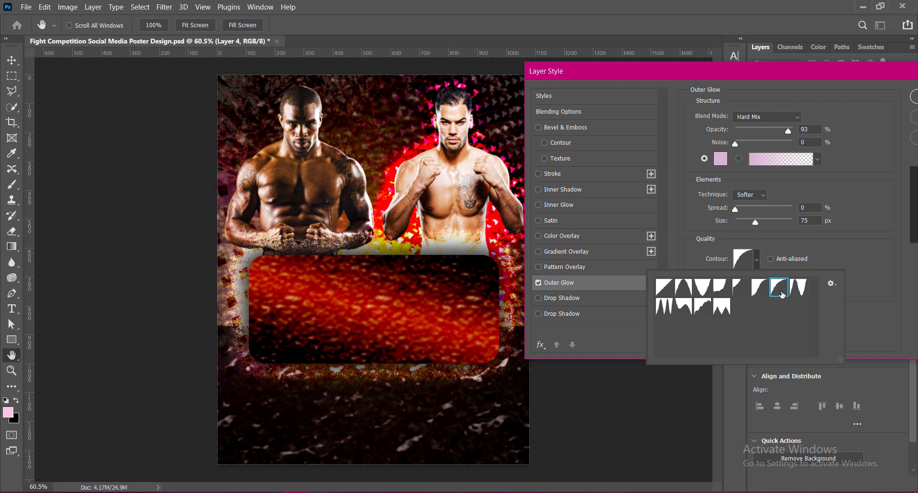
{"action": "left_click", "coordinate": [705, 312]}
{"action": "left_click", "coordinate": [850, 258]}
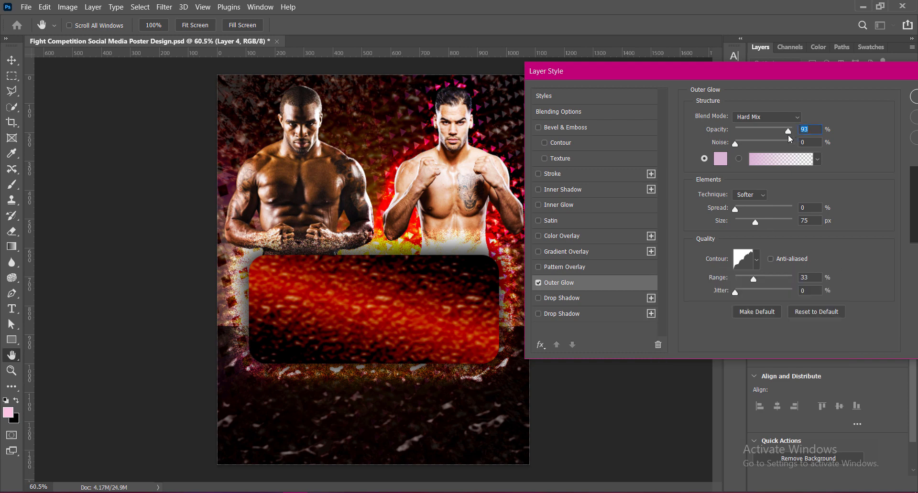
Step: Set the right fighter's outer glow to 75% opacity, 12% spread and 75 px size, and apply the style
{"action": "type", "text": "75"}
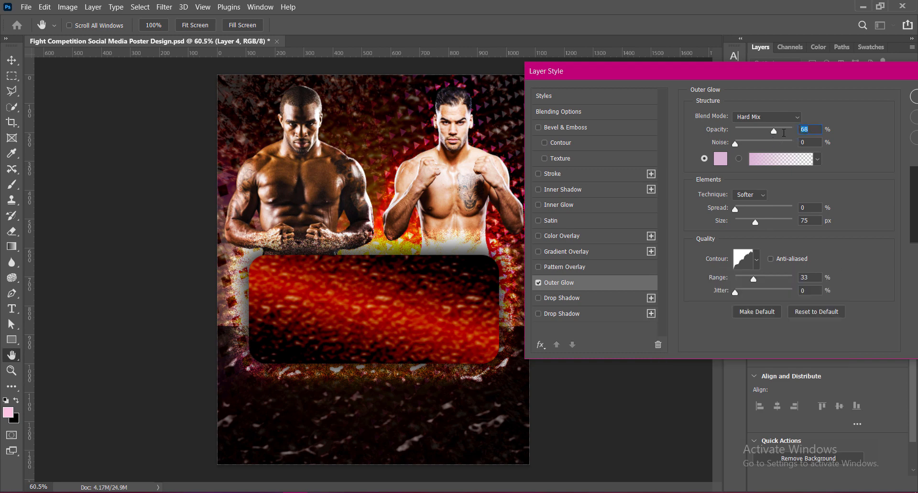
{"action": "left_click_drag", "start_coordinate": [756, 222], "coordinate": [753, 221]}
{"action": "type", "text": "84"}
{"action": "left_click", "coordinate": [734, 211]}
{"action": "type", "text": "75"}
{"action": "left_click_drag", "start_coordinate": [738, 209], "coordinate": [742, 209]}
{"action": "left_click_drag", "start_coordinate": [764, 72], "coordinate": [702, 73]}
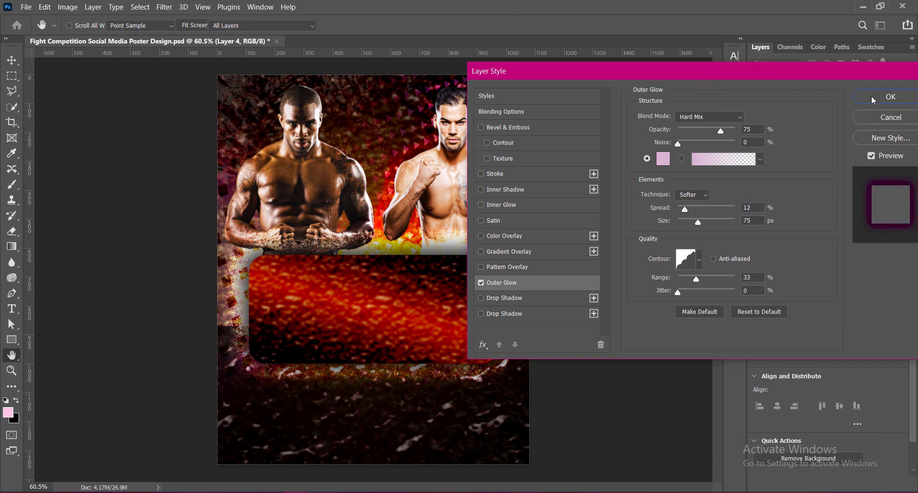
{"action": "left_click", "coordinate": [871, 96]}
Step: Apply an Outer Glow layer style to the left fighter, Layer 3, and save the document
{"action": "left_click", "coordinate": [775, 237]}
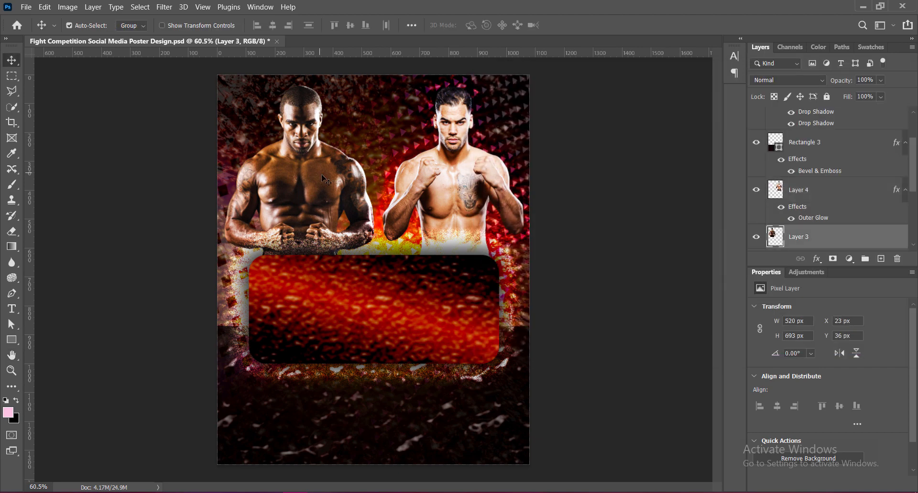
{"action": "right_click", "coordinate": [776, 239]}
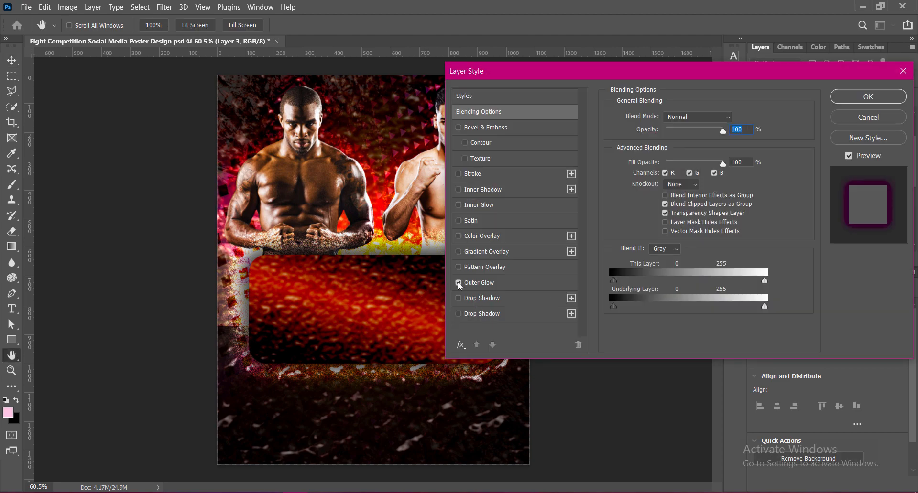
{"action": "left_click", "coordinate": [865, 97]}
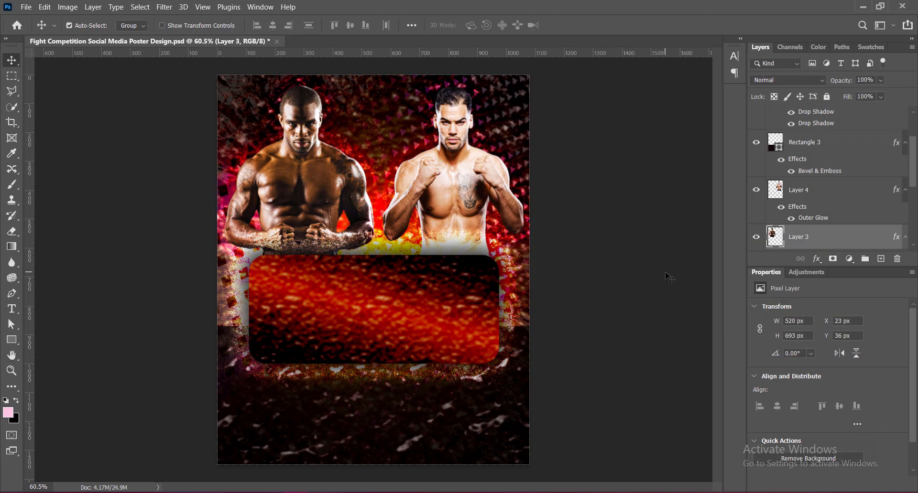
{"action": "key", "text": "ctrl+s"}
Step: Add a new empty layer directly above Layer 2, beneath both fighters
{"action": "mouse_move", "coordinate": [907, 190]}
{"action": "left_mouse_down"}
{"action": "mouse_move", "coordinate": [915, 245]}
{"action": "mouse_move", "coordinate": [914, 197]}
{"action": "left_mouse_up"}
{"action": "left_click", "coordinate": [804, 207]}
{"action": "left_click", "coordinate": [880, 258]}
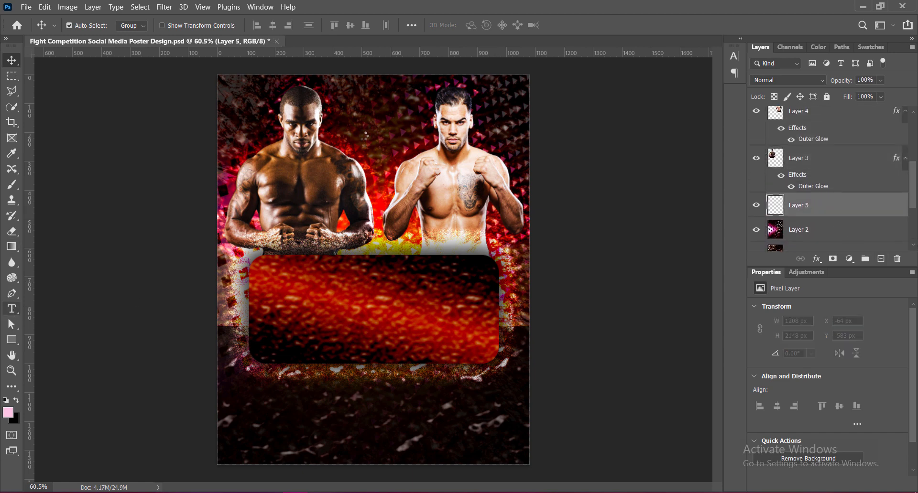
Step: Add the headline text "FIGHT NIGHT" with "WITH" on a second line behind the fighters
{"action": "left_click", "coordinate": [11, 309]}
{"action": "left_click", "coordinate": [262, 161]}
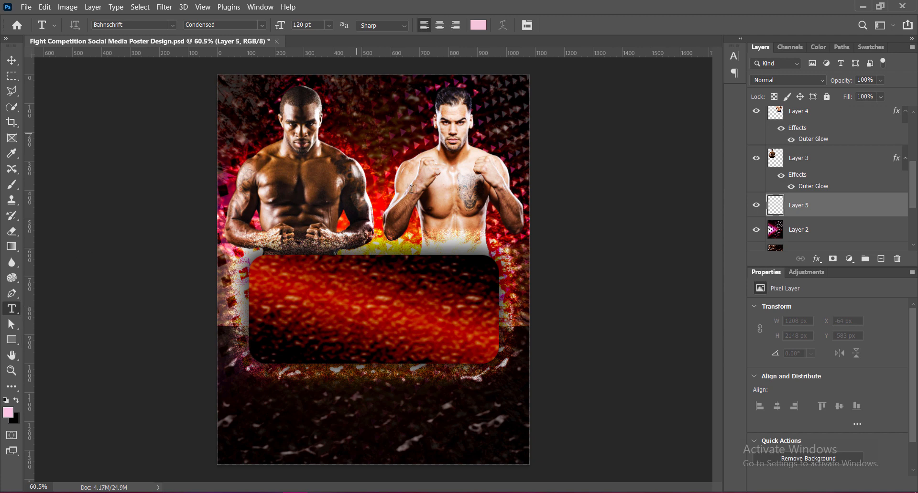
{"action": "left_click", "coordinate": [411, 193]}
{"action": "type", "text": "FIGH"}
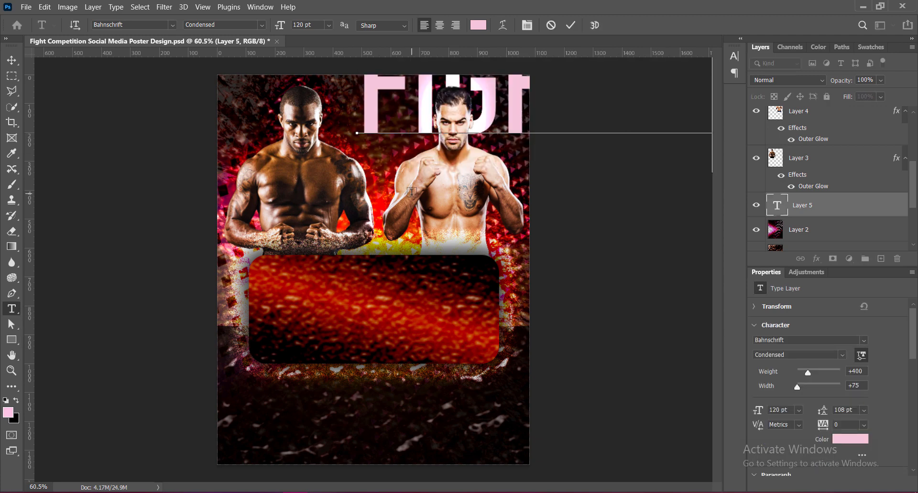
{"action": "key", "text": "Return"}
{"action": "type", "text": "WITH"}
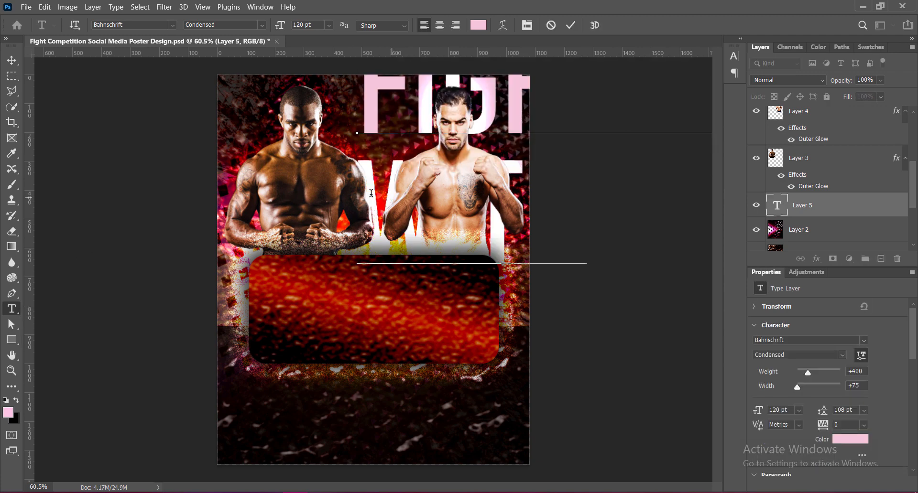
Step: Center-align the whole headline text and set its font size to 30 pt
{"action": "left_click_drag", "start_coordinate": [362, 92], "coordinate": [916, 261]}
{"action": "left_click", "coordinate": [439, 25]}
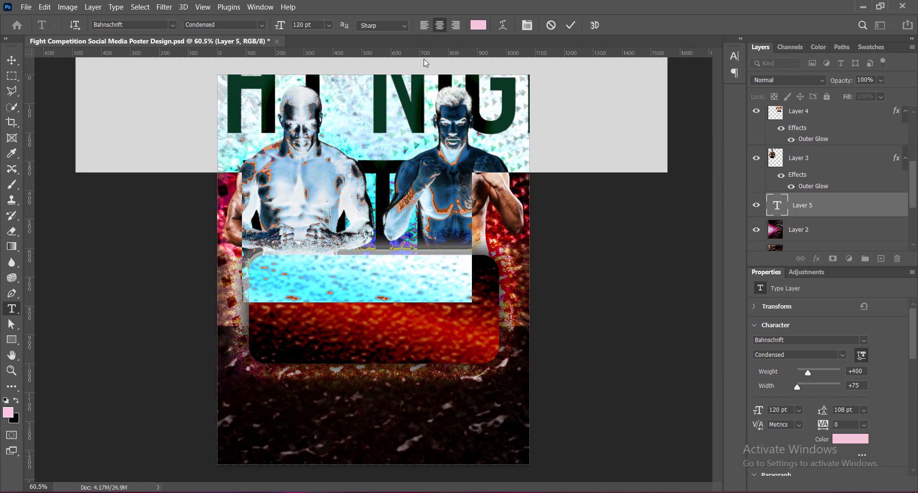
{"action": "left_click", "coordinate": [328, 24]}
{"action": "left_click", "coordinate": [311, 143]}
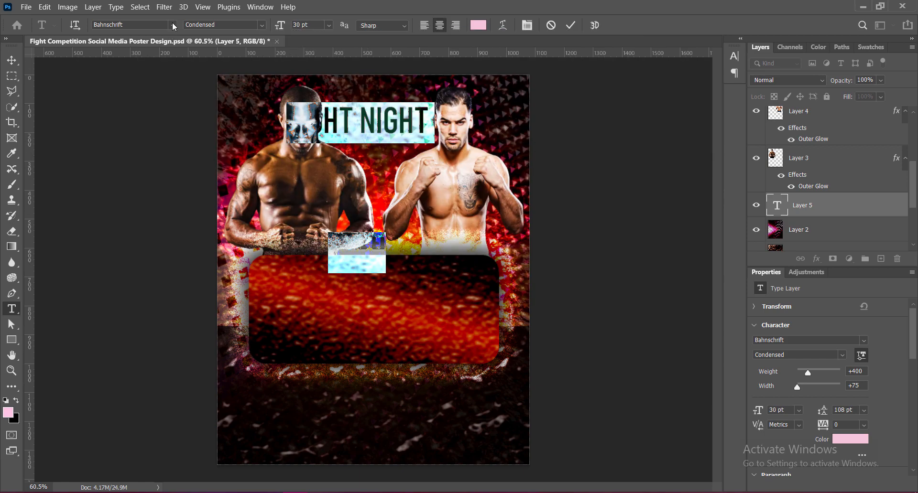
Step: Set the headline's leading to 36 pt, after trying 18 pt
{"action": "left_click", "coordinate": [734, 56]}
{"action": "left_click", "coordinate": [714, 81]}
{"action": "left_click", "coordinate": [703, 183]}
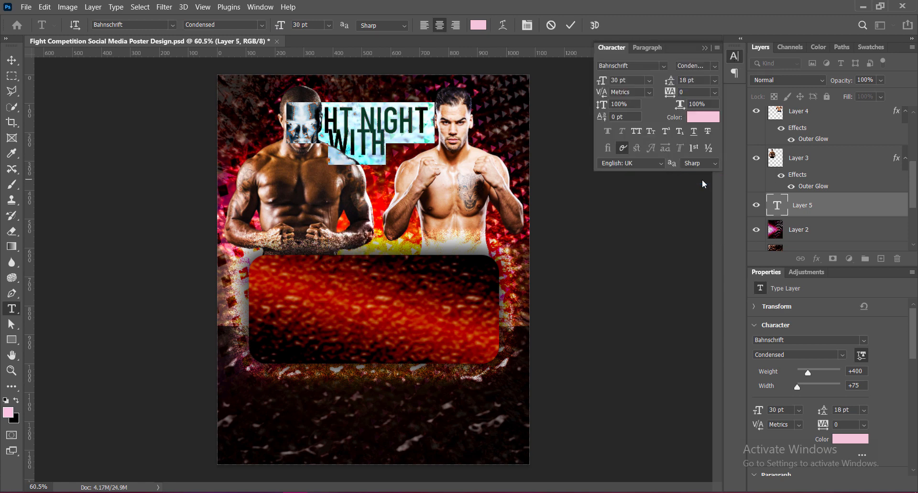
{"action": "left_click", "coordinate": [714, 80]}
{"action": "left_click", "coordinate": [697, 210]}
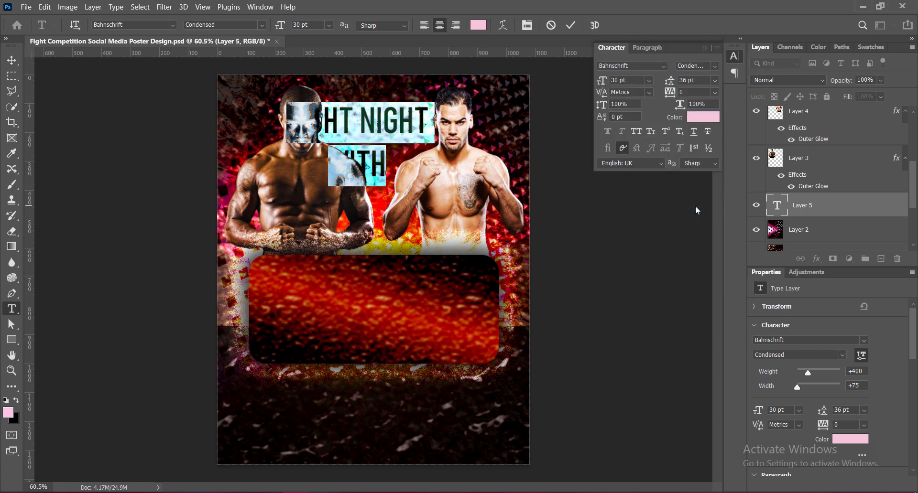
Step: Preview fonts for the headline text and choose Eras Bold ITC
{"action": "left_click", "coordinate": [172, 25]}
{"action": "scroll", "coordinate": [265, 258], "scroll_direction": "down", "scroll_amount": 5}
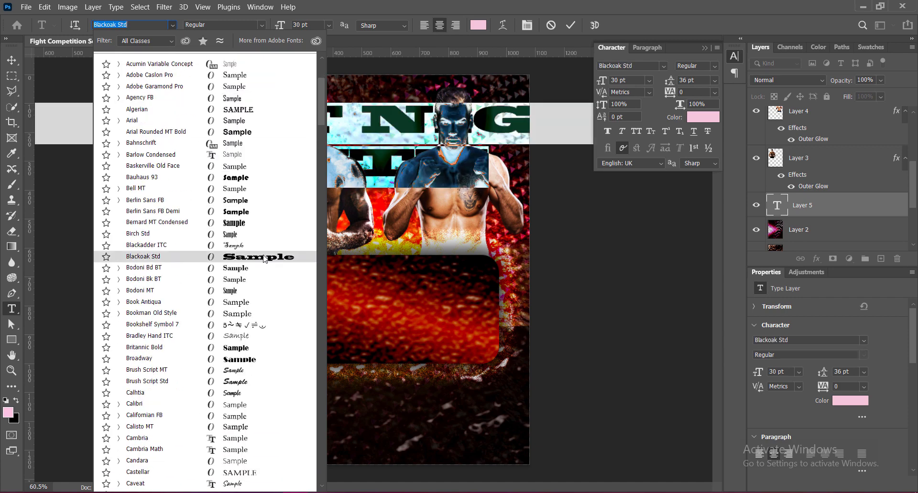
{"action": "scroll", "coordinate": [268, 292], "scroll_direction": "down", "scroll_amount": 9}
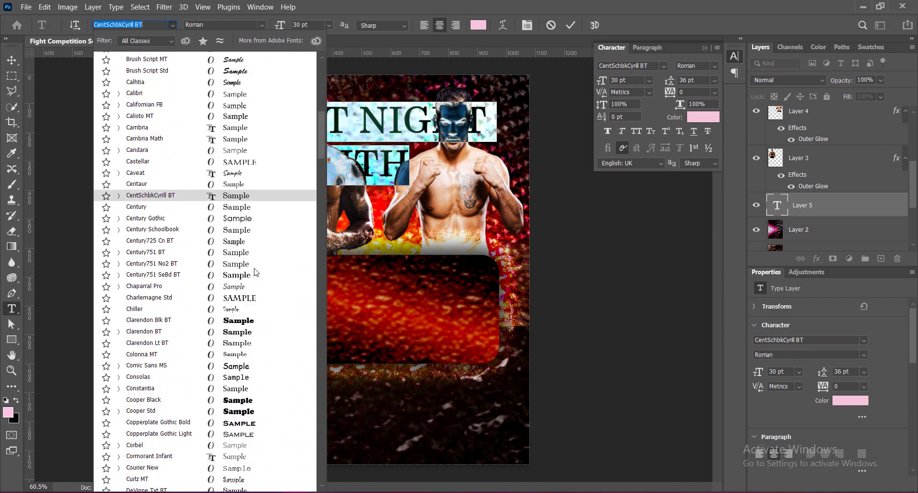
{"action": "scroll", "coordinate": [240, 414], "scroll_direction": "down", "scroll_amount": 6}
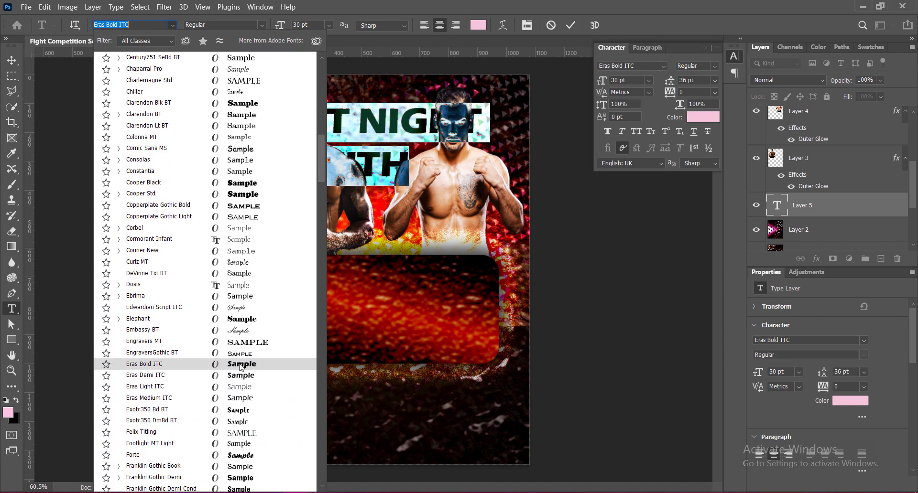
{"action": "scroll", "coordinate": [241, 366], "scroll_direction": "down", "scroll_amount": 3}
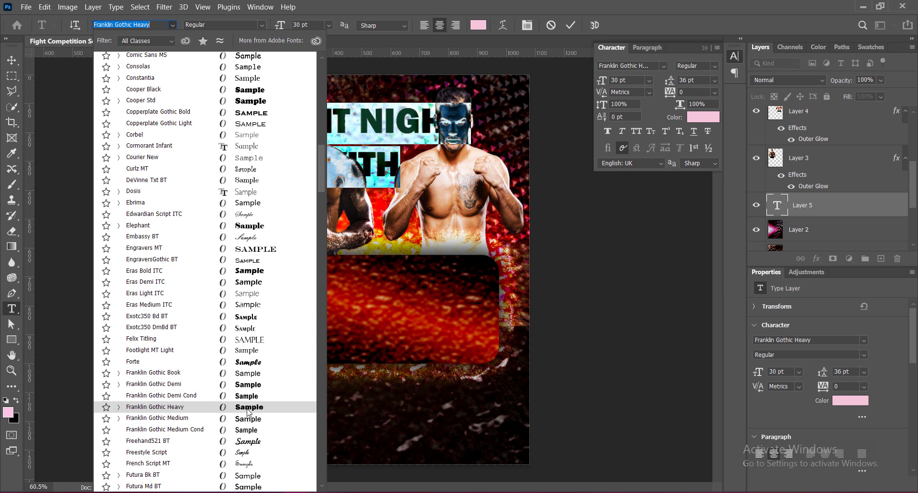
{"action": "left_click", "coordinate": [255, 272]}
Step: Color the headline text golden yellow and commit the text edit
{"action": "left_click", "coordinate": [702, 117]}
{"action": "left_click", "coordinate": [674, 354]}
{"action": "left_click_drag", "start_coordinate": [674, 354], "coordinate": [674, 353]}
{"action": "left_click", "coordinate": [778, 213]}
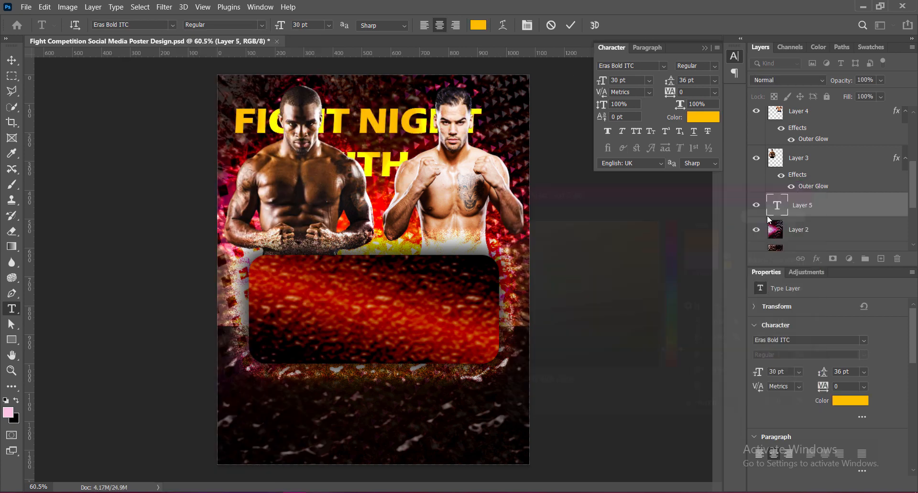
{"action": "key", "text": "ctrl+Return"}
{"action": "left_click", "coordinate": [705, 48]}
Step: Move the headline slightly up and to the right behind the fighters' heads and save the document
{"action": "key", "text": "v"}
{"action": "left_click_drag", "start_coordinate": [378, 129], "coordinate": [393, 119]}
{"action": "key", "text": "ctrl+s"}
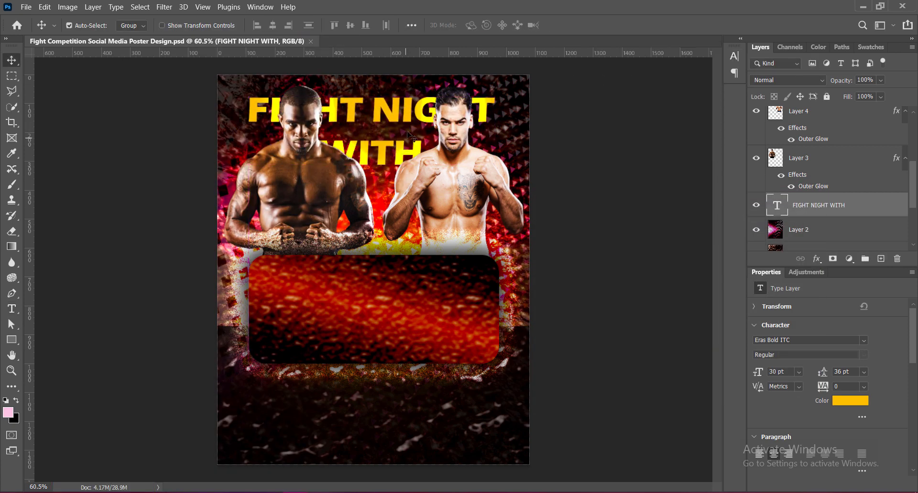
Step: Enlarge only the "FIGHT NIGHT" line until it nearly spans the poster's width
{"action": "key", "text": "t"}
{"action": "triple_click", "coordinate": [390, 114]}
{"action": "left_click", "coordinate": [328, 26]}
{"action": "left_click", "coordinate": [311, 151]}
{"action": "left_click", "coordinate": [570, 25]}
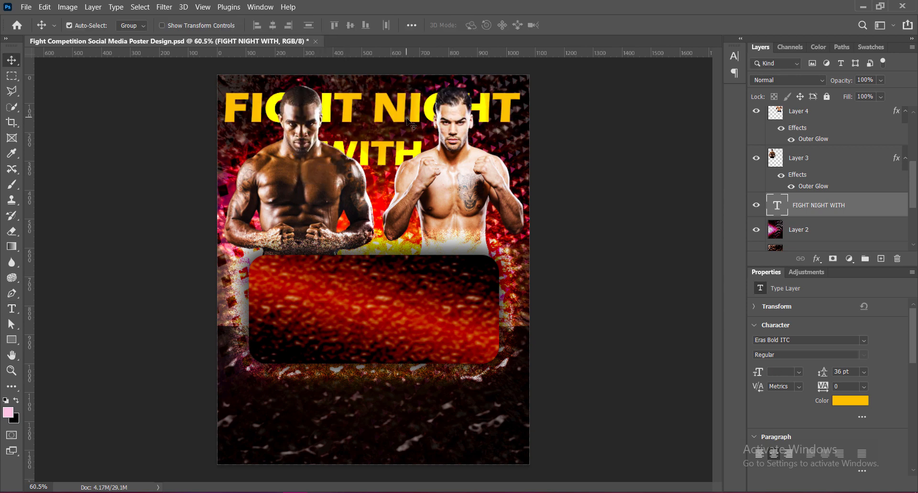
Step: Shift the headline slightly to the right so it sits centered across the upper part of the poster
{"action": "key", "text": "ctrl+t"}
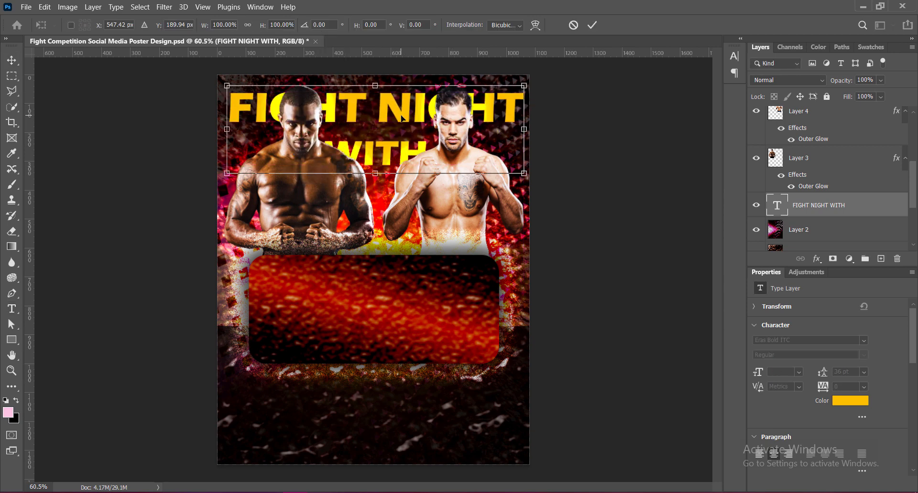
{"action": "left_click_drag", "start_coordinate": [405, 122], "coordinate": [403, 120]}
{"action": "key", "text": "Return"}
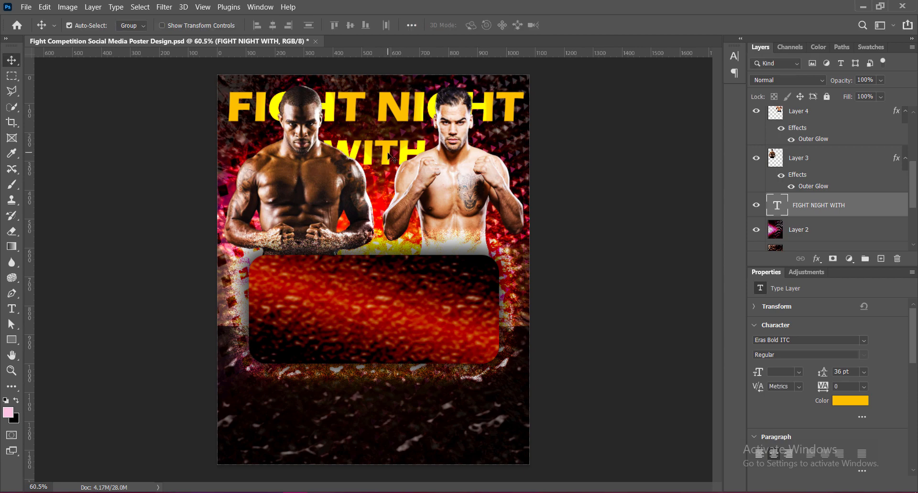
Step: Set the word "WITH" in the headline to Franklin Gothic Demi Cond at 24 pt
{"action": "key", "text": "t"}
{"action": "double_click", "coordinate": [390, 154]}
{"action": "left_click", "coordinate": [172, 25]}
{"action": "scroll", "coordinate": [230, 342], "scroll_direction": "down", "scroll_amount": 10}
{"action": "scroll", "coordinate": [229, 342], "scroll_direction": "down", "scroll_amount": 5}
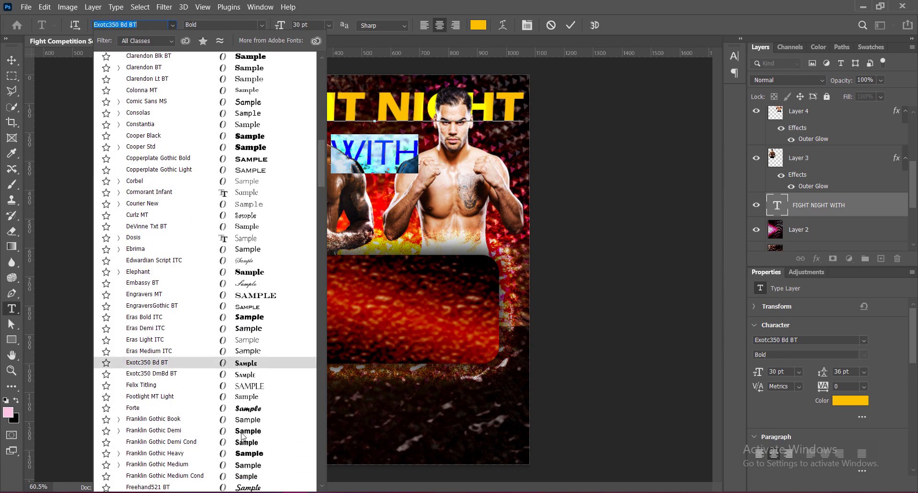
{"action": "left_click", "coordinate": [143, 311]}
{"action": "left_click", "coordinate": [328, 25]}
{"action": "left_click", "coordinate": [310, 133]}
Step: Set the leading of "WITH" to 24 pt and its tracking to 100, and commit the text edit
{"action": "left_click", "coordinate": [734, 56]}
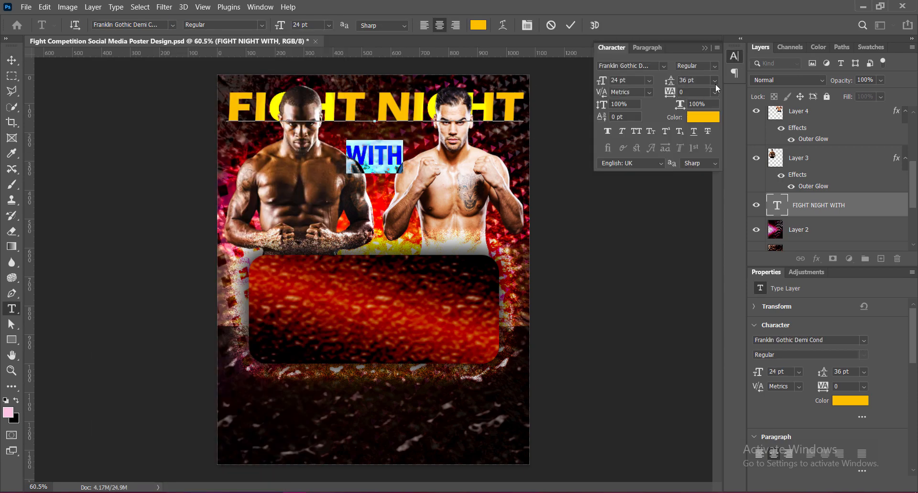
{"action": "left_click", "coordinate": [714, 92]}
{"action": "left_click", "coordinate": [693, 225]}
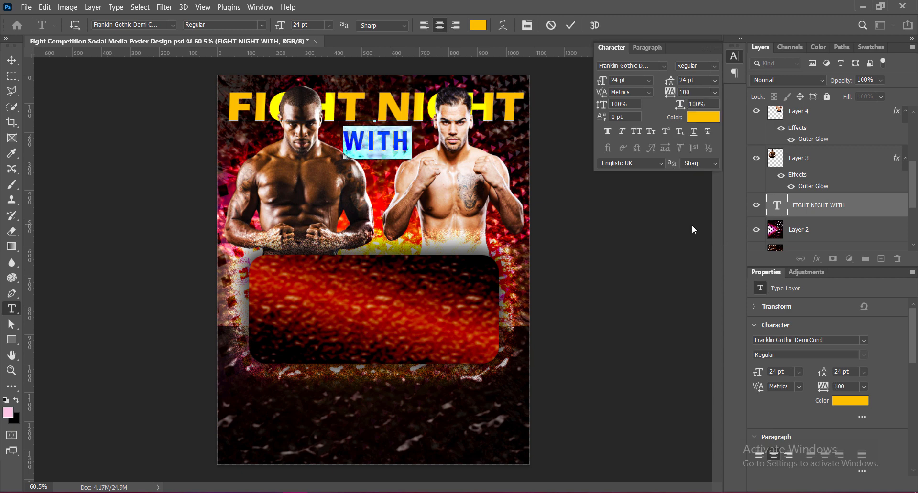
{"action": "left_click", "coordinate": [705, 48]}
{"action": "key", "text": "ctrl+Return"}
Step: Move the headline slightly so it is centered horizontally on the poster
{"action": "key", "text": "v"}
{"action": "key", "text": "ctrl+t"}
{"action": "left_click_drag", "start_coordinate": [406, 121], "coordinate": [403, 119]}
{"action": "left_click", "coordinate": [699, 246]}
{"action": "key", "text": "ctrl+t"}
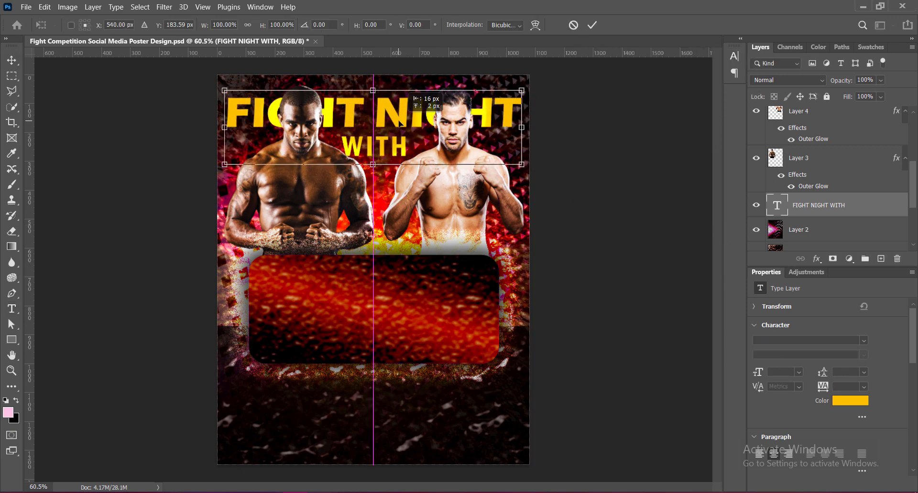
{"action": "left_click", "coordinate": [593, 28]}
Step: Nudge the headline slightly upward behind the fighters
{"action": "key", "text": "Up"}
{"action": "key", "text": "Up"}
{"action": "key", "text": "Up"}
{"action": "key", "text": "Up"}
{"action": "key", "text": "Up"}
{"action": "key", "text": "Up"}
{"action": "key", "text": "Up"}
{"action": "key", "text": "Up"}
{"action": "key", "text": "Up"}
{"action": "key", "text": "Up"}
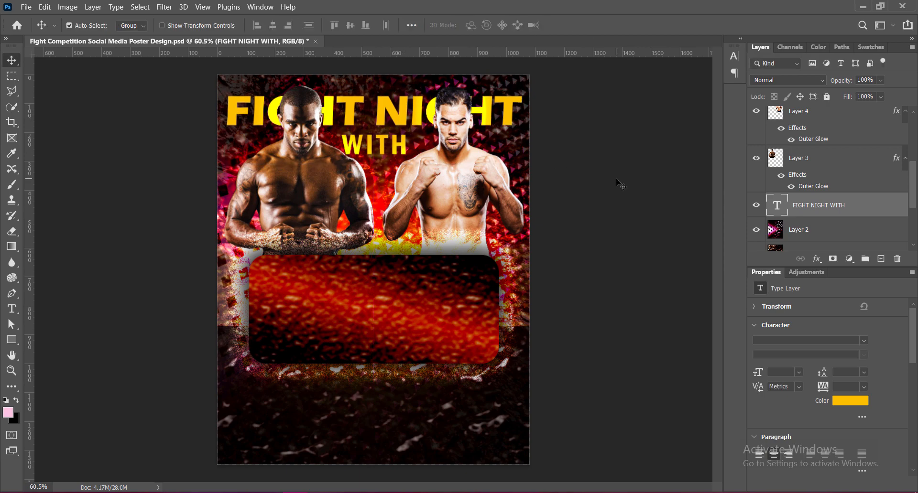
Step: Apply a reflected Gradient Overlay to the headline and recolor the gradient's first stop golden orange
{"action": "double_click", "coordinate": [777, 209]}
{"action": "left_click_drag", "start_coordinate": [627, 71], "coordinate": [737, 58]}
{"action": "left_click", "coordinate": [586, 239]}
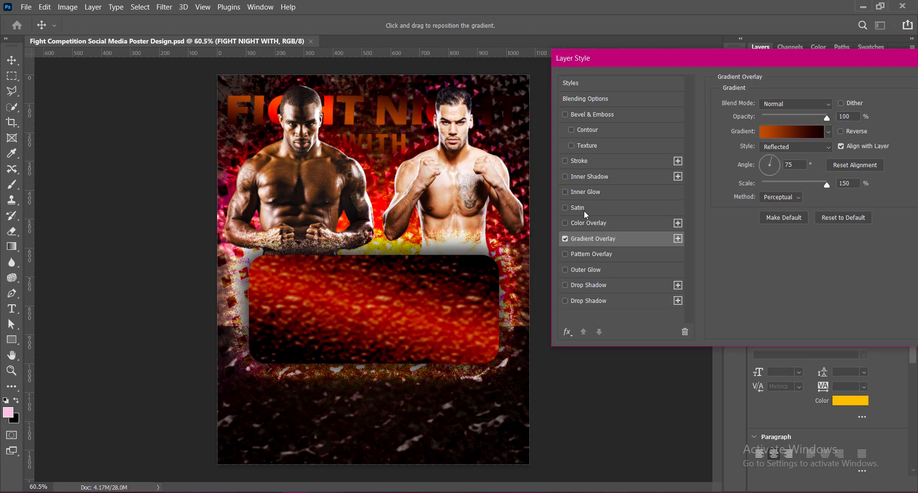
{"action": "left_click", "coordinate": [789, 134]}
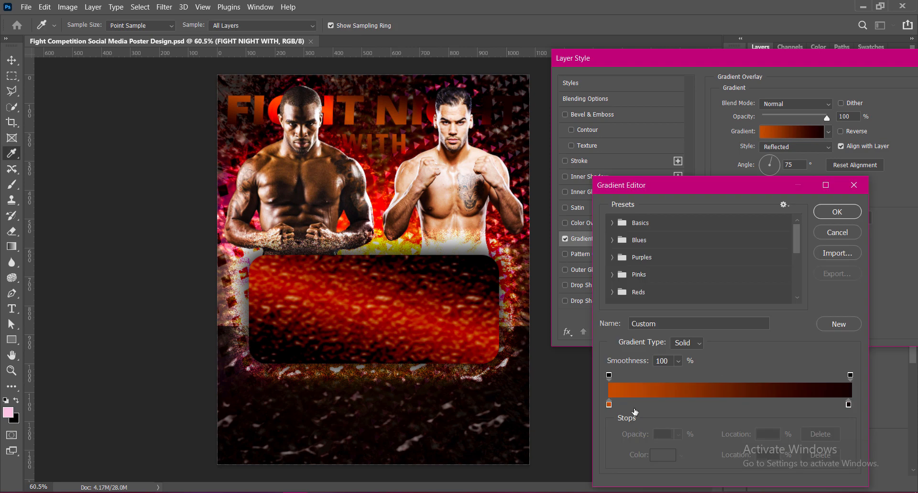
{"action": "double_click", "coordinate": [610, 404]}
{"action": "left_click_drag", "start_coordinate": [606, 251], "coordinate": [583, 244]}
{"action": "left_click_drag", "start_coordinate": [673, 360], "coordinate": [672, 355]}
{"action": "left_click_drag", "start_coordinate": [622, 251], "coordinate": [661, 218]}
{"action": "left_click", "coordinate": [673, 355]}
{"action": "left_click", "coordinate": [779, 213]}
Step: Recolor the end stop of the headline's gradient dark red and accept the gradient
{"action": "double_click", "coordinate": [849, 405]}
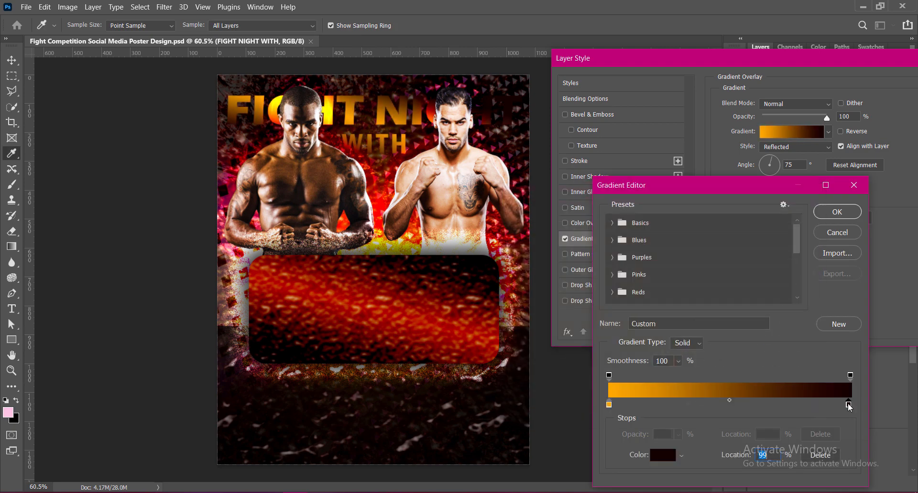
{"action": "left_click", "coordinate": [659, 219]}
{"action": "left_click_drag", "start_coordinate": [599, 230], "coordinate": [658, 330]}
{"action": "left_click", "coordinate": [673, 360]}
{"action": "left_click", "coordinate": [674, 363]}
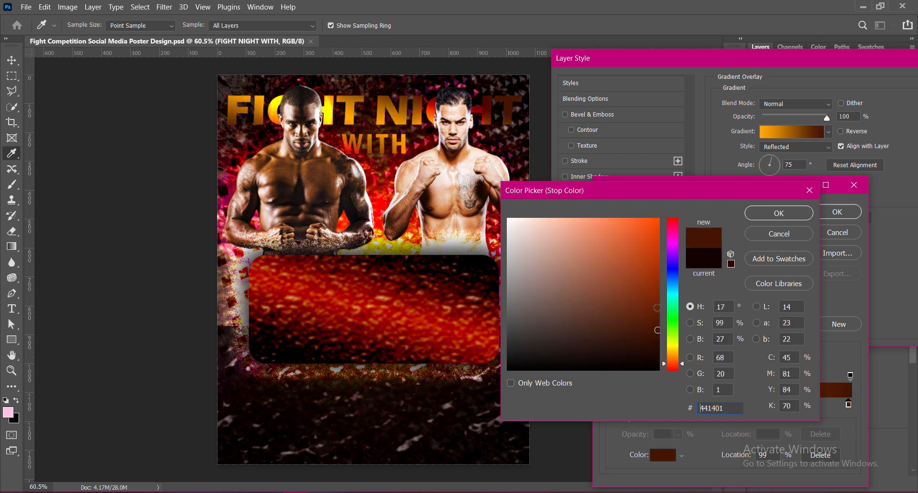
{"action": "left_click", "coordinate": [657, 308]}
{"action": "left_click_drag", "start_coordinate": [676, 365], "coordinate": [684, 380]}
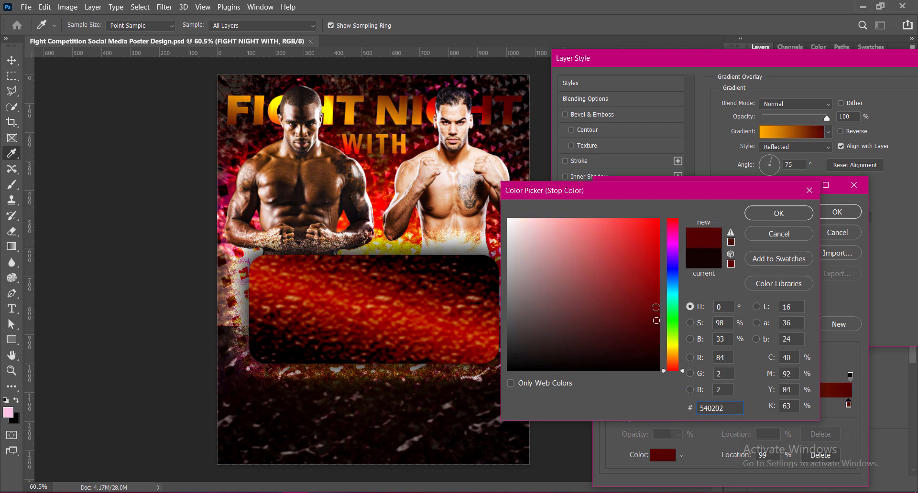
{"action": "left_click", "coordinate": [779, 213]}
{"action": "left_click", "coordinate": [837, 212]}
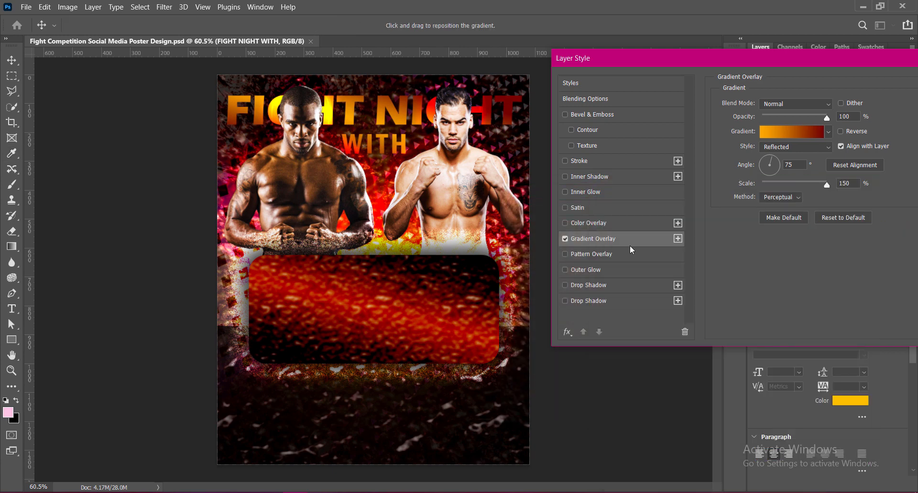
Step: Add a white Hard Mix Drop Shadow to the headline with 27% spread, 15 px size and 21% noise
{"action": "left_click", "coordinate": [564, 300]}
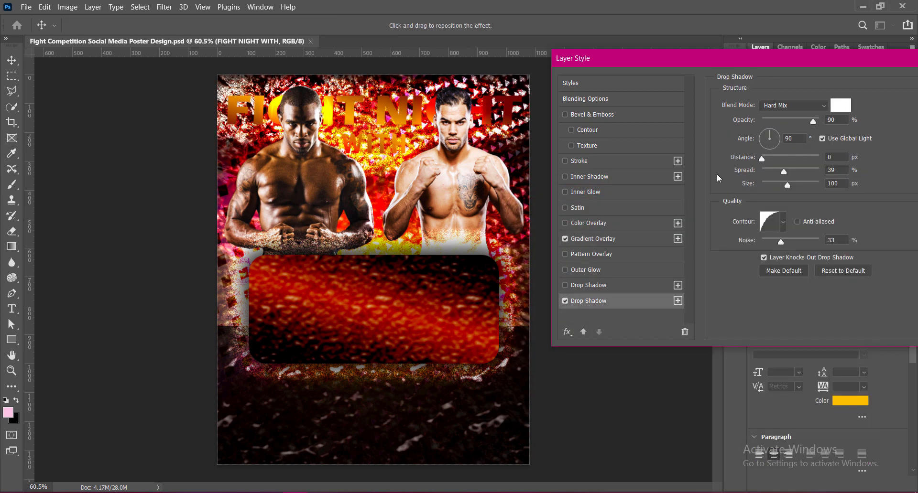
{"action": "left_click_drag", "start_coordinate": [771, 186], "coordinate": [768, 186]}
{"action": "left_click_drag", "start_coordinate": [780, 243], "coordinate": [773, 246]}
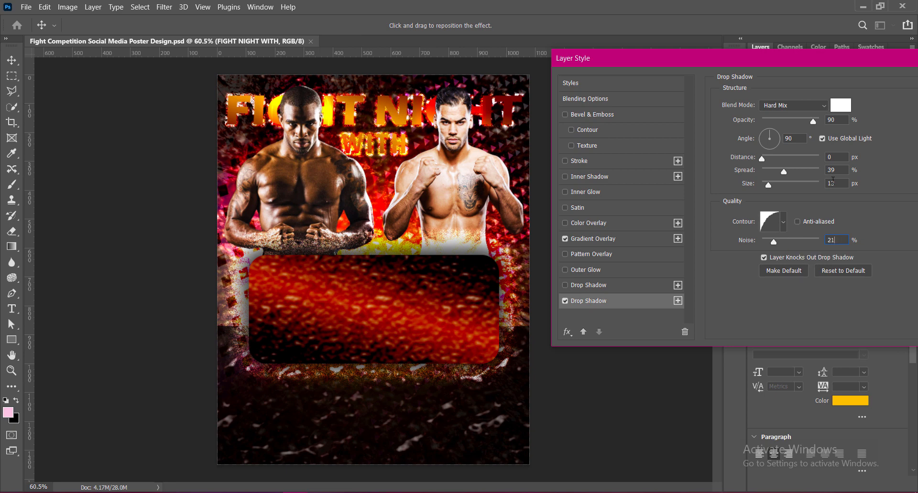
{"action": "key", "text": "Up"}
{"action": "key", "text": "Up"}
{"action": "type", "text": "2"}
Step: Compare several contour presets for the headline's white drop shadow and apply a different one
{"action": "left_click", "coordinate": [784, 224]}
{"action": "left_click", "coordinate": [691, 267]}
{"action": "left_click", "coordinate": [710, 267]}
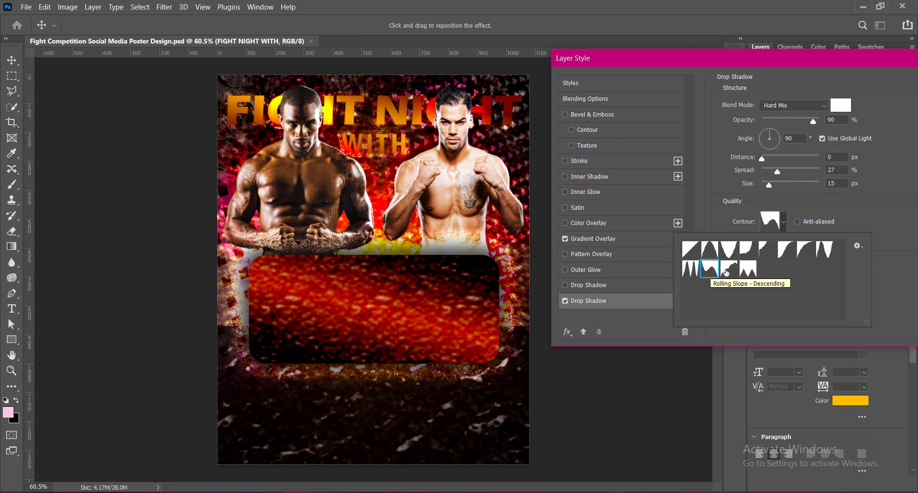
{"action": "left_click", "coordinate": [728, 267]}
{"action": "left_click", "coordinate": [747, 268]}
{"action": "left_click", "coordinate": [747, 251]}
{"action": "left_click", "coordinate": [766, 250]}
{"action": "left_click", "coordinate": [785, 250]}
{"action": "left_click", "coordinate": [805, 250]}
{"action": "left_click", "coordinate": [825, 250]}
{"action": "left_click", "coordinate": [894, 227]}
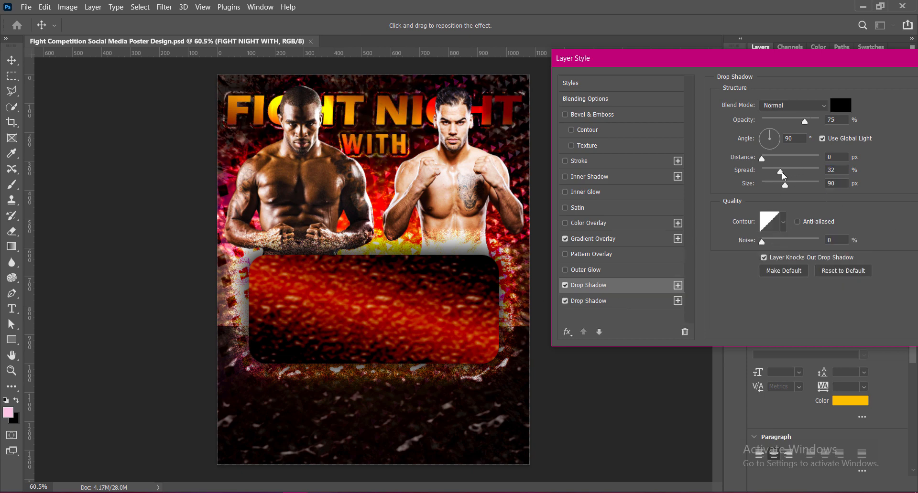
Step: Add a second, black Drop Shadow to the headline with 18 px distance, 24% spread and 21 px size
{"action": "mouse_move", "coordinate": [782, 172]}
{"action": "left_mouse_down"}
{"action": "mouse_move", "coordinate": [765, 184]}
{"action": "mouse_move", "coordinate": [774, 159]}
{"action": "left_mouse_up"}
{"action": "left_click_drag", "start_coordinate": [798, 65], "coordinate": [699, 63]}
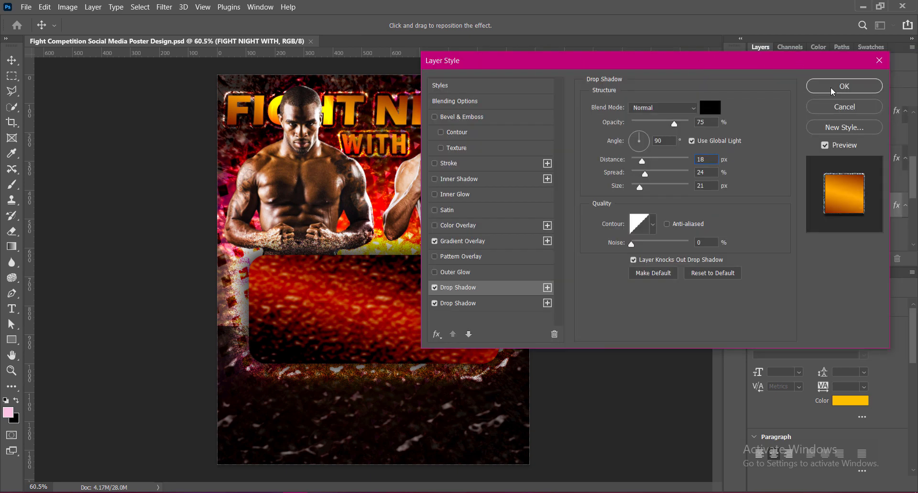
{"action": "left_click_drag", "start_coordinate": [765, 61], "coordinate": [857, 60]}
Step: Enable Bevel & Emboss with Texture on the headline and choose a grainy gray-white pattern
{"action": "left_click", "coordinate": [534, 148]}
{"action": "left_click", "coordinate": [552, 149]}
{"action": "left_click", "coordinate": [748, 120]}
{"action": "left_click", "coordinate": [680, 207]}
{"action": "left_click", "coordinate": [699, 207]}
{"action": "left_click", "coordinate": [853, 187]}
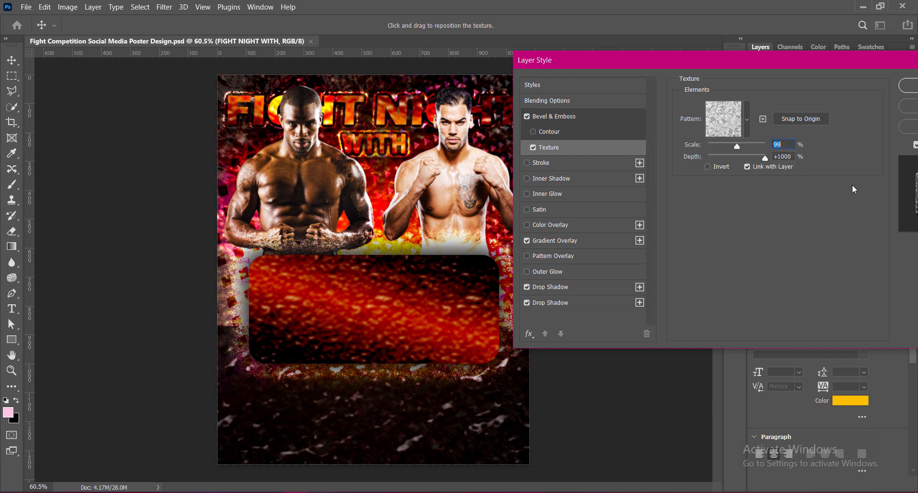
Step: Set the headline's texture scale to 33% and adjust the texture depth and bevel softening
{"action": "mouse_move", "coordinate": [738, 147]}
{"action": "left_mouse_down"}
{"action": "mouse_move", "coordinate": [717, 147]}
{"action": "mouse_move", "coordinate": [738, 158]}
{"action": "left_mouse_up"}
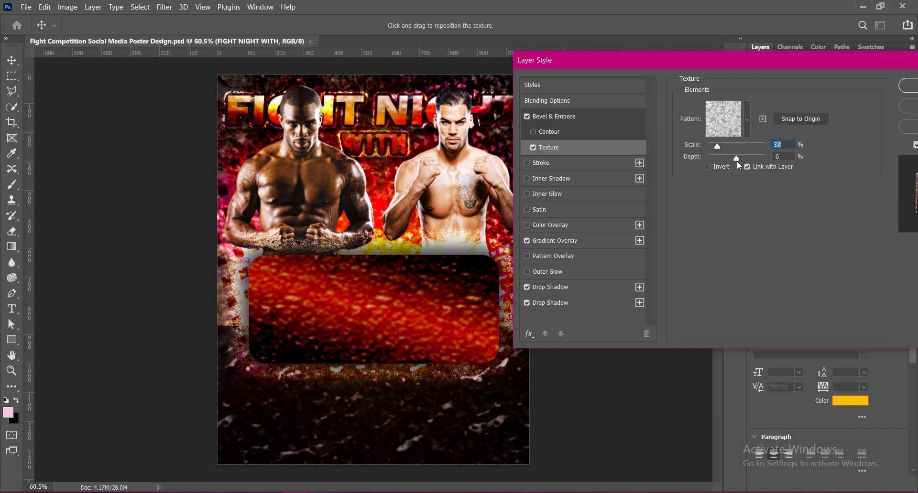
{"action": "left_click", "coordinate": [776, 157]}
{"action": "key", "text": "Up"}
{"action": "key", "text": "Up"}
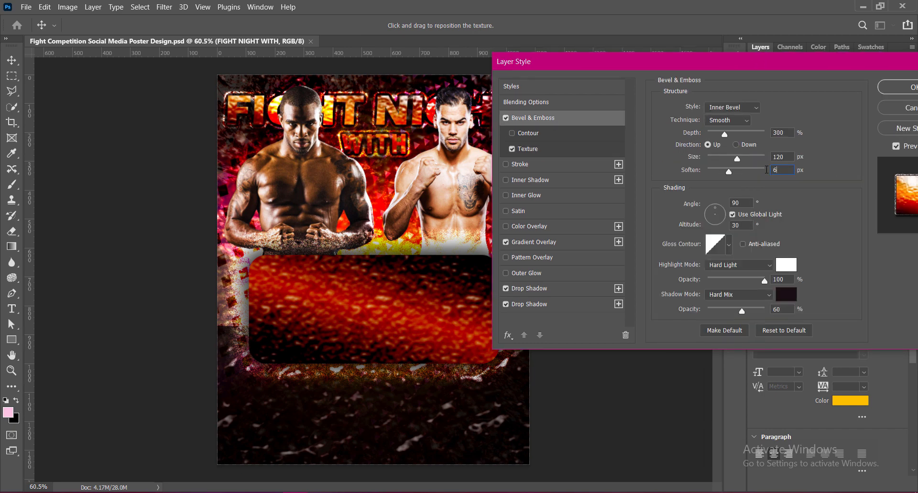
Step: Set the headline's bevel direction to Down, size to 150 px and shadow opacity to 33%, and apply the styles
{"action": "left_click", "coordinate": [735, 144]}
{"action": "left_click_drag", "start_coordinate": [782, 66], "coordinate": [770, 67]}
{"action": "left_click_drag", "start_coordinate": [724, 159], "coordinate": [730, 161]}
{"action": "left_click_drag", "start_coordinate": [729, 312], "coordinate": [714, 312]}
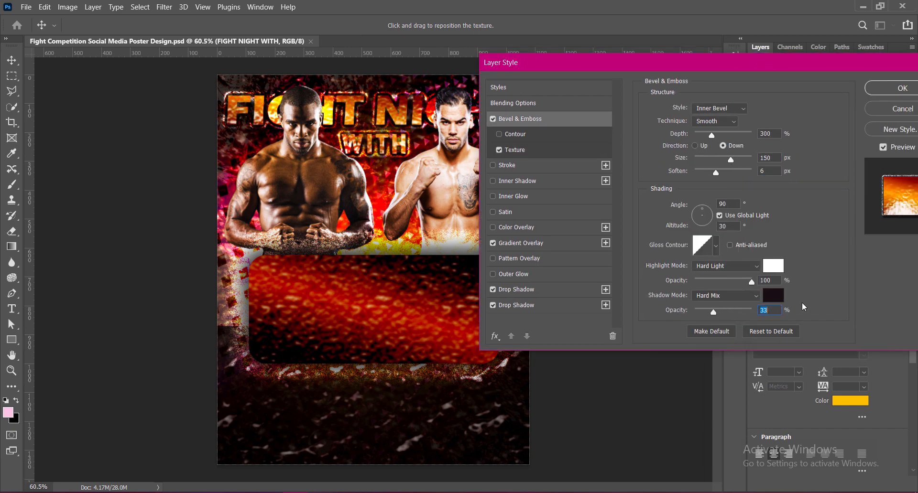
{"action": "left_click", "coordinate": [880, 90]}
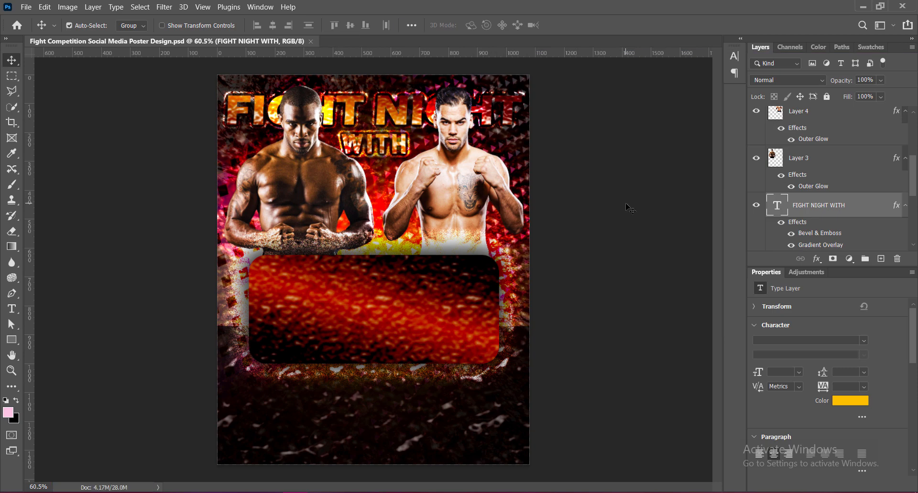
Step: Enlarge the headline slightly and move it a little lower behind the fighters
{"action": "key", "text": "ctrl+t"}
{"action": "left_click_drag", "start_coordinate": [373, 161], "coordinate": [372, 164]}
{"action": "left_click_drag", "start_coordinate": [392, 115], "coordinate": [393, 124]}
{"action": "key", "text": "Return"}
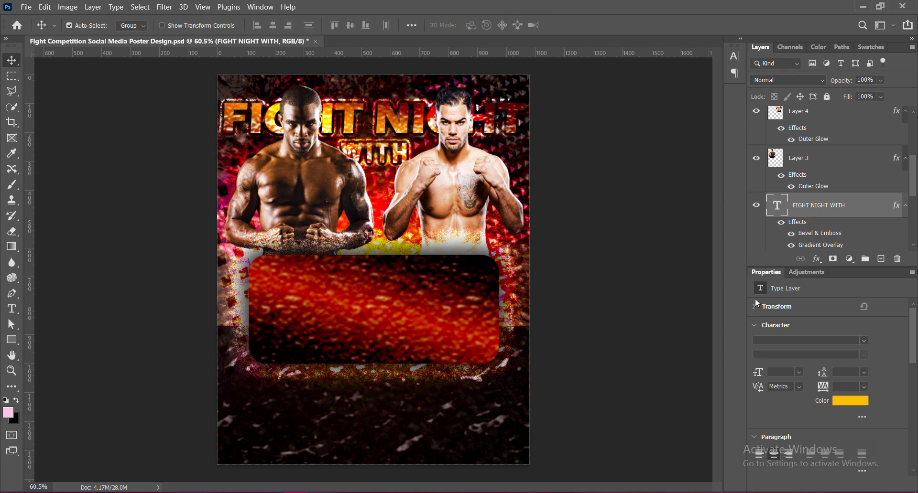
{"action": "left_click", "coordinate": [67, 7]}
{"action": "mouse_move", "coordinate": [177, 34]}
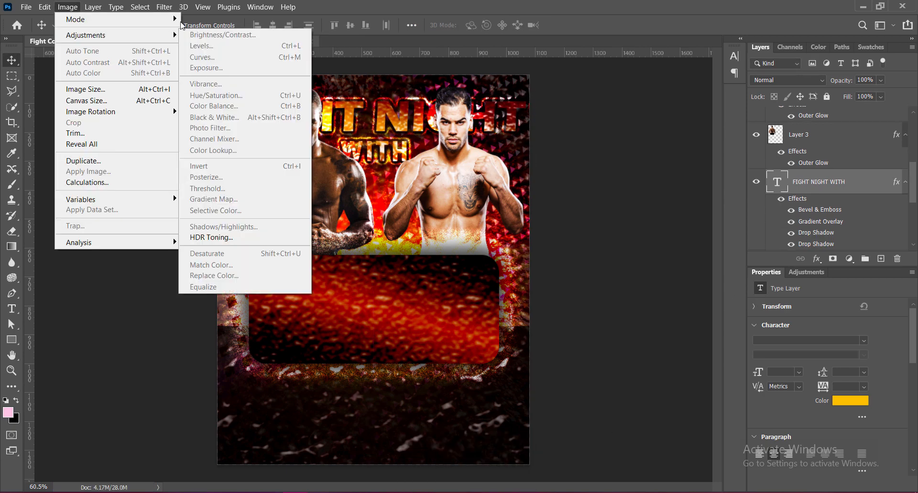
{"action": "left_click", "coordinate": [404, 128]}
{"action": "right_click", "coordinate": [776, 182]}
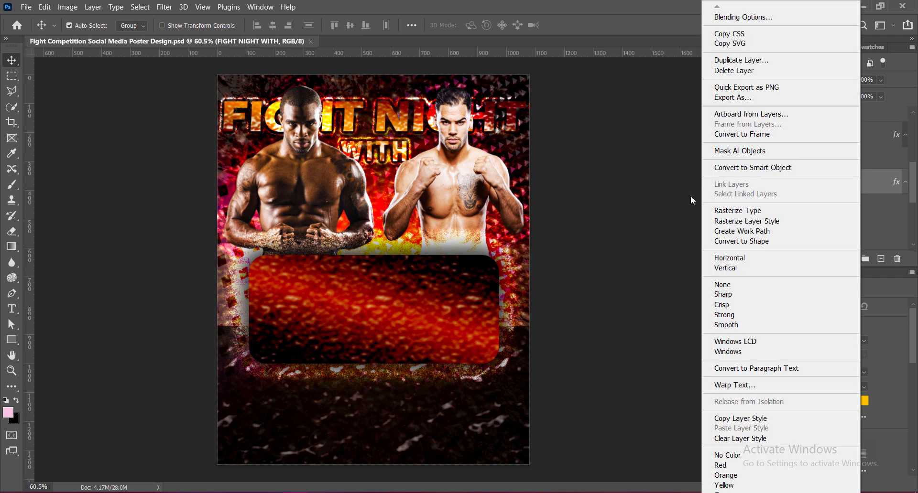
{"action": "left_click", "coordinate": [738, 210]}
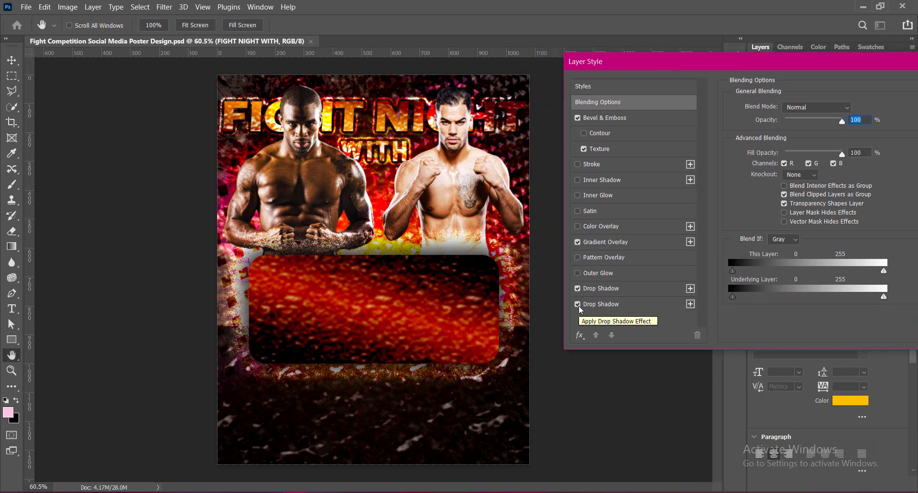
Step: Reverse the headline's Gradient Overlay, set its method to Linear and apply the styles
{"action": "left_click", "coordinate": [595, 304]}
{"action": "left_click_drag", "start_coordinate": [697, 62], "coordinate": [657, 62]}
{"action": "left_click", "coordinate": [589, 243]}
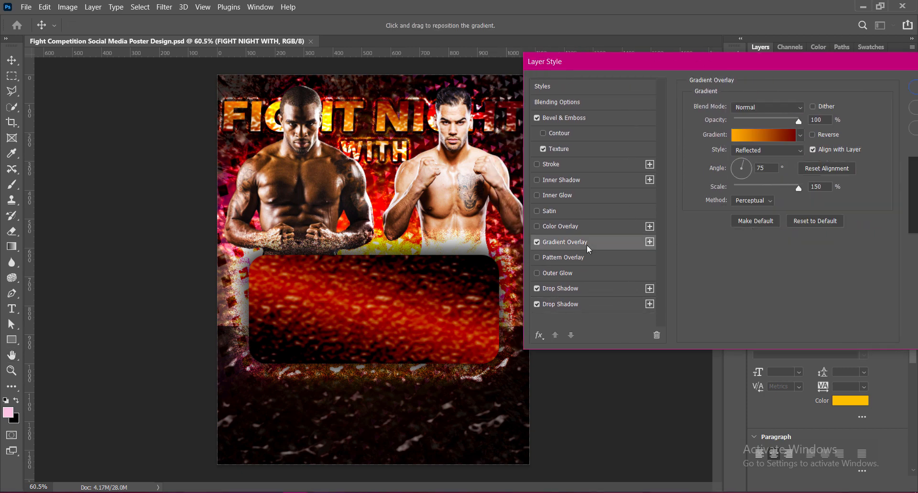
{"action": "left_click", "coordinate": [811, 135]}
{"action": "left_click", "coordinate": [762, 202]}
{"action": "left_click", "coordinate": [753, 220]}
{"action": "left_click_drag", "start_coordinate": [789, 58], "coordinate": [664, 60]}
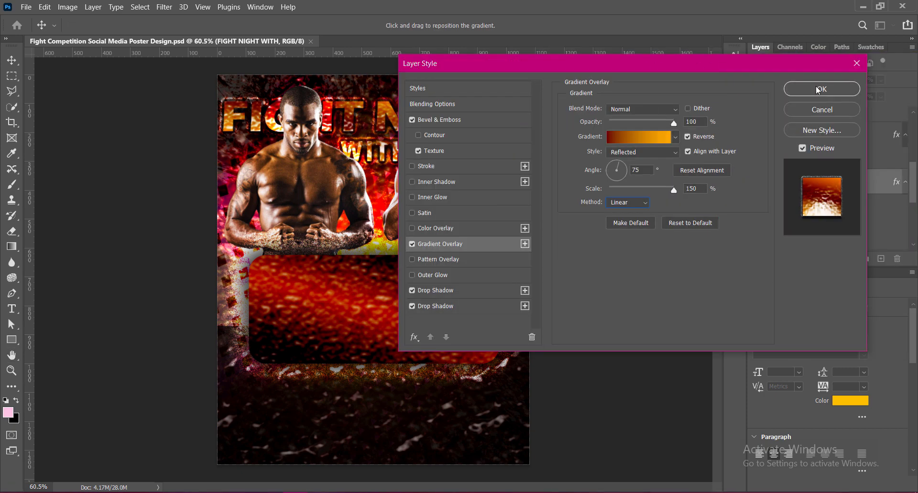
{"action": "left_click", "coordinate": [819, 90]}
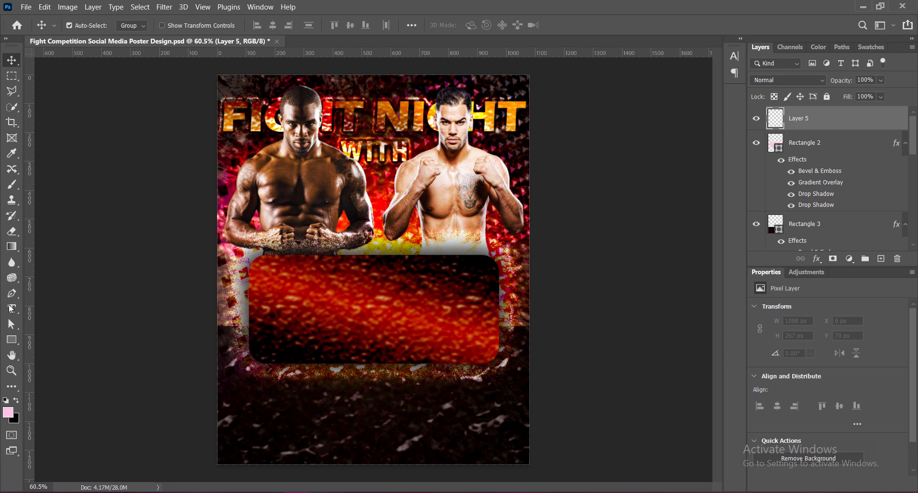
Step: Add the two-line text "MMA" and "WARRIORS" on the new top layer, over the textured rounded rectangle
{"action": "key", "text": "t"}
{"action": "left_click", "coordinate": [244, 285]}
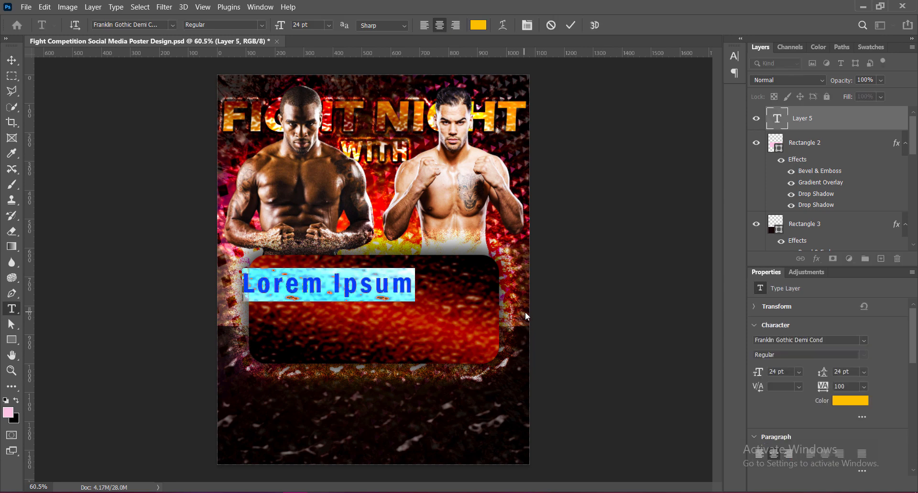
{"action": "type", "text": "MMA"}
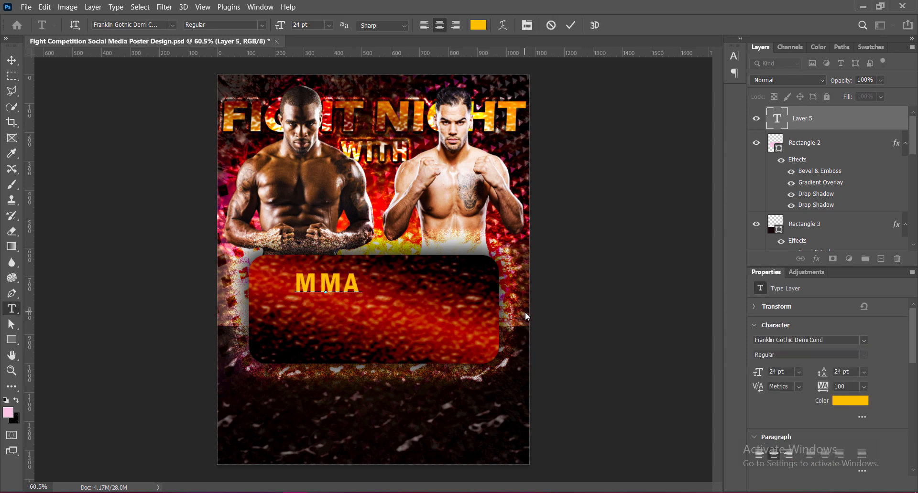
{"action": "key", "text": "Return"}
{"action": "type", "text": "WARRIORS"}
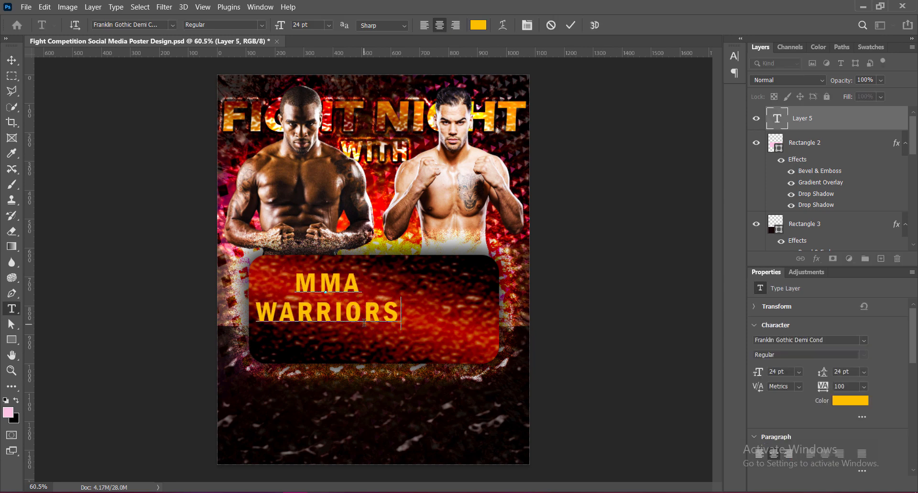
Step: Set the font of the "MMA" line to Eras Bold ITC
{"action": "left_click_drag", "start_coordinate": [293, 282], "coordinate": [363, 284]}
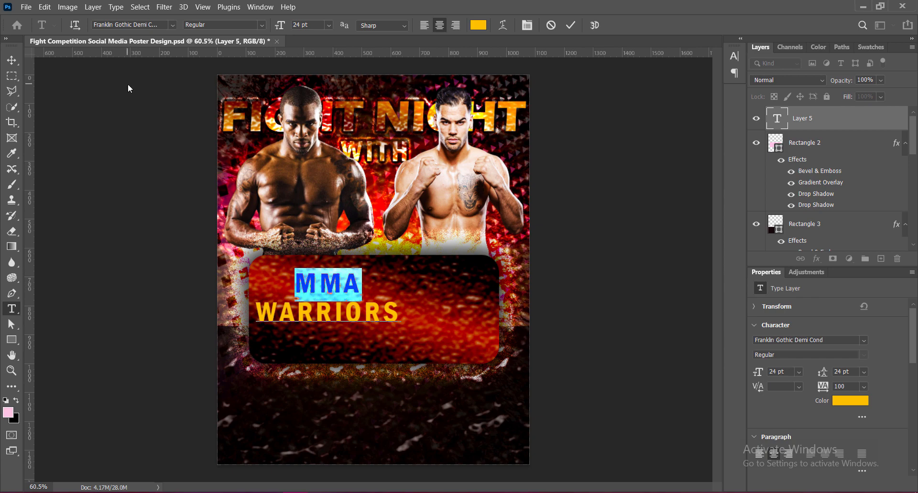
{"action": "left_click", "coordinate": [171, 24]}
{"action": "left_click", "coordinate": [249, 81]}
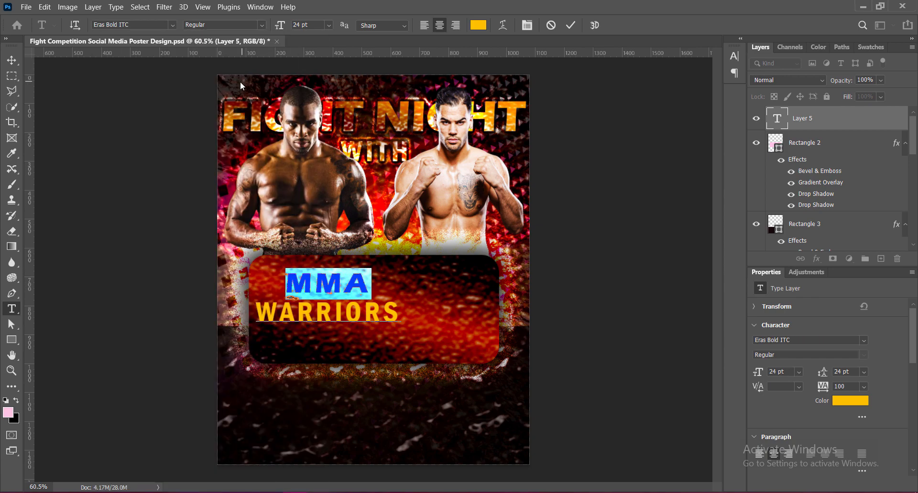
{"action": "left_click", "coordinate": [734, 57]}
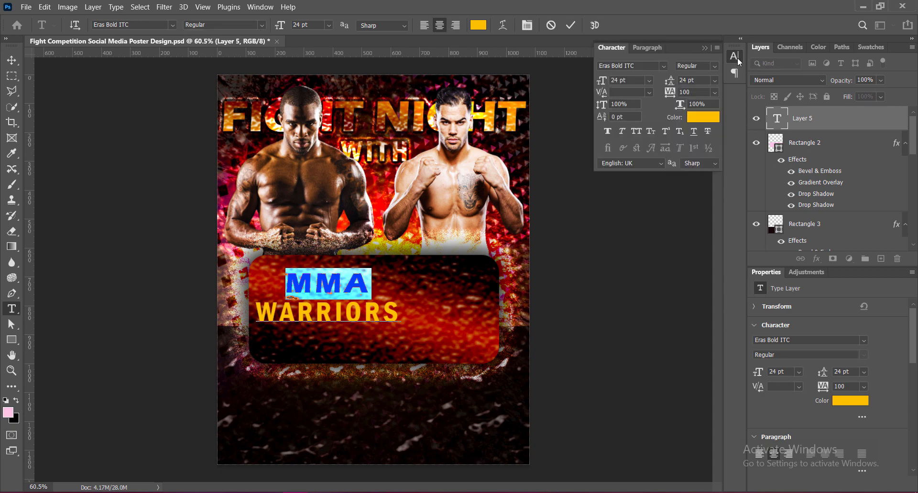
{"action": "left_click", "coordinate": [735, 56]}
Step: Set the "MMA" line's size to 48 pt and move the text block to the middle of the rounded rectangle
{"action": "left_click", "coordinate": [328, 25]}
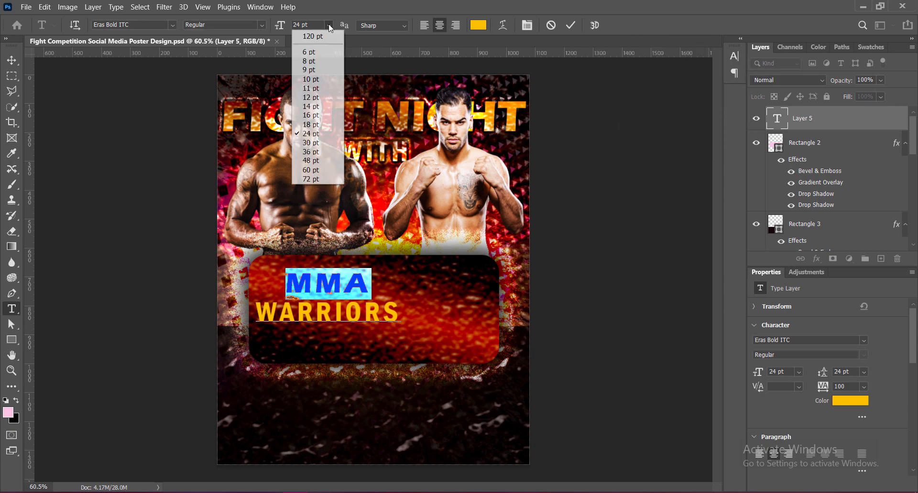
{"action": "left_click", "coordinate": [306, 153]}
{"action": "left_click", "coordinate": [328, 25]}
{"action": "left_click", "coordinate": [305, 160]}
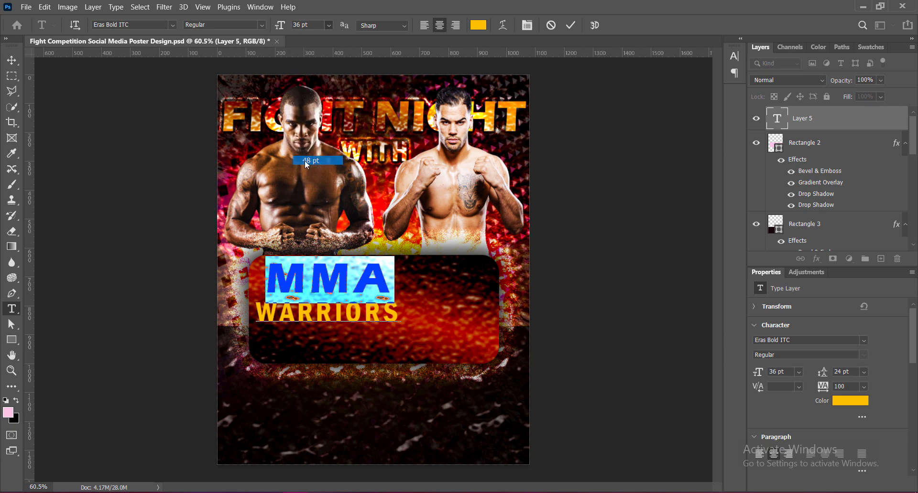
{"action": "left_click", "coordinate": [572, 25]}
{"action": "key", "text": "v"}
{"action": "left_click_drag", "start_coordinate": [374, 276], "coordinate": [419, 298]}
Step: Try a size of 72 pt for the "MMA" line and commit the text
{"action": "double_click", "coordinate": [420, 300]}
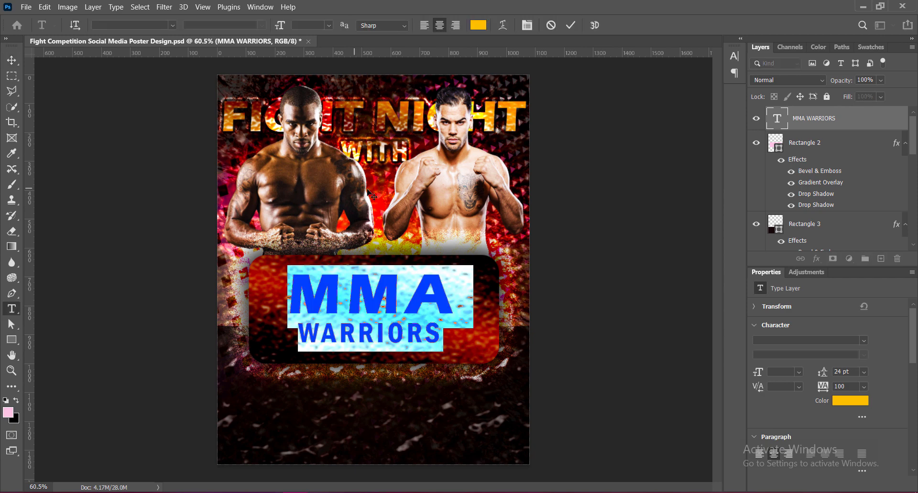
{"action": "left_click_drag", "start_coordinate": [290, 293], "coordinate": [460, 301]}
{"action": "left_click", "coordinate": [328, 25]}
{"action": "left_click", "coordinate": [306, 178]}
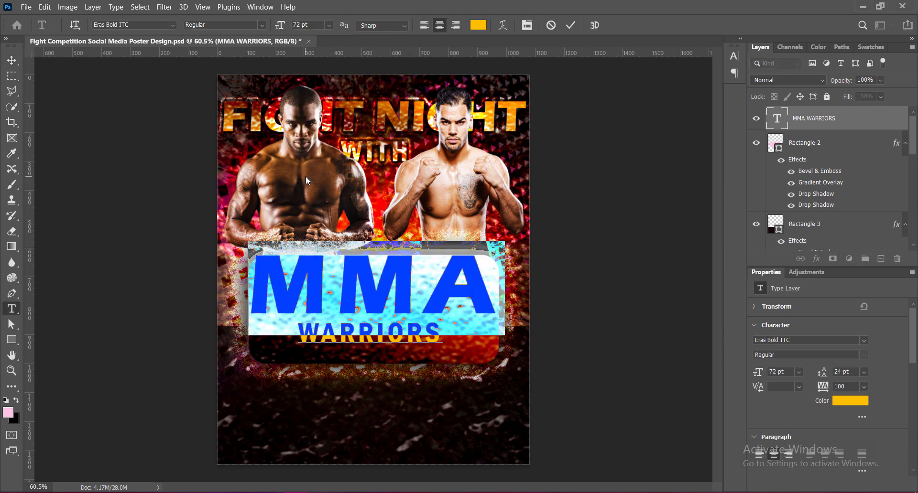
{"action": "left_click", "coordinate": [571, 25]}
{"action": "key", "text": "v"}
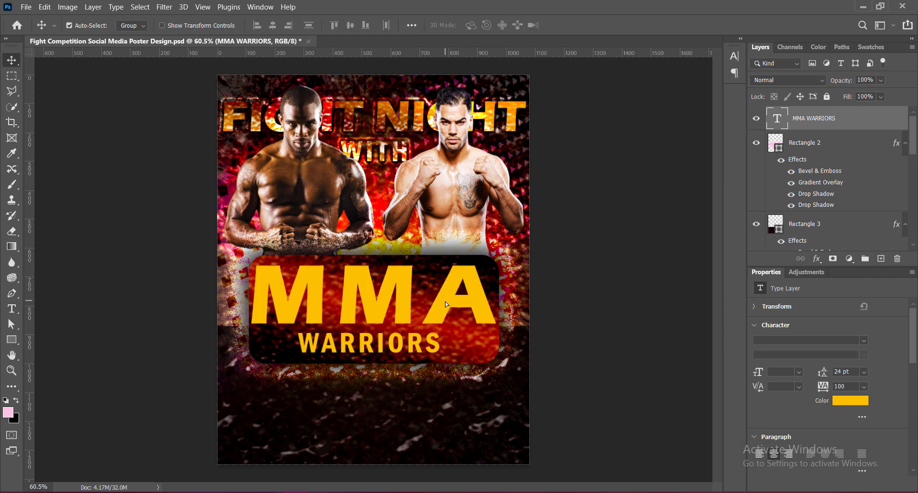
Step: Set the "MMA" line's size to 60 pt and commit the text
{"action": "double_click", "coordinate": [446, 302]}
{"action": "left_click", "coordinate": [328, 25]}
{"action": "left_click", "coordinate": [311, 169]}
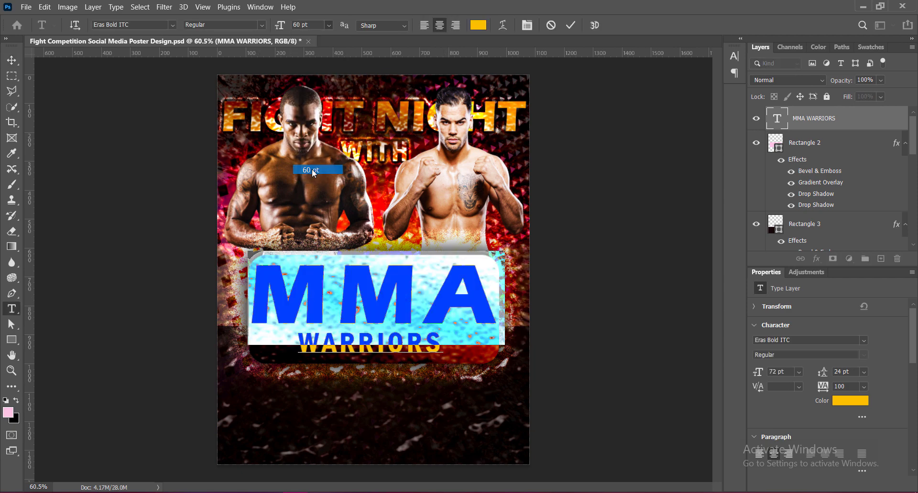
{"action": "left_click", "coordinate": [571, 25]}
{"action": "key", "text": "v"}
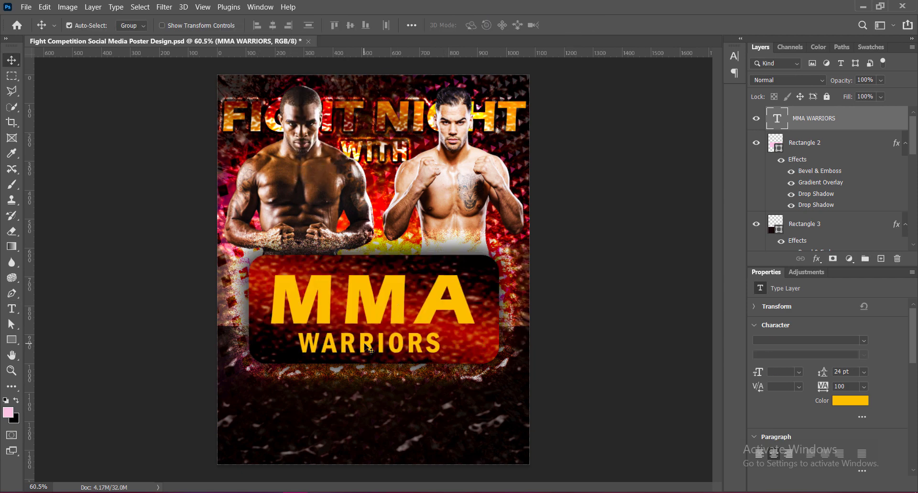
Step: Widen the tracking of the "WARRIORS" line until the word spans about the width of "MMA"
{"action": "double_click", "coordinate": [368, 349]}
{"action": "left_click_drag", "start_coordinate": [298, 343], "coordinate": [443, 343]}
{"action": "left_click", "coordinate": [735, 55]}
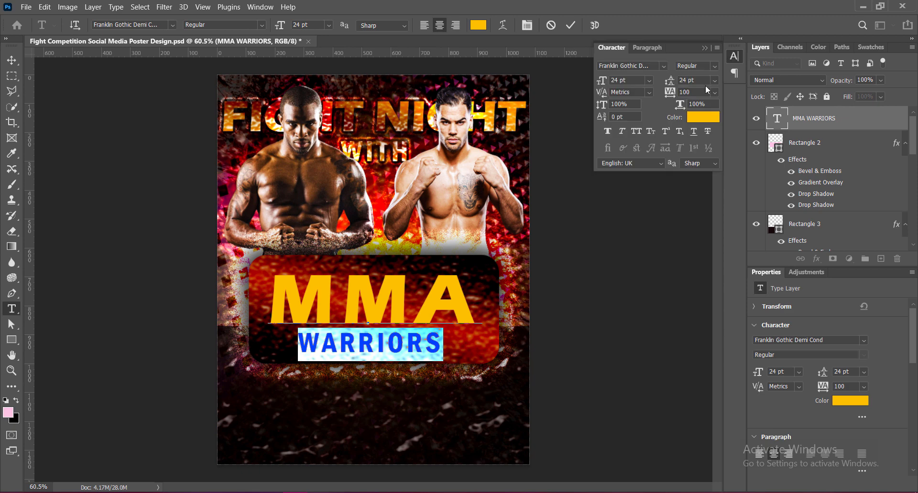
{"action": "left_click", "coordinate": [714, 92]}
{"action": "left_click", "coordinate": [690, 236]}
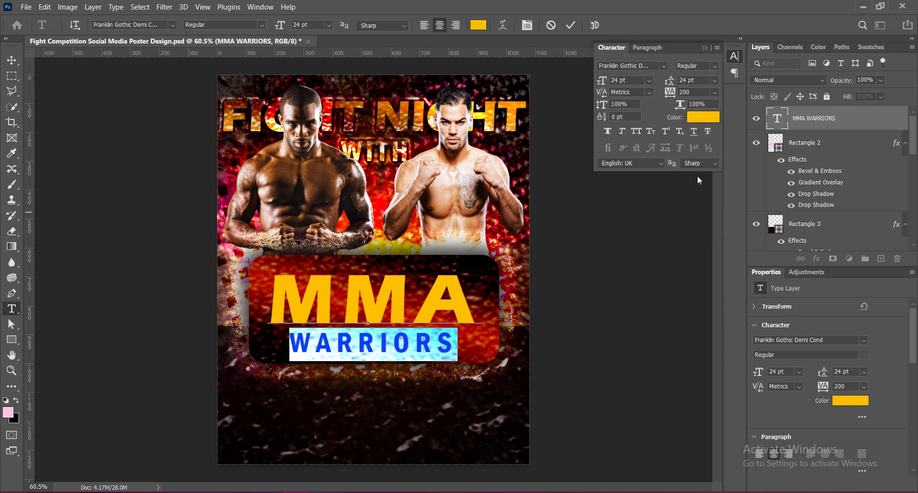
{"action": "left_click_drag", "start_coordinate": [673, 94], "coordinate": [675, 96]}
{"action": "left_click", "coordinate": [570, 25]}
{"action": "key", "text": "v"}
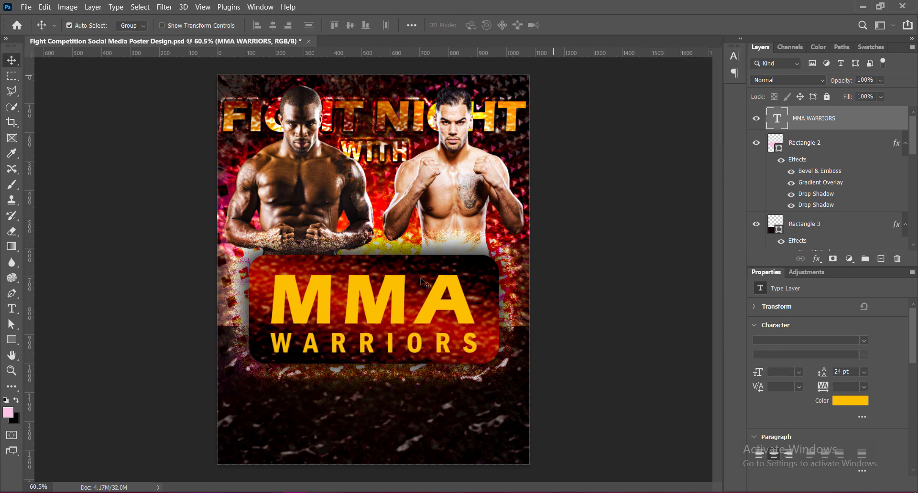
Step: Move the text block slightly up and left within the rounded rectangle and save the document
{"action": "key", "text": "ctrl+t"}
{"action": "left_click_drag", "start_coordinate": [434, 302], "coordinate": [431, 300]}
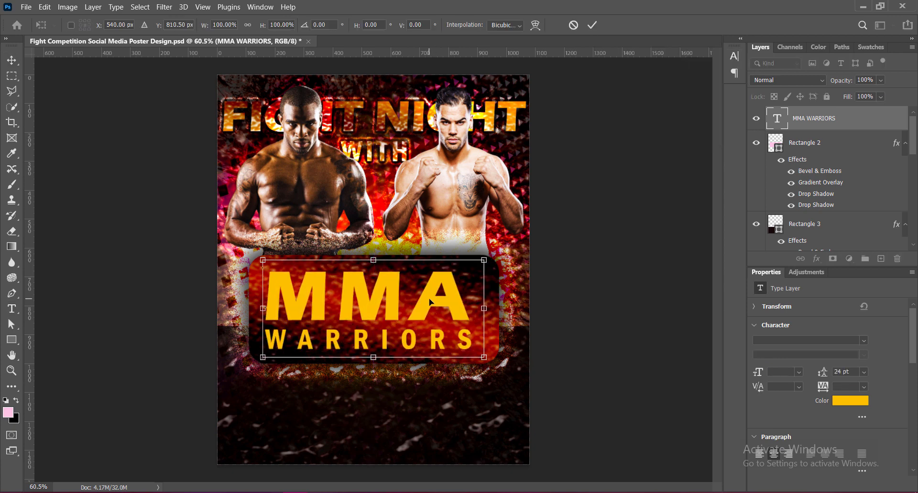
{"action": "key", "text": "Return"}
{"action": "key", "text": "ctrl+s"}
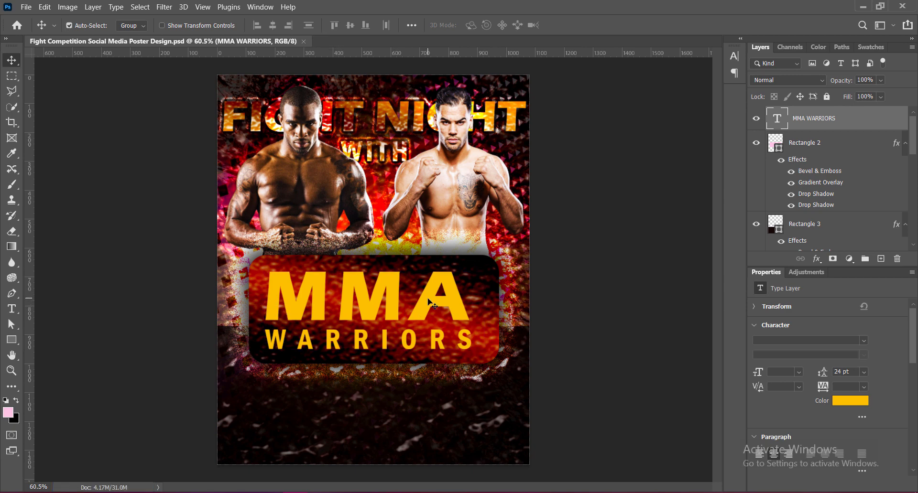
Step: Enlarge the "MMA WARRIORS" text slightly and reposition it inside the rounded rectangle
{"action": "key", "text": "ctrl+t"}
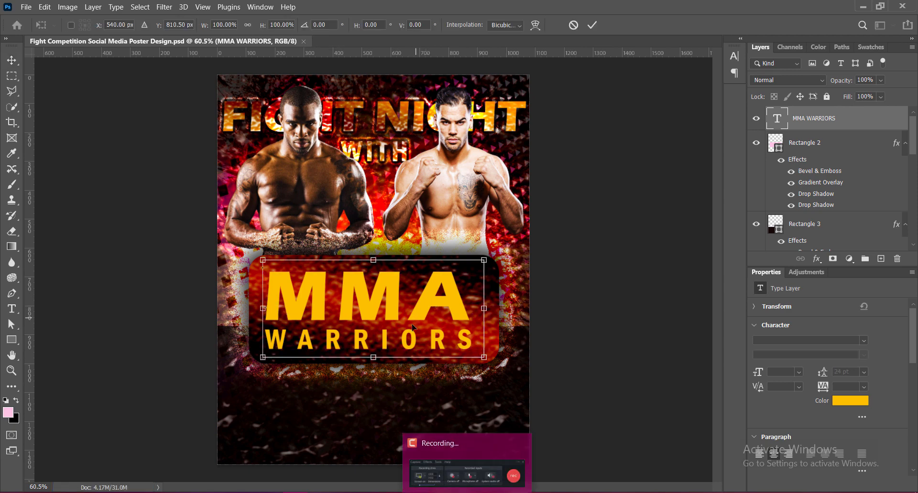
{"action": "left_click_drag", "start_coordinate": [373, 259], "coordinate": [373, 254]}
{"action": "left_click_drag", "start_coordinate": [393, 298], "coordinate": [394, 301]}
{"action": "key", "text": "Return"}
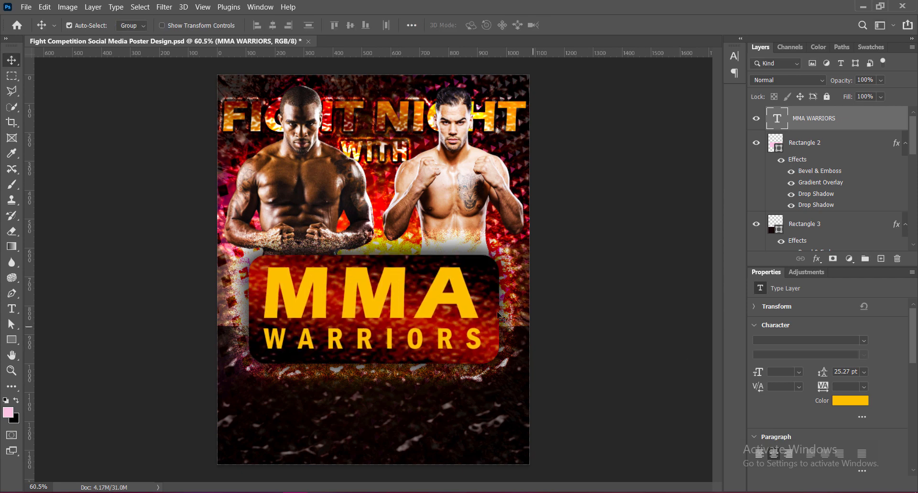
{"action": "double_click", "coordinate": [438, 297]}
{"action": "left_click", "coordinate": [571, 25]}
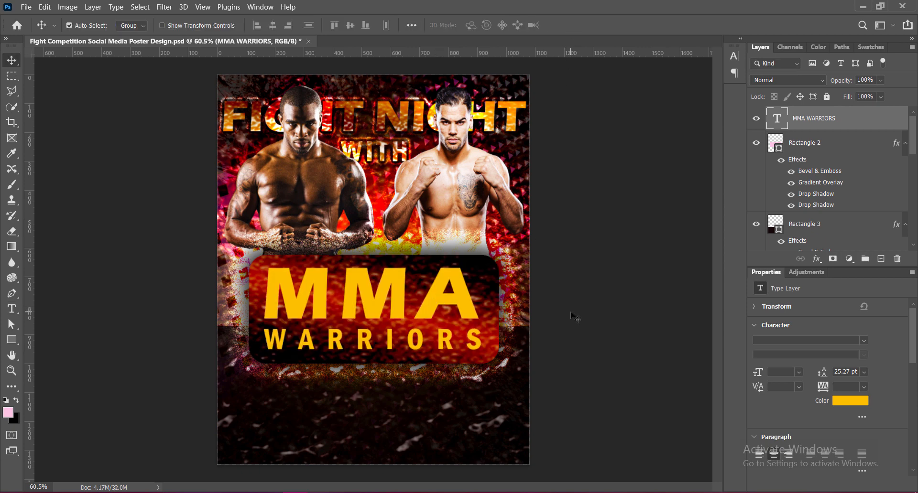
Step: Shift the "MMA WARRIORS" text slightly left and scale it to 103.66%
{"action": "key", "text": "ctrl+t"}
{"action": "mouse_move", "coordinate": [401, 293]}
{"action": "left_mouse_down"}
{"action": "mouse_move", "coordinate": [407, 294]}
{"action": "mouse_move", "coordinate": [395, 296]}
{"action": "left_mouse_up"}
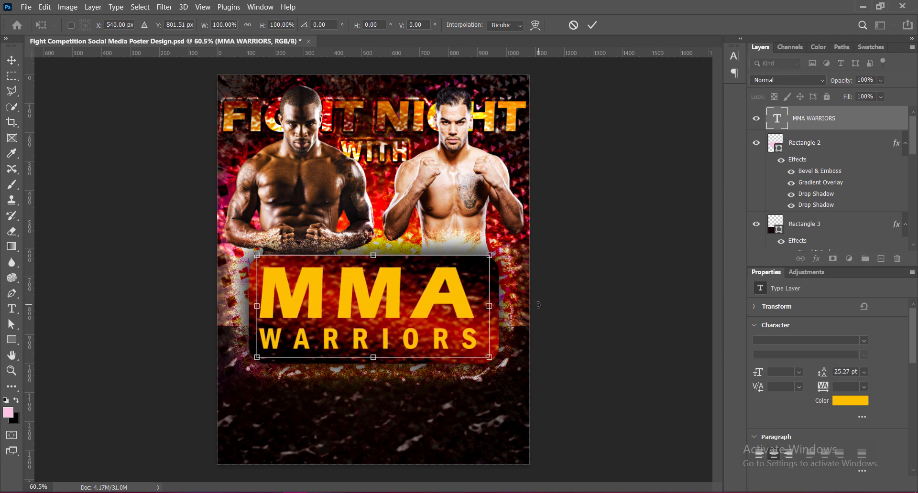
{"action": "left_click_drag", "start_coordinate": [491, 306], "coordinate": [493, 307]}
{"action": "key", "text": "Return"}
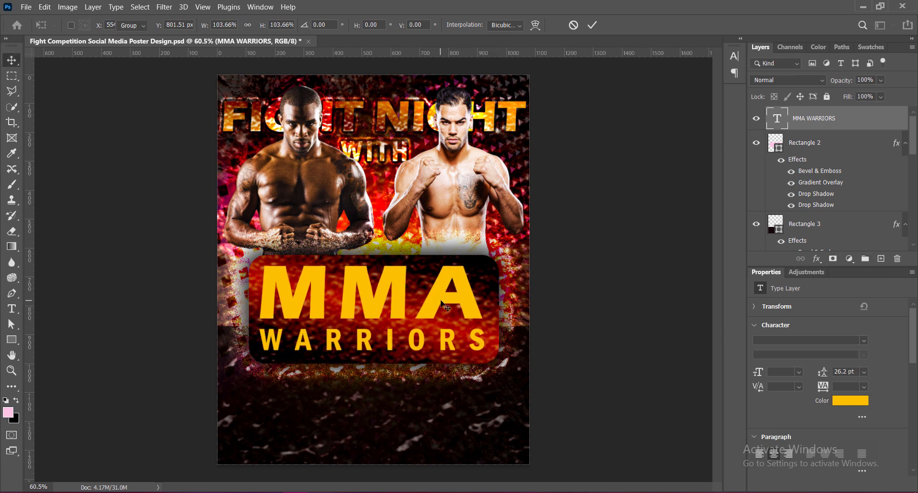
Step: Nudge the "MMA WARRIORS" text right to centre it in the rounded rectangle and save the document
{"action": "key", "text": "Right"}
{"action": "key", "text": "Right"}
{"action": "key", "text": "Right"}
{"action": "key", "text": "Right"}
{"action": "key", "text": "Right"}
{"action": "key", "text": "Right"}
{"action": "key", "text": "Right"}
{"action": "key", "text": "Right"}
{"action": "key", "text": "Right"}
{"action": "key", "text": "Right"}
{"action": "key", "text": "Right"}
{"action": "key", "text": "Right"}
{"action": "key", "text": "Right"}
{"action": "key", "text": "Right"}
{"action": "key", "text": "Right"}
{"action": "key", "text": "Right"}
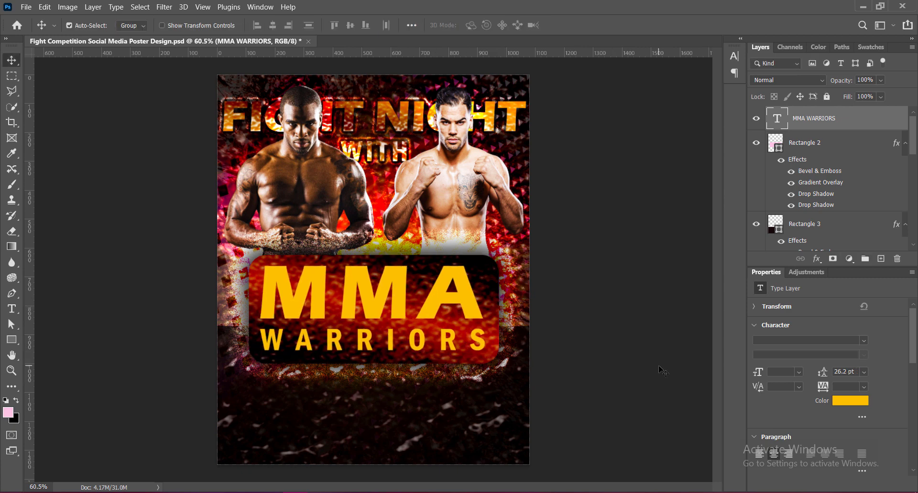
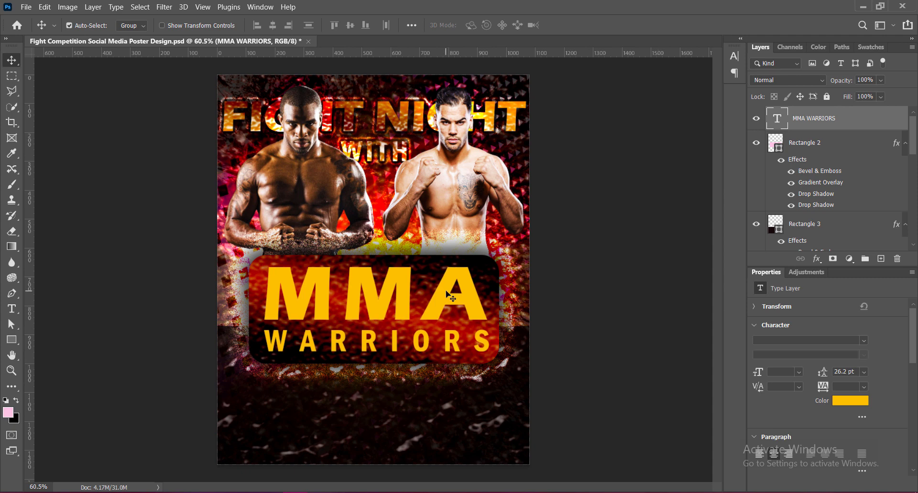
{"action": "key", "text": "ctrl+s"}
Step: Select the whole "MMA" line and open its text colour for editing
{"action": "double_click", "coordinate": [777, 119]}
{"action": "left_click_drag", "start_coordinate": [266, 294], "coordinate": [366, 296]}
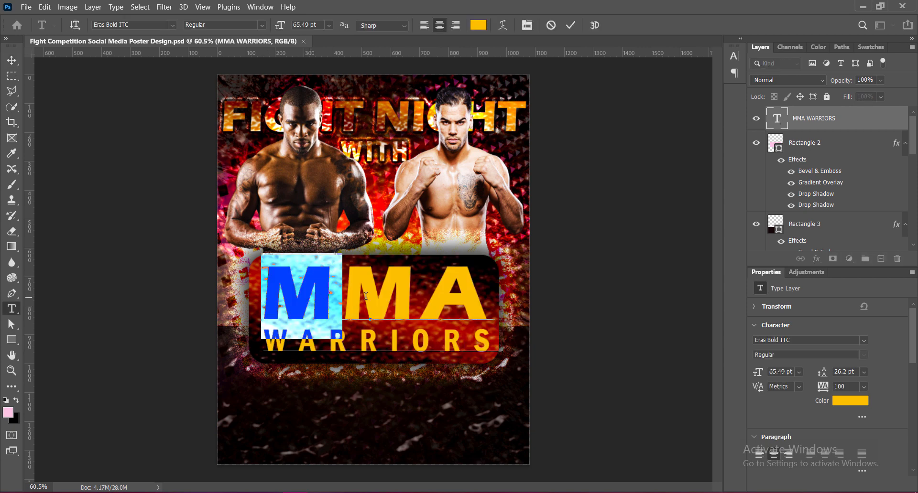
{"action": "key", "text": "ctrl+a"}
{"action": "left_click", "coordinate": [478, 24]}
Step: Try colours sampled from the poster and several yellow and cream shades on the "MMA" line
{"action": "left_click", "coordinate": [237, 313]}
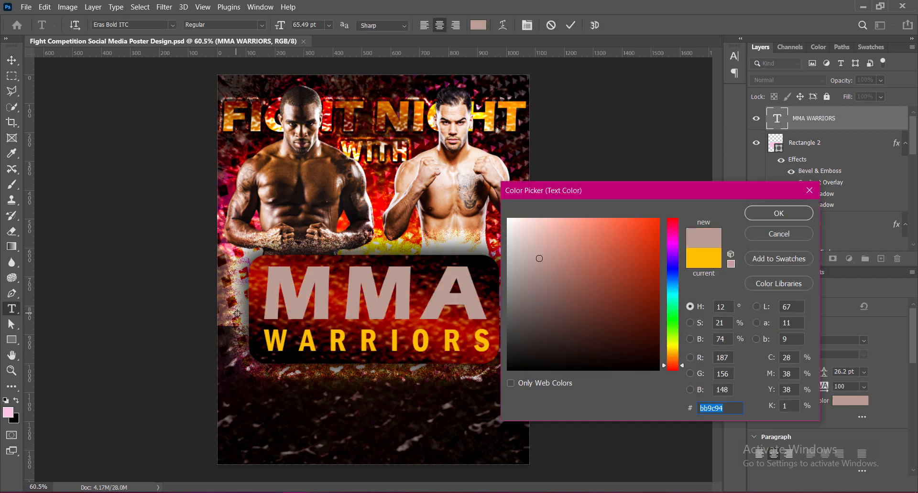
{"action": "left_click", "coordinate": [244, 311]}
{"action": "left_click", "coordinate": [238, 289]}
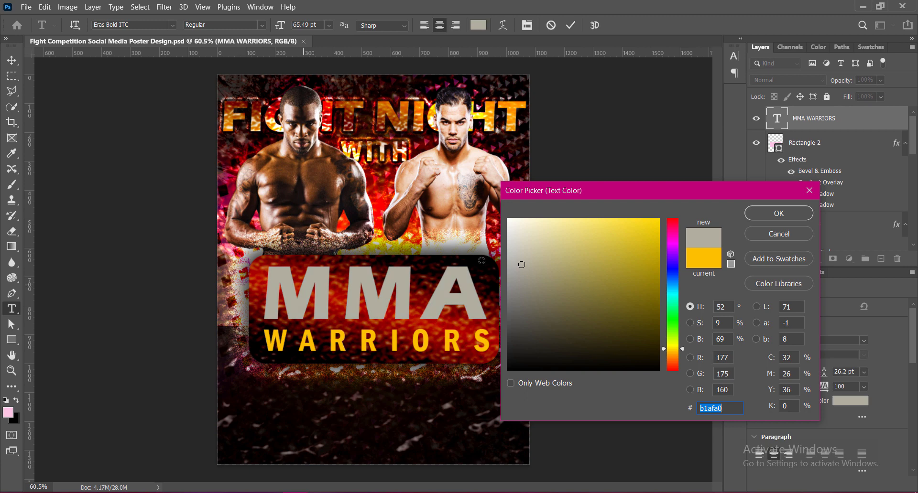
{"action": "left_click", "coordinate": [529, 223]}
{"action": "mouse_move", "coordinate": [529, 223]}
{"action": "left_mouse_down"}
{"action": "mouse_move", "coordinate": [542, 218]}
{"action": "mouse_move", "coordinate": [659, 249]}
{"action": "left_mouse_up"}
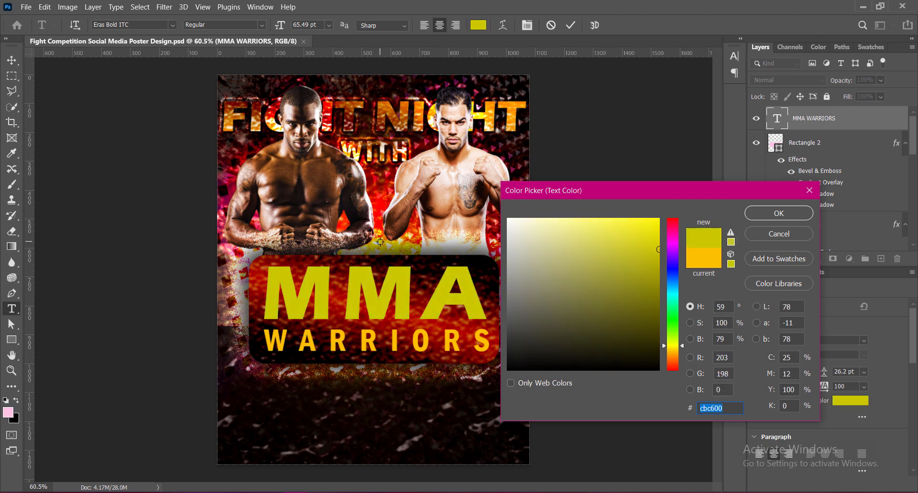
{"action": "left_click", "coordinate": [671, 349]}
{"action": "left_click", "coordinate": [547, 222]}
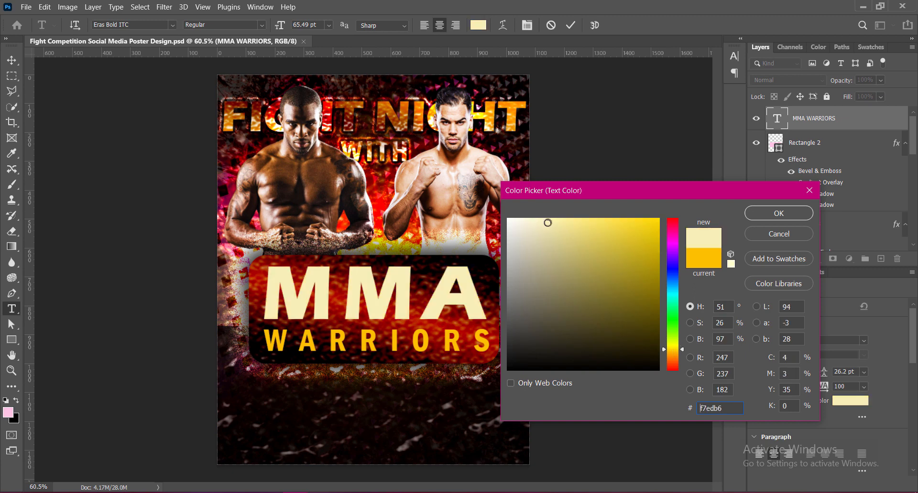
{"action": "mouse_move", "coordinate": [547, 222]}
{"action": "left_mouse_down"}
{"action": "mouse_move", "coordinate": [531, 217]}
{"action": "mouse_move", "coordinate": [540, 218]}
{"action": "left_mouse_up"}
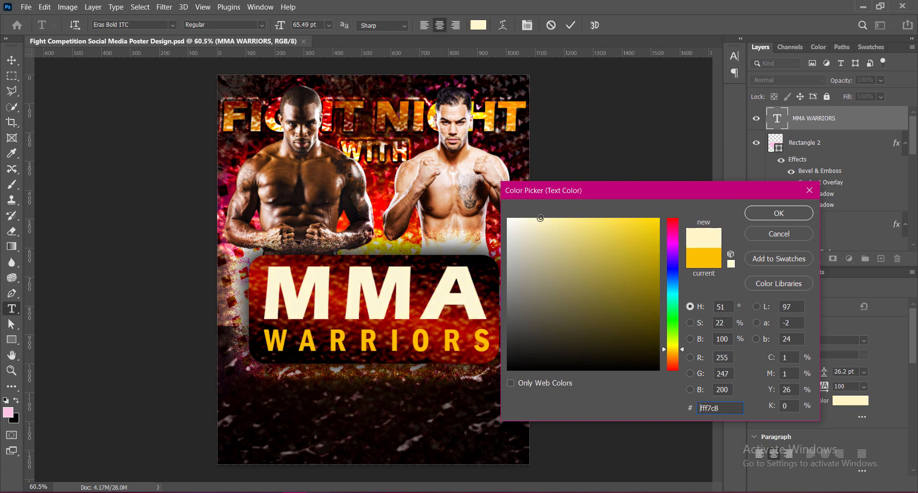
{"action": "left_click", "coordinate": [628, 231]}
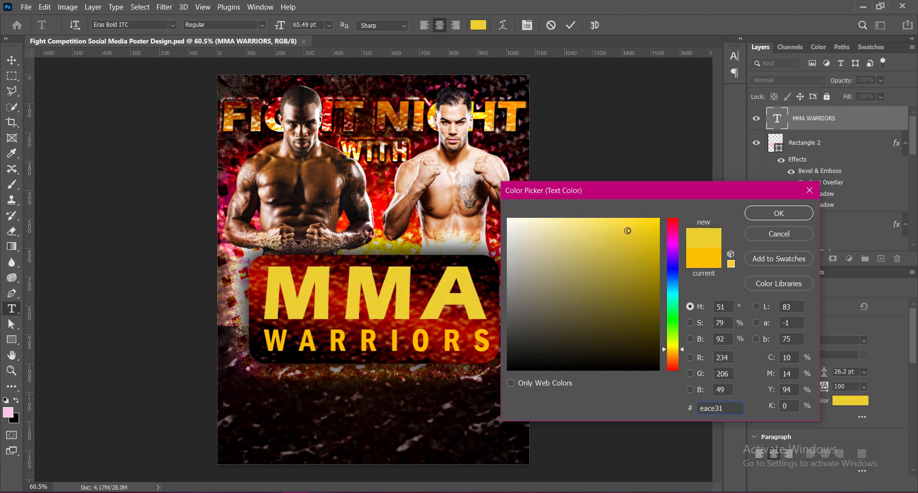
Step: Set the "MMA" line's text colour to a pale warm yellow and commit the text
{"action": "left_click", "coordinate": [675, 352]}
{"action": "left_click", "coordinate": [557, 220]}
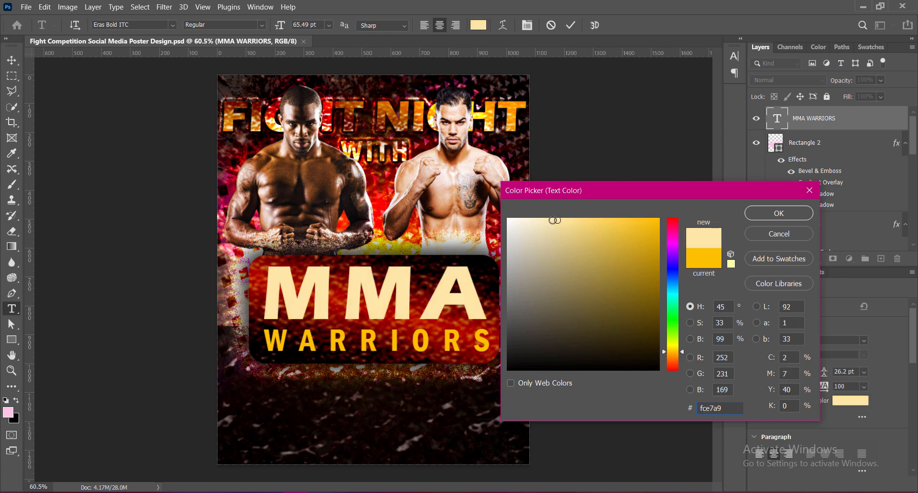
{"action": "left_click_drag", "start_coordinate": [548, 221], "coordinate": [539, 217]}
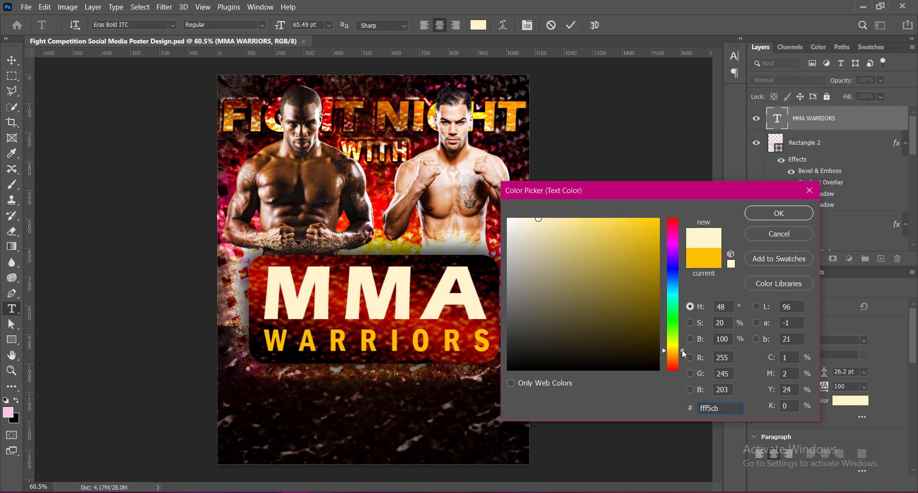
{"action": "left_click", "coordinate": [563, 220]}
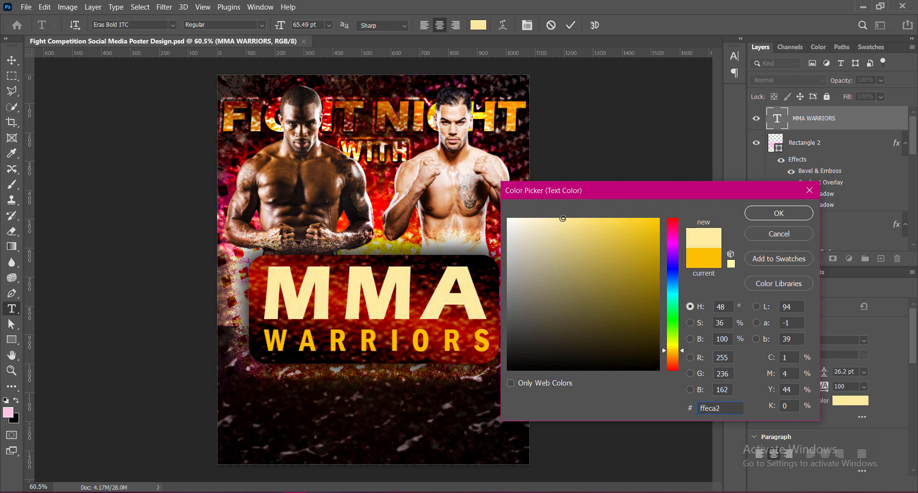
{"action": "left_click", "coordinate": [640, 221]}
{"action": "left_click", "coordinate": [553, 221]}
{"action": "left_click", "coordinate": [552, 218]}
{"action": "left_click", "coordinate": [757, 216]}
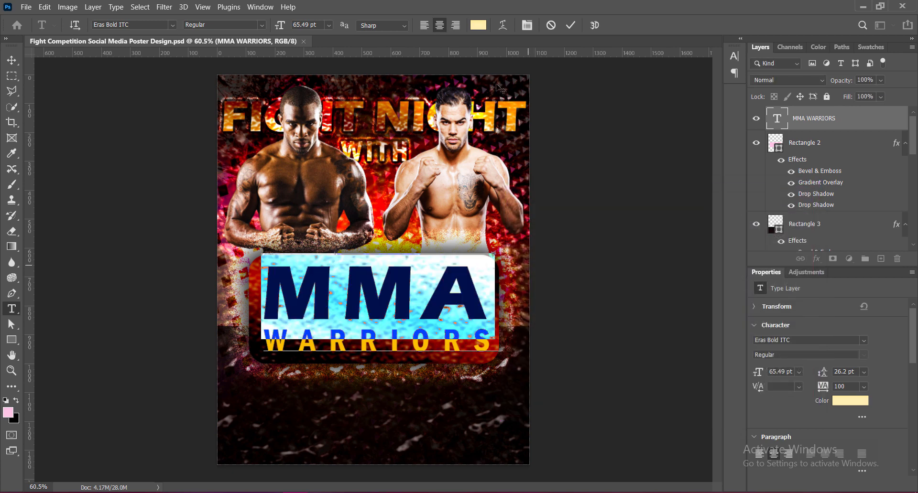
{"action": "left_click", "coordinate": [570, 24]}
{"action": "key", "text": "v"}
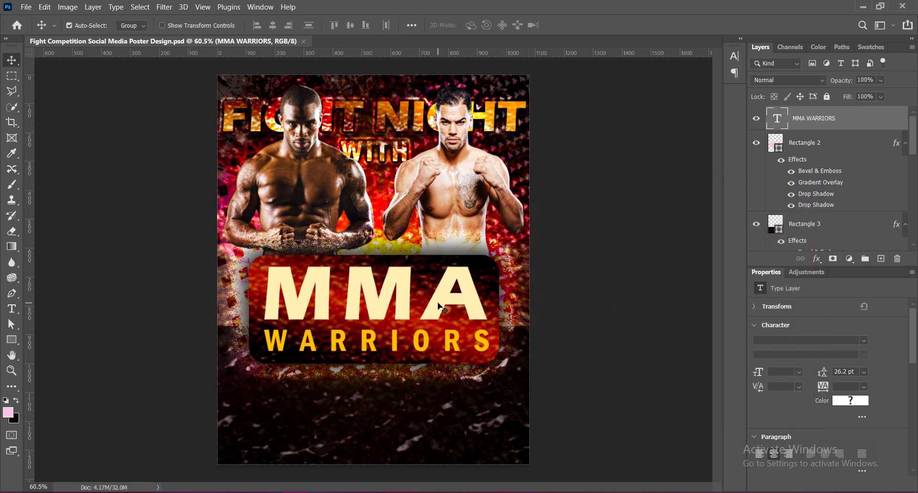
Step: Add two drop shadow effects to the "MMA WARRIORS" text layer
{"action": "double_click", "coordinate": [851, 119]}
{"action": "left_click", "coordinate": [411, 307]}
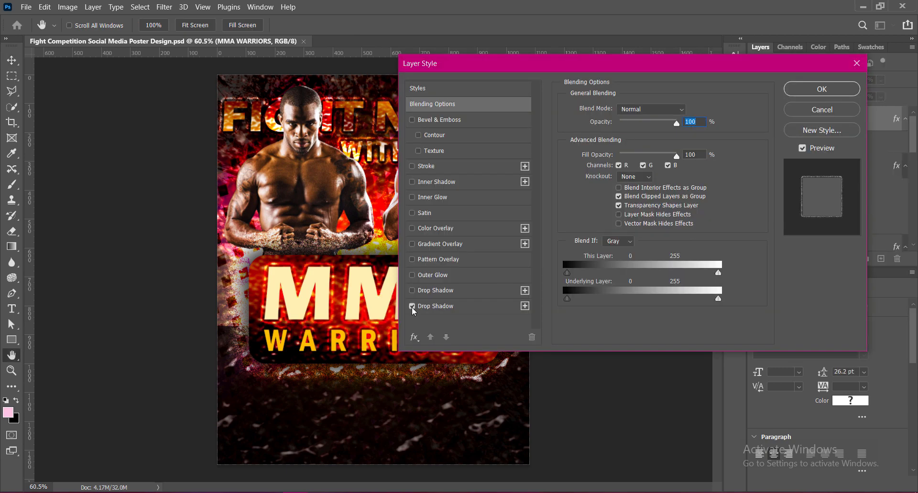
{"action": "left_click", "coordinate": [411, 290]}
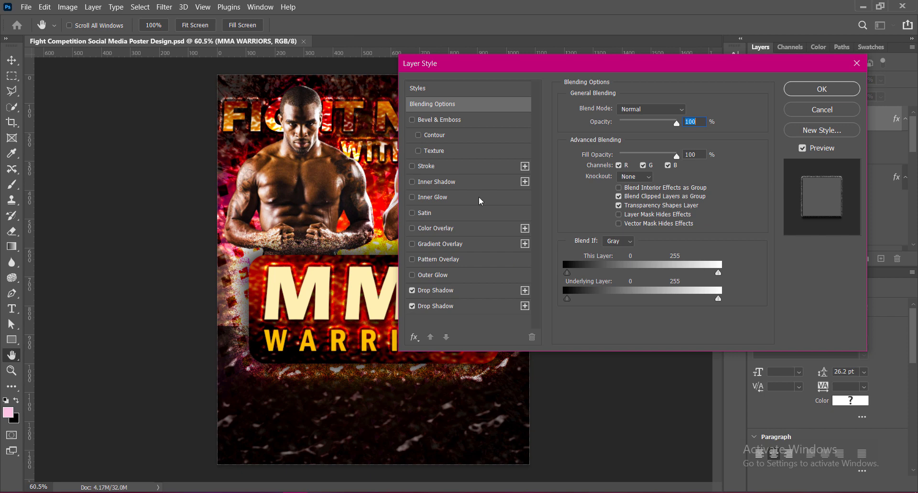
{"action": "left_click_drag", "start_coordinate": [570, 69], "coordinate": [617, 72]}
Step: Add a textured bevel to the "MMA WARRIORS" text using the first Water pattern at 55% scale
{"action": "left_click", "coordinate": [465, 154]}
{"action": "left_click", "coordinate": [481, 153]}
{"action": "left_click", "coordinate": [679, 126]}
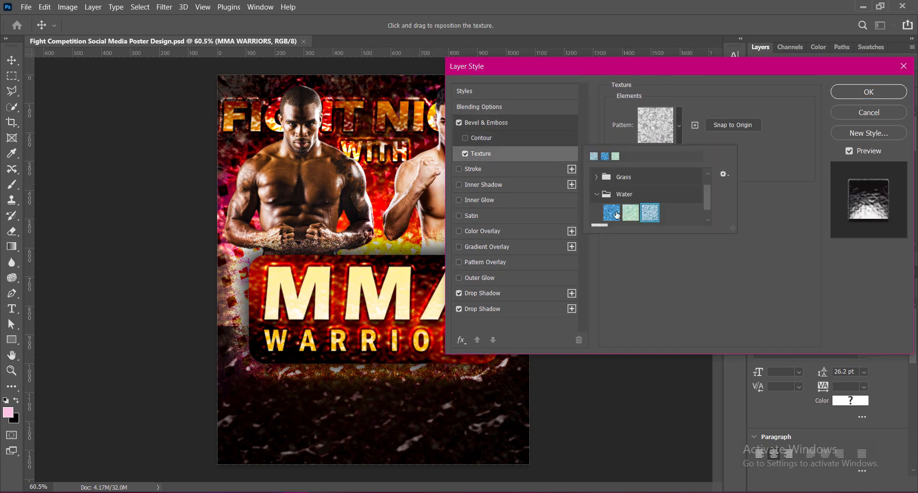
{"action": "double_click", "coordinate": [617, 215]}
{"action": "left_click", "coordinate": [656, 153]}
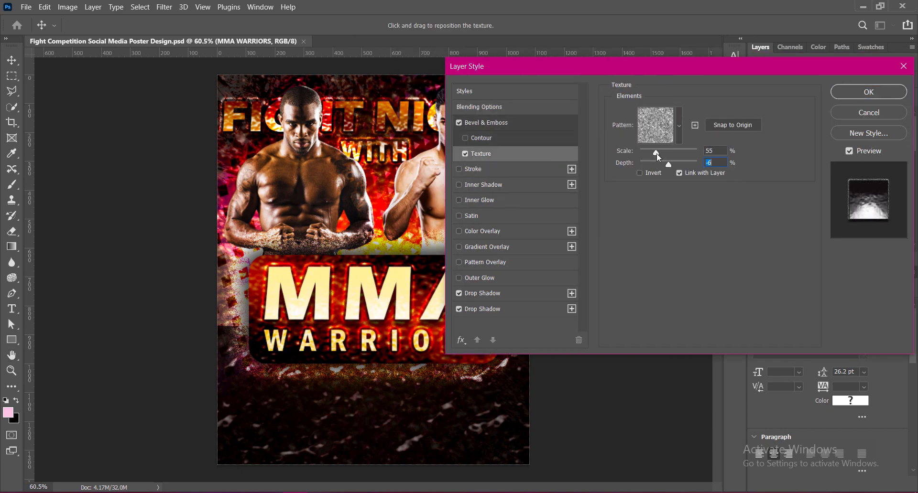
Step: Raise the bevel's shadow opacity to 100%, switch its direction to Up and fine-tune its size and softening
{"action": "left_click", "coordinate": [486, 123]}
{"action": "left_click_drag", "start_coordinate": [678, 316], "coordinate": [738, 317]}
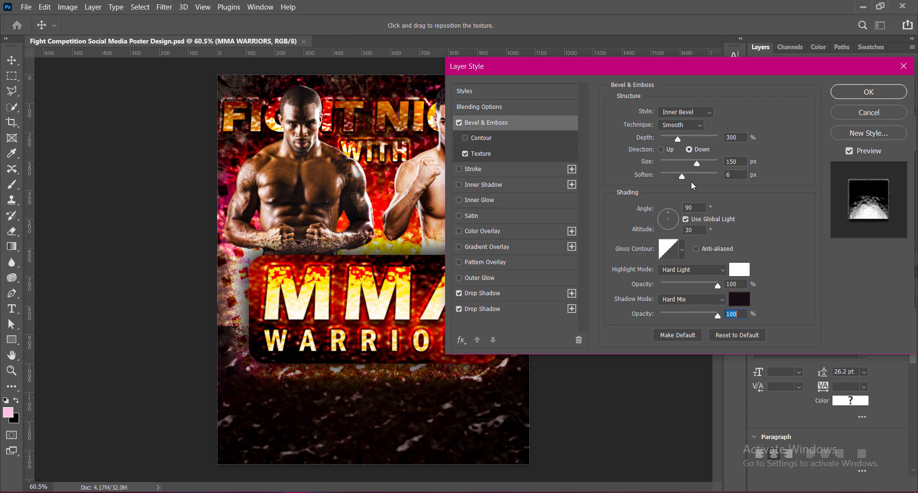
{"action": "left_click", "coordinate": [660, 149]}
{"action": "left_click_drag", "start_coordinate": [696, 163], "coordinate": [693, 164]}
{"action": "left_click_drag", "start_coordinate": [717, 315], "coordinate": [720, 318]}
{"action": "mouse_move", "coordinate": [682, 176]}
{"action": "left_mouse_down"}
{"action": "mouse_move", "coordinate": [692, 177]}
{"action": "mouse_move", "coordinate": [681, 165]}
{"action": "mouse_move", "coordinate": [730, 163]}
{"action": "mouse_move", "coordinate": [683, 165]}
{"action": "left_mouse_up"}
Step: Compare both bevel directions, keep Up with a 75 px size, apply the layer style and save the document
{"action": "left_click", "coordinate": [688, 150]}
{"action": "left_click", "coordinate": [660, 150]}
{"action": "left_click", "coordinate": [689, 150]}
{"action": "left_click", "coordinate": [660, 150]}
{"action": "type", "text": "50"}
{"action": "left_click_drag", "start_coordinate": [615, 70], "coordinate": [671, 72]}
{"action": "type", "text": "75"}
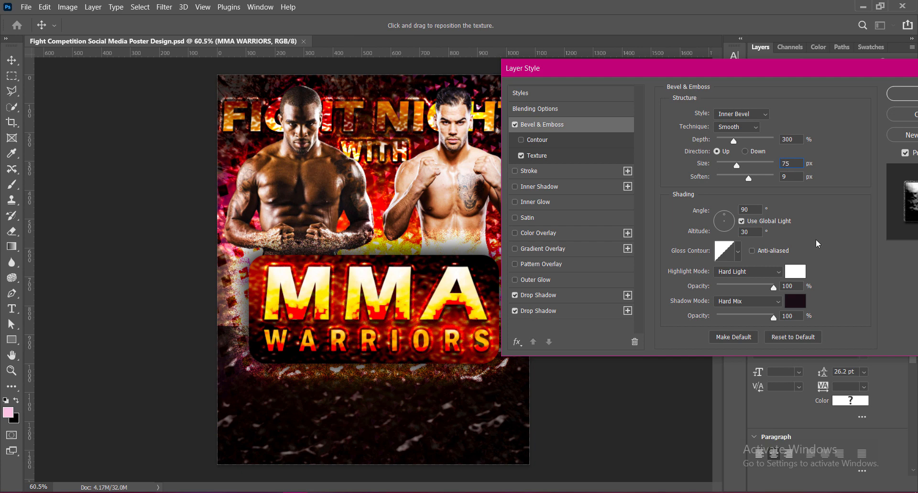
{"action": "key", "text": "Return"}
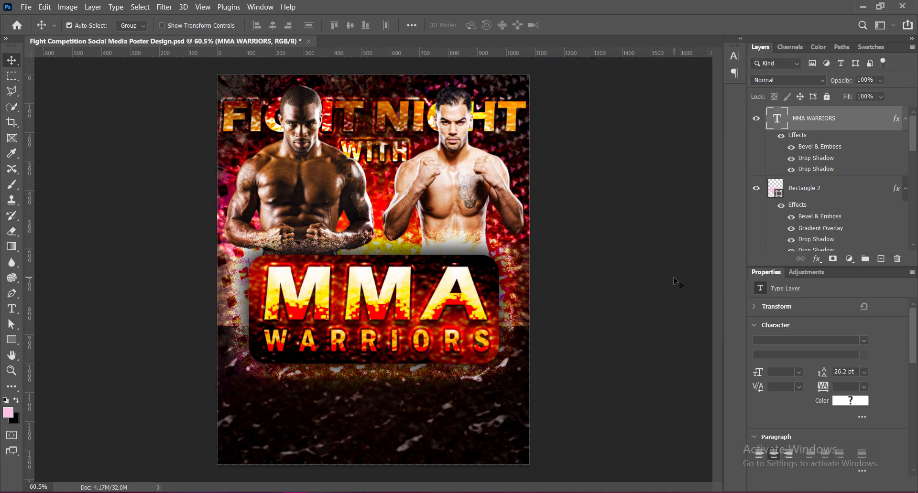
{"action": "key", "text": "ctrl+s"}
Step: Start a new text layer on the dark area below the rounded rectangle with a 16 pt font size
{"action": "left_click", "coordinate": [880, 258]}
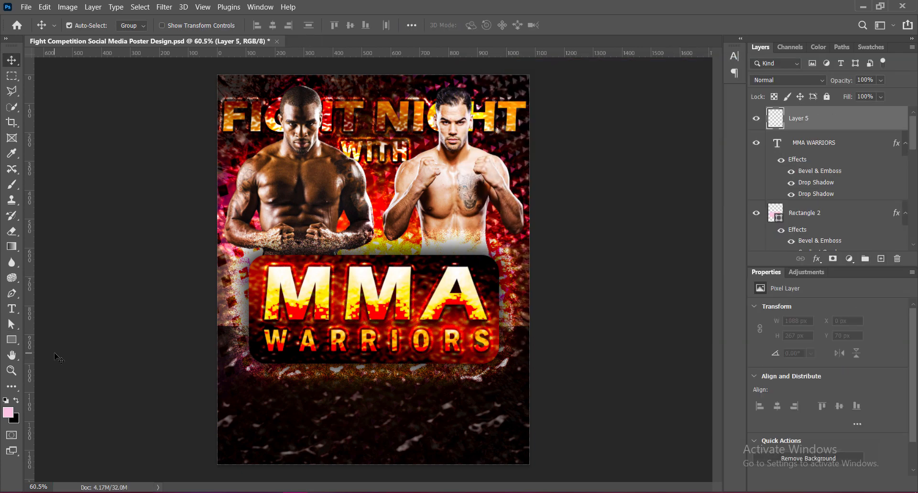
{"action": "left_click", "coordinate": [12, 309]}
{"action": "left_click", "coordinate": [361, 402]}
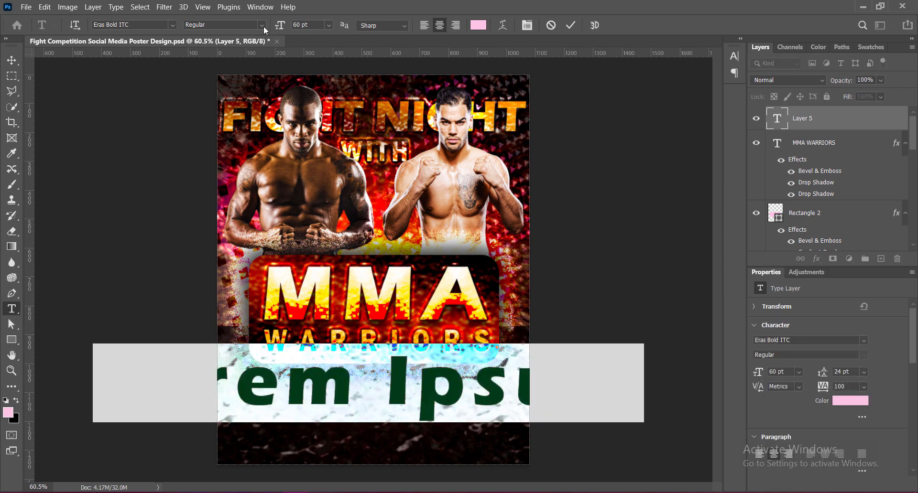
{"action": "left_click", "coordinate": [329, 25]}
{"action": "left_click", "coordinate": [309, 116]}
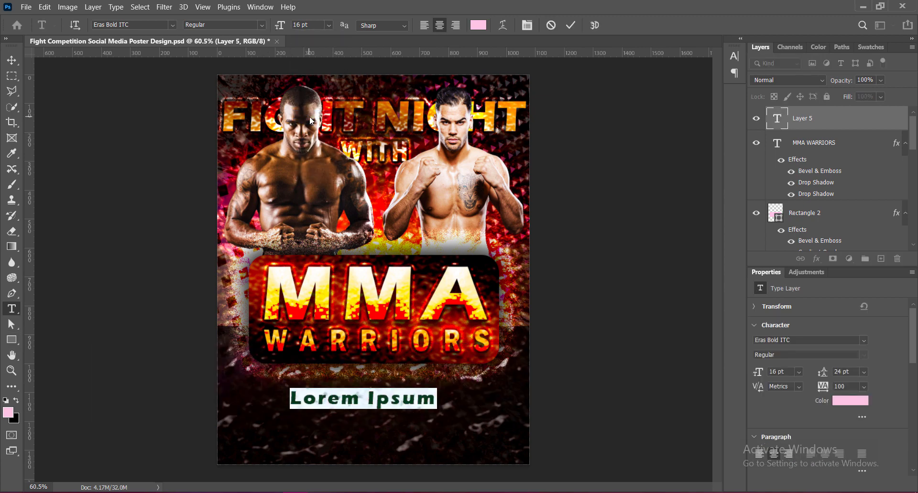
Step: Set the new text's font to Bahnschrift SemiBold Condensed and its tracking to 0
{"action": "left_click", "coordinate": [173, 25]}
{"action": "left_click", "coordinate": [153, 94]}
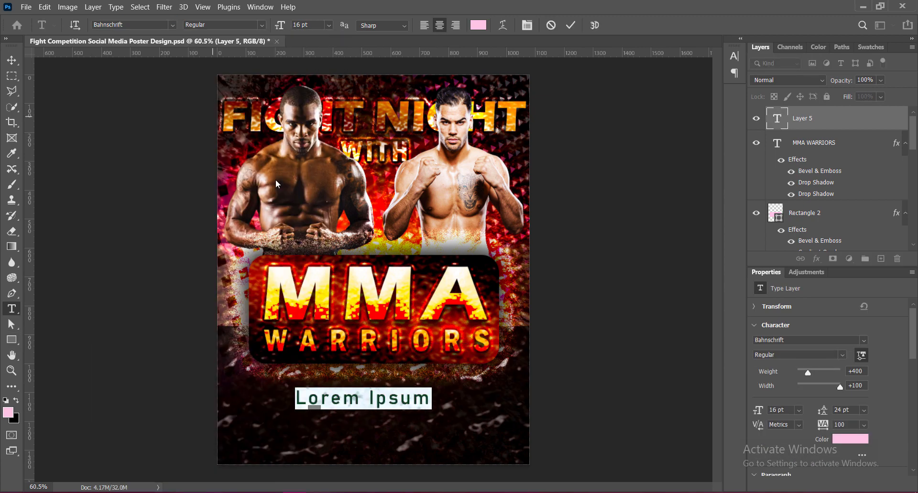
{"action": "left_click", "coordinate": [262, 24]}
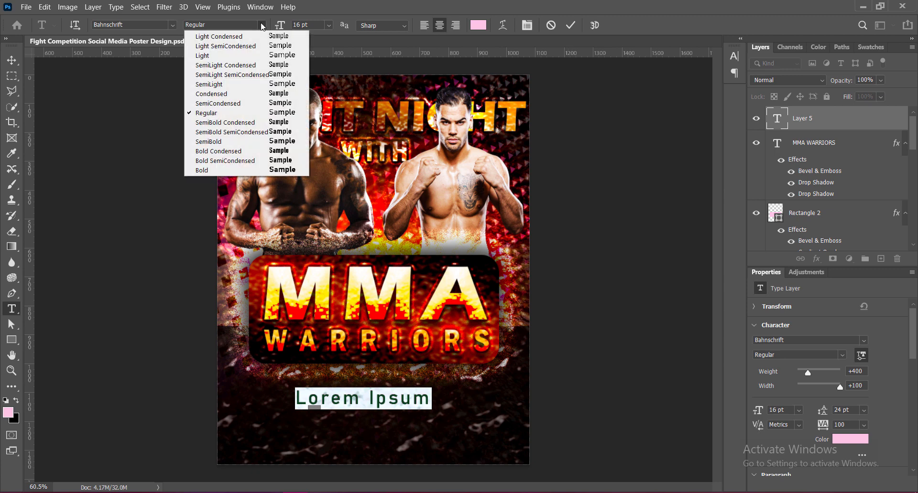
{"action": "left_click", "coordinate": [228, 123]}
{"action": "left_click", "coordinate": [734, 56]}
{"action": "left_click", "coordinate": [714, 92]}
{"action": "left_click", "coordinate": [688, 163]}
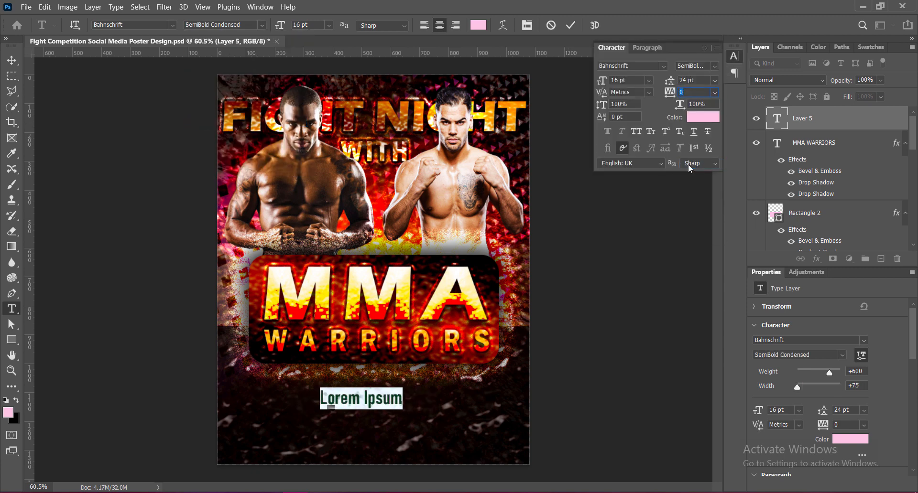
Step: Sample yellow and cream shades from the "MMA" lettering and settle on a golden yellow for the new text
{"action": "left_click", "coordinate": [478, 26]}
{"action": "left_click", "coordinate": [368, 297]}
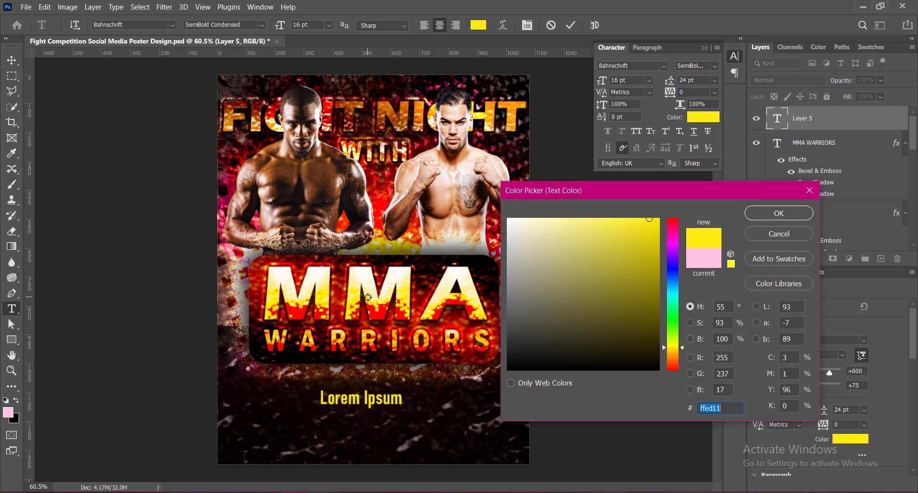
{"action": "left_click", "coordinate": [367, 293]}
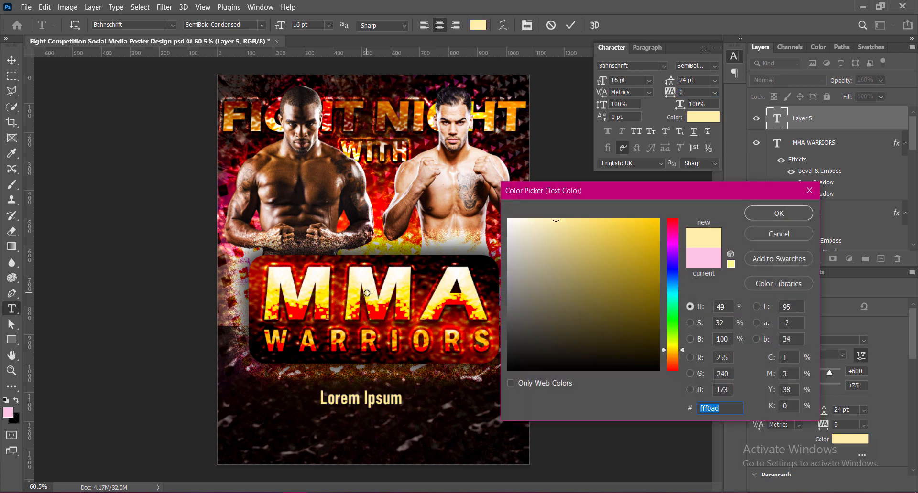
{"action": "left_click", "coordinate": [354, 293]}
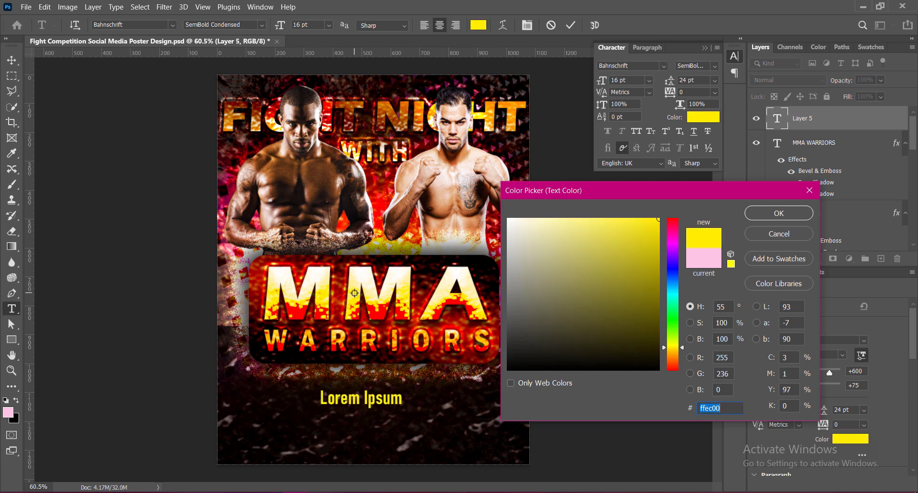
{"action": "left_click", "coordinate": [353, 300]}
{"action": "left_click", "coordinate": [406, 295]}
{"action": "left_click", "coordinate": [402, 300]}
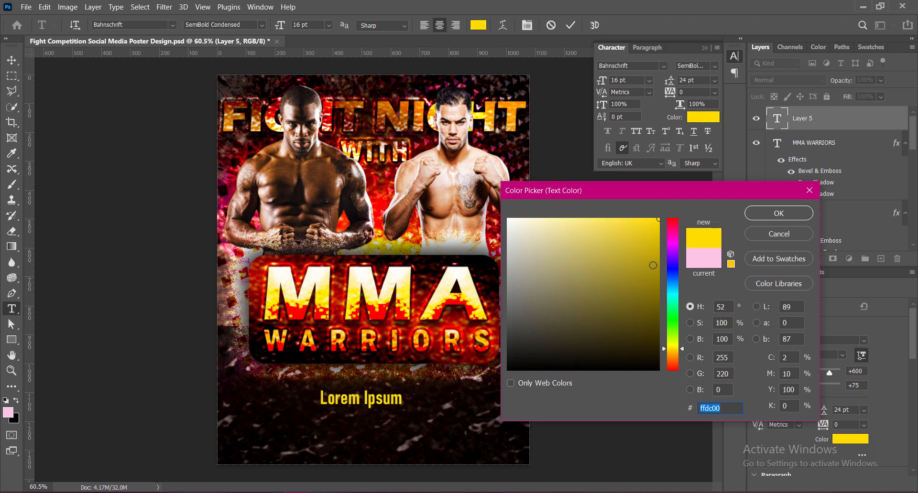
{"action": "left_click", "coordinate": [672, 351]}
{"action": "left_click_drag", "start_coordinate": [682, 350], "coordinate": [682, 351]}
{"action": "left_click", "coordinate": [791, 218]}
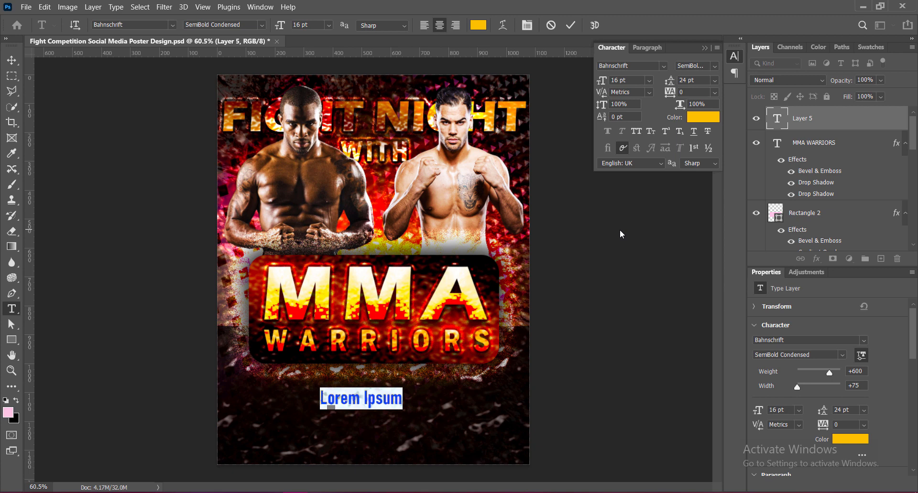
Step: Enter "STADIUM NAME, CITY NAME" and "3 MAIN FIGHTS & 7 UNDERCARD FIGHTS" on two lines and commit the text
{"action": "type", "text": "STADIUM NAME,"}
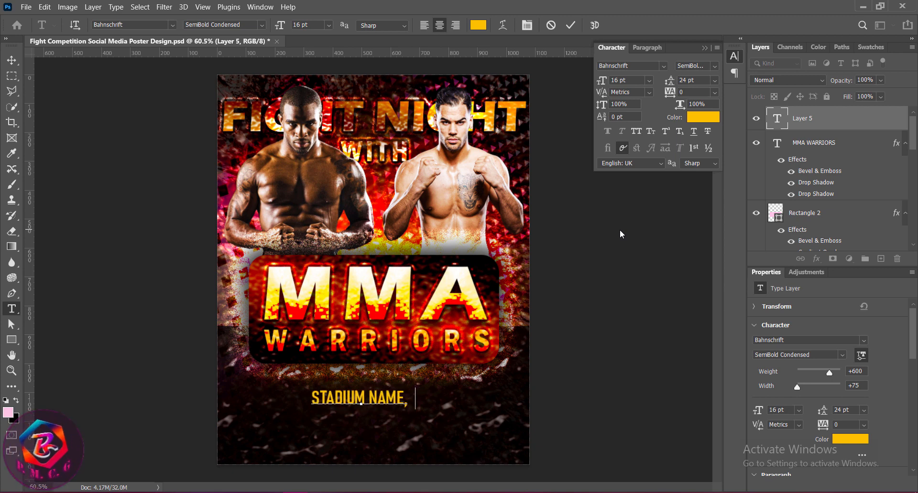
{"action": "type", "text": "  CITY NAME"}
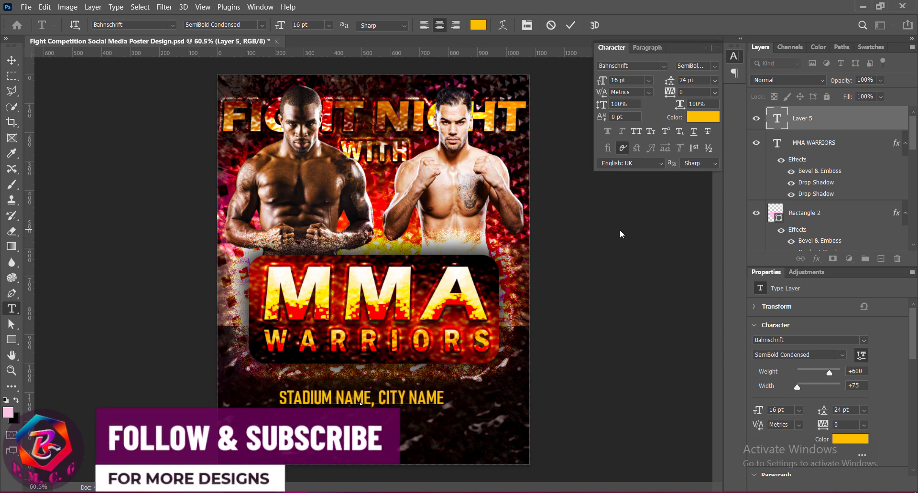
{"action": "type", "text": "3 MAIN FIGHTS &"}
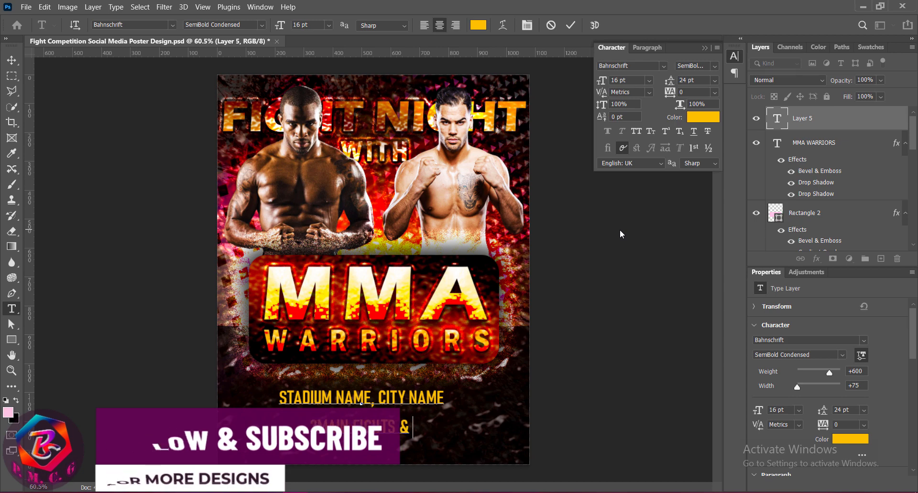
{"action": "type", "text": " 7 UNDERCAR"}
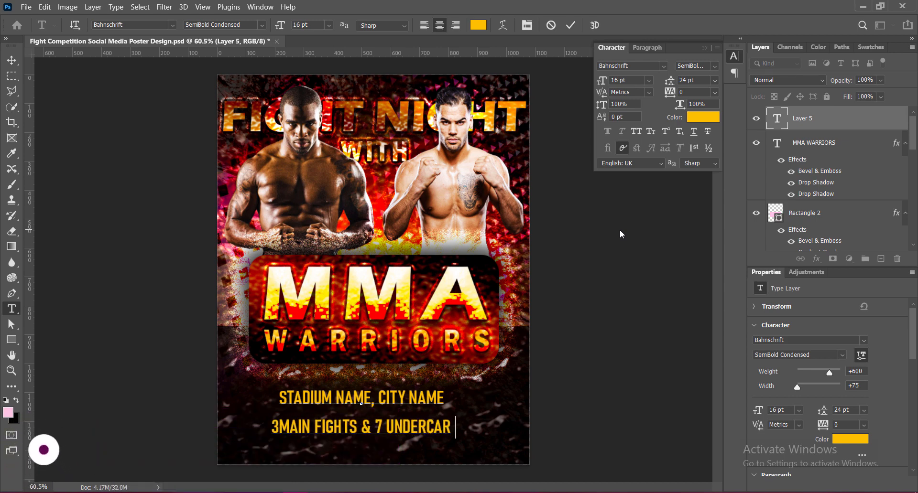
{"action": "type", "text": "D FIGHTS"}
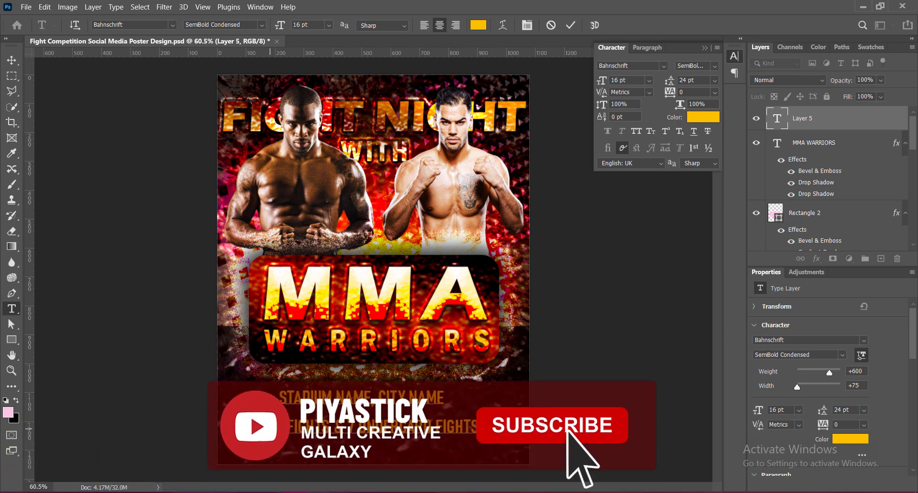
{"action": "left_click", "coordinate": [571, 28]}
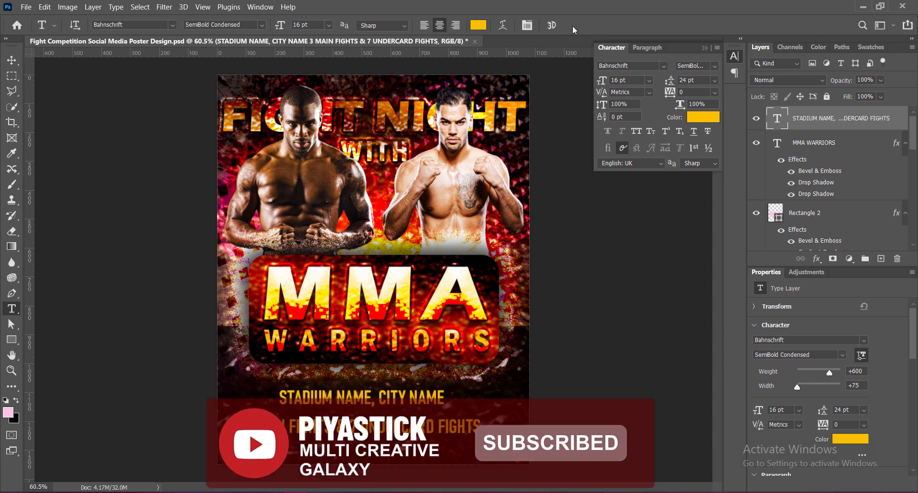
Step: Move the two-line text to centre it below the rounded rectangle and save the document
{"action": "left_click", "coordinate": [11, 61]}
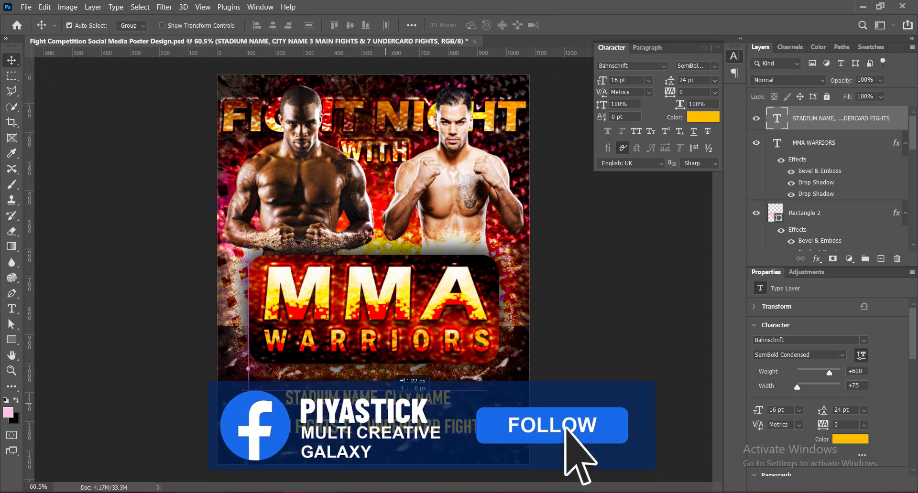
{"action": "left_click_drag", "start_coordinate": [388, 404], "coordinate": [387, 406]}
{"action": "key", "text": "ctrl+s"}
Step: Set the "3 MAIN FIGHTS & 7 UNDERCARD FIGHTS" line to Bold Condensed with 18 pt leading
{"action": "double_click", "coordinate": [421, 402]}
{"action": "left_click_drag", "start_coordinate": [486, 429], "coordinate": [249, 429]}
{"action": "left_click", "coordinate": [262, 25]}
{"action": "left_click", "coordinate": [227, 161]}
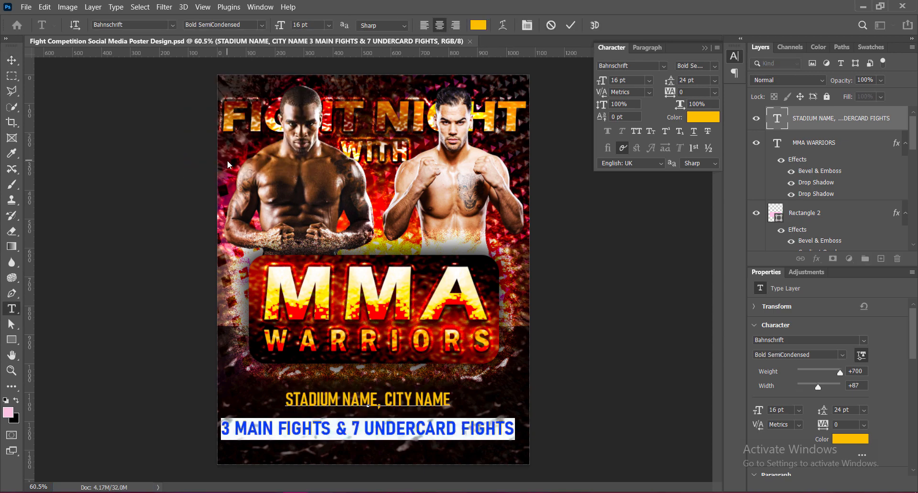
{"action": "left_click", "coordinate": [261, 25]}
{"action": "left_click", "coordinate": [229, 170]}
{"action": "left_click", "coordinate": [262, 25]}
{"action": "left_click", "coordinate": [233, 153]}
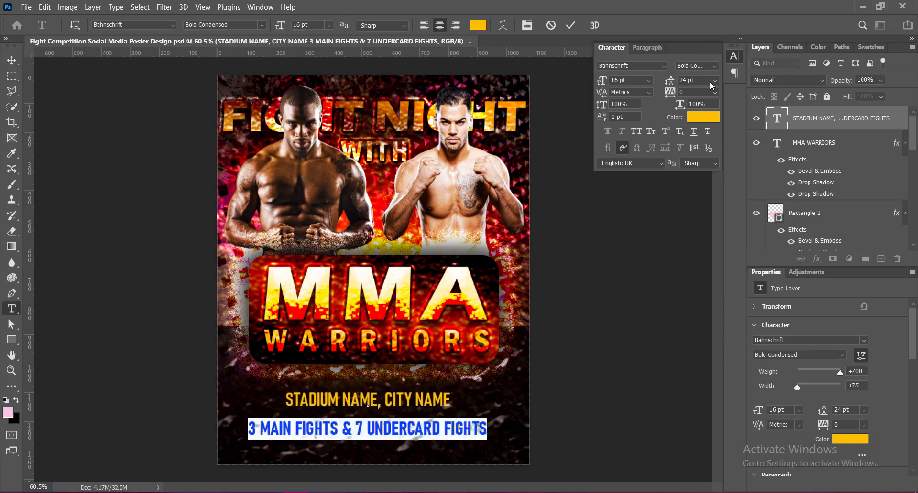
{"action": "left_click", "coordinate": [712, 86]}
{"action": "left_click", "coordinate": [693, 174]}
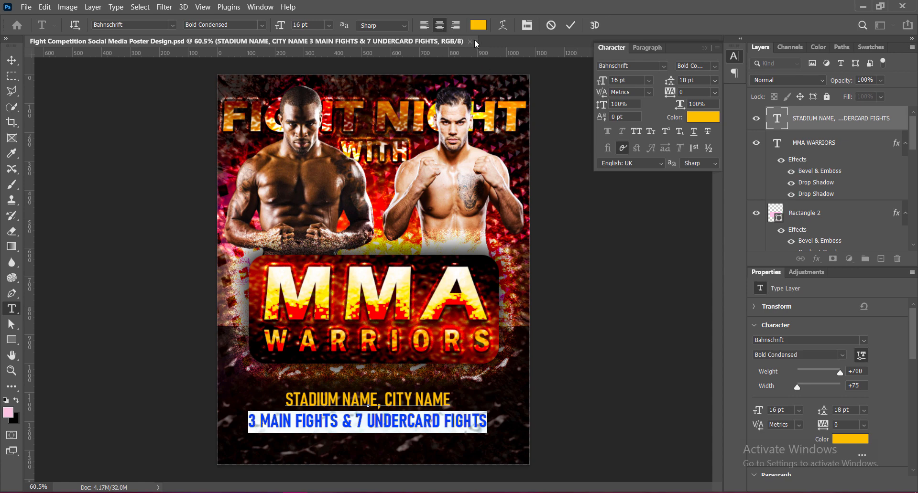
Step: Recolour the "3 MAIN FIGHTS & 7 UNDERCARD FIGHTS" line to pale cream fff4bf
{"action": "left_click", "coordinate": [478, 25]}
{"action": "left_click", "coordinate": [355, 282]}
{"action": "left_click", "coordinate": [546, 218]}
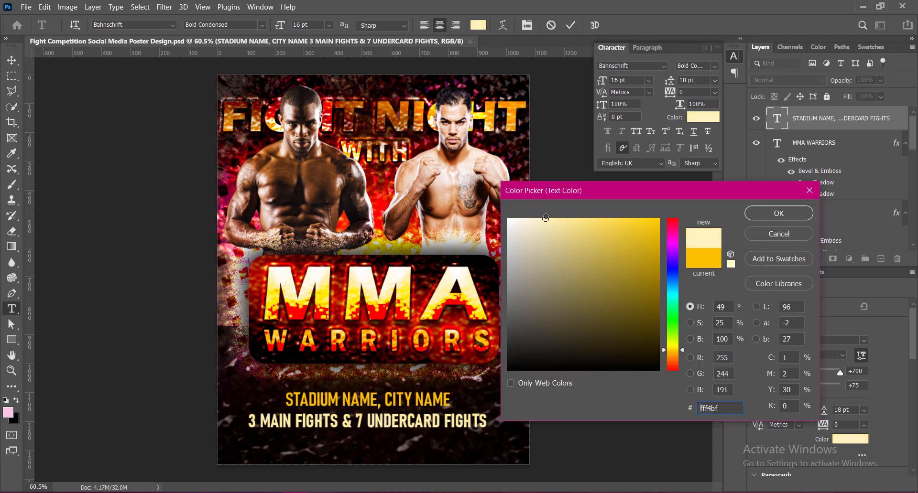
{"action": "left_click", "coordinate": [778, 213]}
Step: Recolour the "&" in the second line to the golden yellow sampled from "STADIUM NAME"
{"action": "left_click_drag", "start_coordinate": [342, 422], "coordinate": [353, 422]}
{"action": "left_click", "coordinate": [481, 27]}
{"action": "left_click", "coordinate": [297, 399]}
{"action": "left_click", "coordinate": [778, 213]}
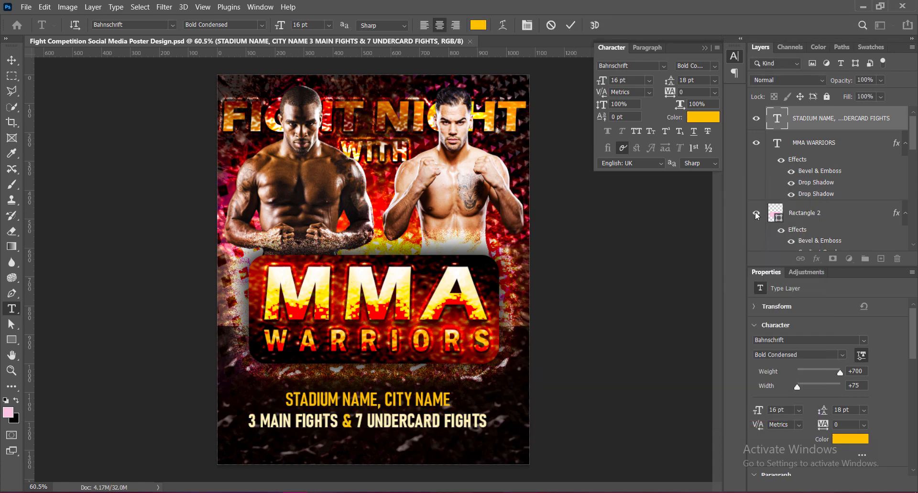
Step: Recolour "STADIUM NAME," in the first line to pale cream fff4bf
{"action": "left_click_drag", "start_coordinate": [286, 401], "coordinate": [380, 400]}
{"action": "left_click", "coordinate": [478, 25]}
{"action": "left_click", "coordinate": [545, 218]}
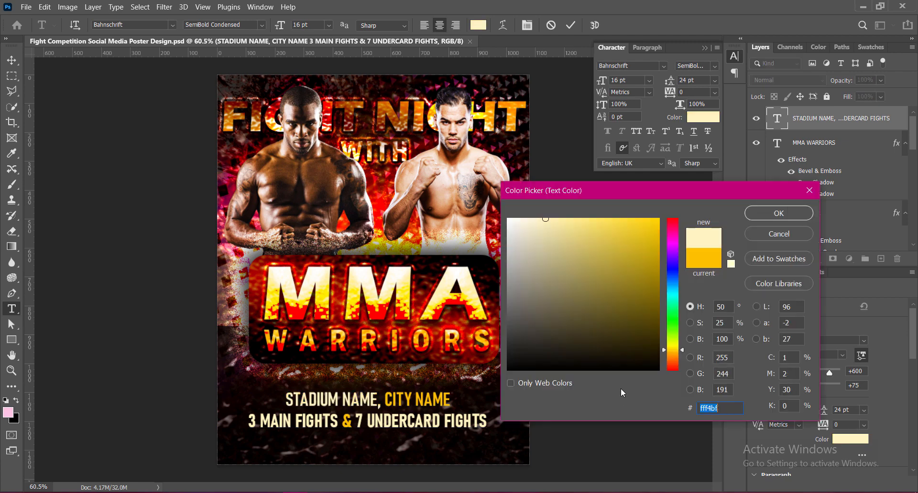
{"action": "left_click", "coordinate": [778, 214]}
Step: Recolour the "3" in the second line to the golden yellow sampled from the "&"
{"action": "left_click_drag", "start_coordinate": [257, 421], "coordinate": [248, 421]}
{"action": "left_click", "coordinate": [478, 25]}
{"action": "left_click", "coordinate": [344, 426]}
{"action": "left_click", "coordinate": [768, 218]}
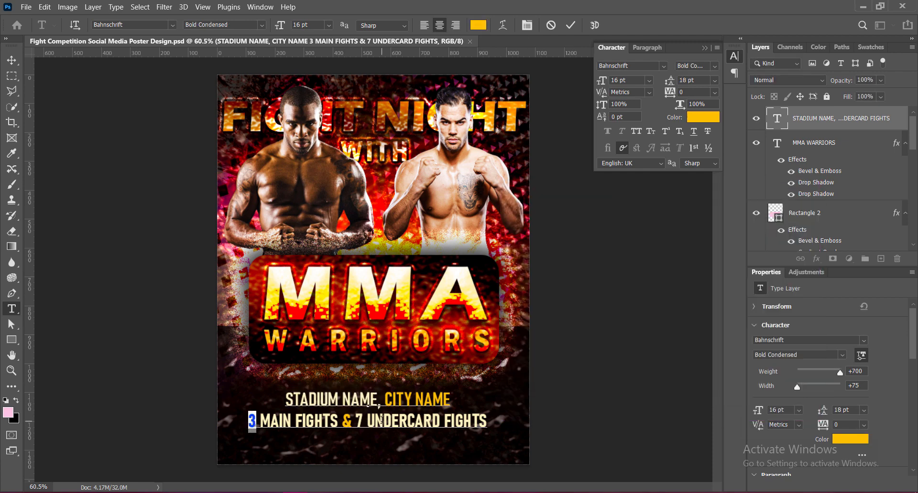
Step: Recolour the last word "FIGHTS" to golden yellow ffc000 and commit the text
{"action": "double_click", "coordinate": [446, 421]}
{"action": "left_click", "coordinate": [478, 25]}
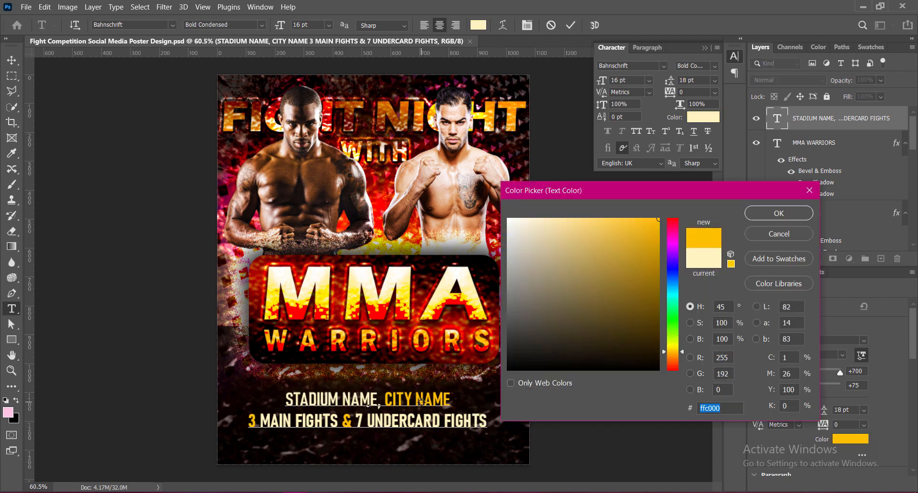
{"action": "left_click", "coordinate": [767, 218]}
{"action": "key", "text": "ctrl+Return"}
Step: Scale the two-line text block up to 17.23 pt and place it slightly higher, centred below the rounded rectangle
{"action": "key", "text": "v"}
{"action": "key", "text": "ctrl+t"}
{"action": "left_click_drag", "start_coordinate": [488, 430], "coordinate": [503, 427]}
{"action": "key", "text": "Return"}
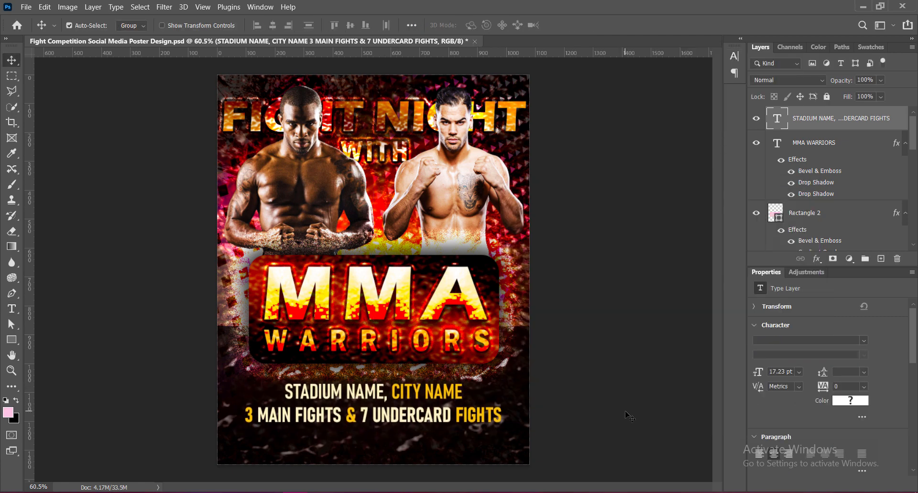
Step: Give the two-line venue and fights text a white Hard Mix drop shadow with 15 px distance and a smaller size
{"action": "double_click", "coordinate": [865, 118]}
{"action": "left_click", "coordinate": [458, 311]}
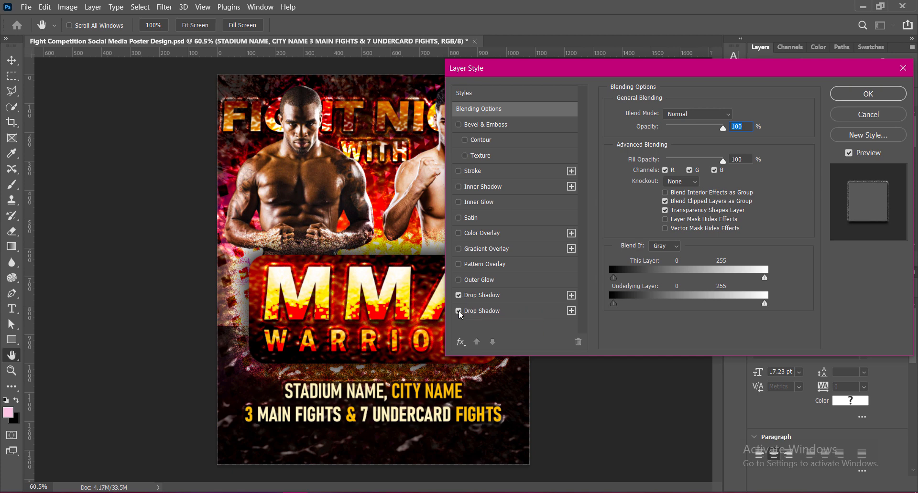
{"action": "left_click", "coordinate": [458, 295]}
{"action": "left_click", "coordinate": [459, 310]}
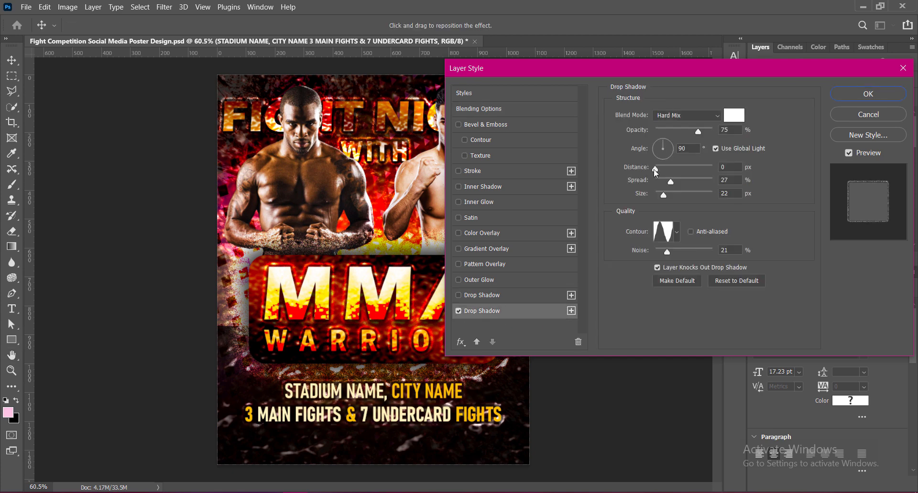
{"action": "type", "text": "15"}
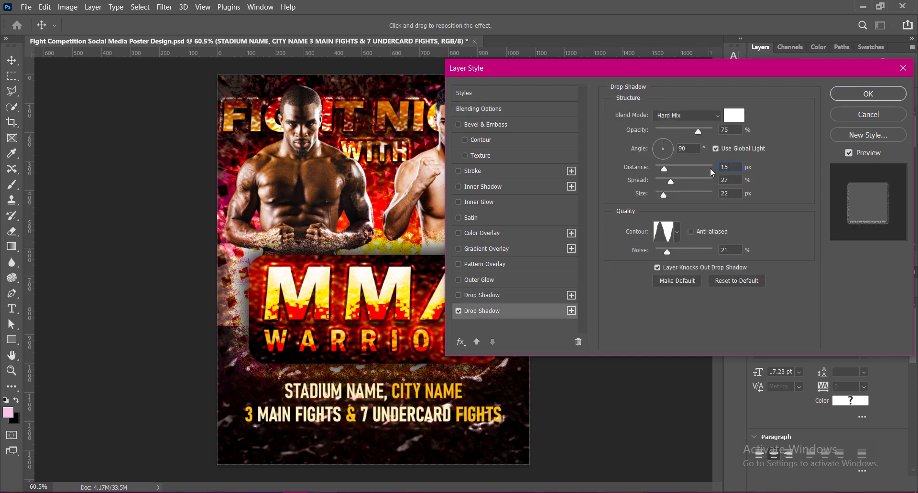
{"action": "left_click_drag", "start_coordinate": [664, 195], "coordinate": [652, 182]}
Step: Add a second, black Normal drop shadow to the venue text with 6 px distance, 6% spread and 6 px size
{"action": "left_click", "coordinate": [481, 300]}
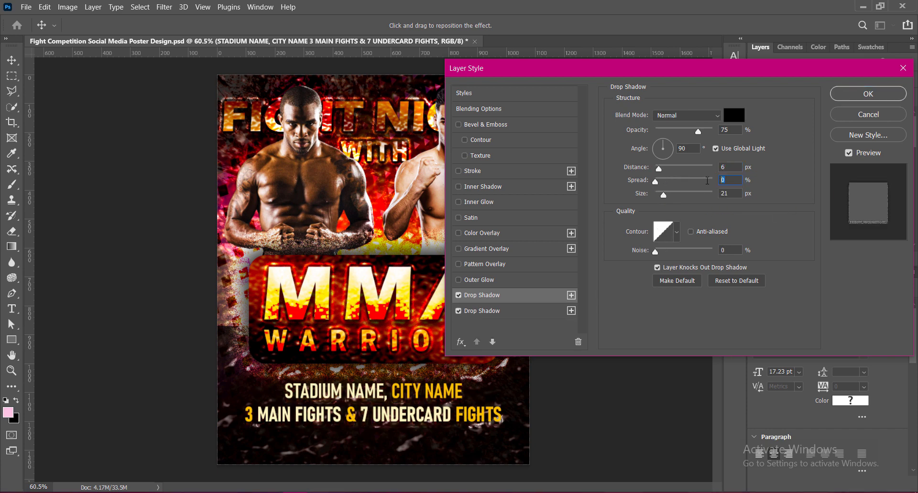
{"action": "type", "text": "6"}
{"action": "left_click_drag", "start_coordinate": [729, 194], "coordinate": [708, 194]}
{"action": "type", "text": "6"}
{"action": "left_click", "coordinate": [868, 94]}
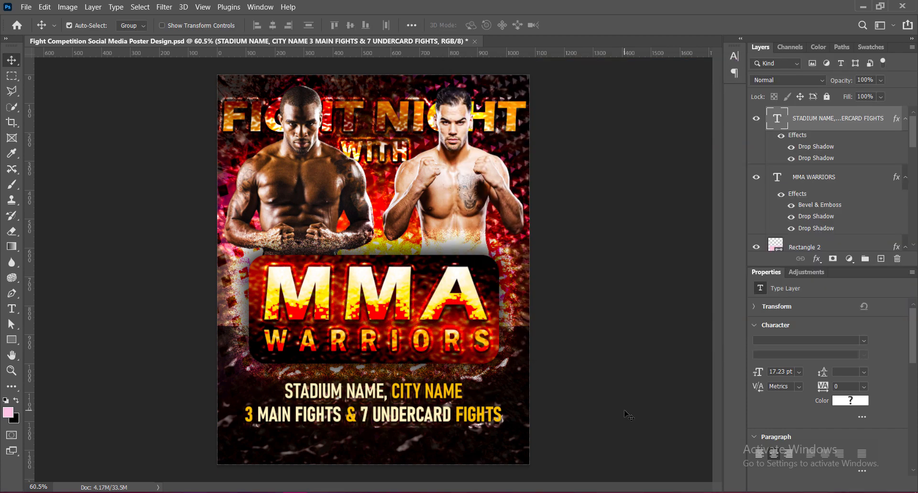
{"action": "left_click_drag", "start_coordinate": [422, 398], "coordinate": [421, 396]}
{"action": "key", "text": "ctrl+z"}
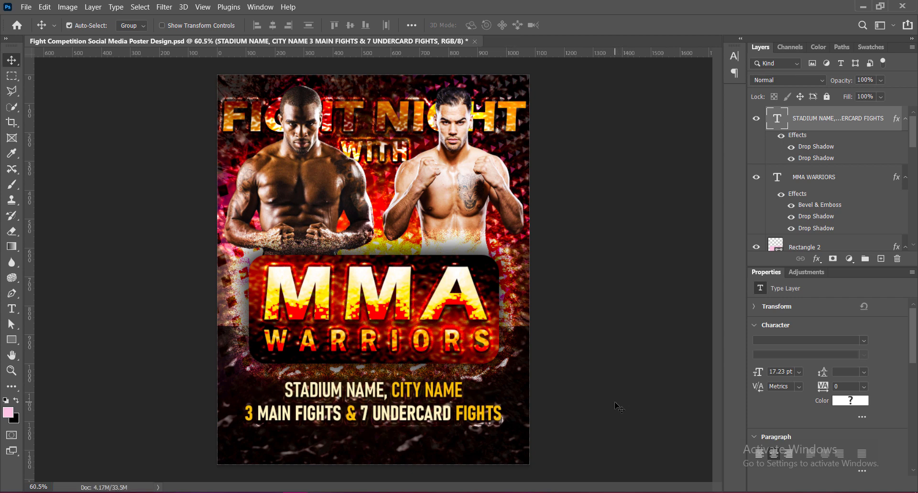
Step: Start a new centred text layer below the "3 MAIN FIGHTS" line in Bahnschrift Condensed at 10 pt
{"action": "key", "text": "t"}
{"action": "left_click", "coordinate": [354, 437]}
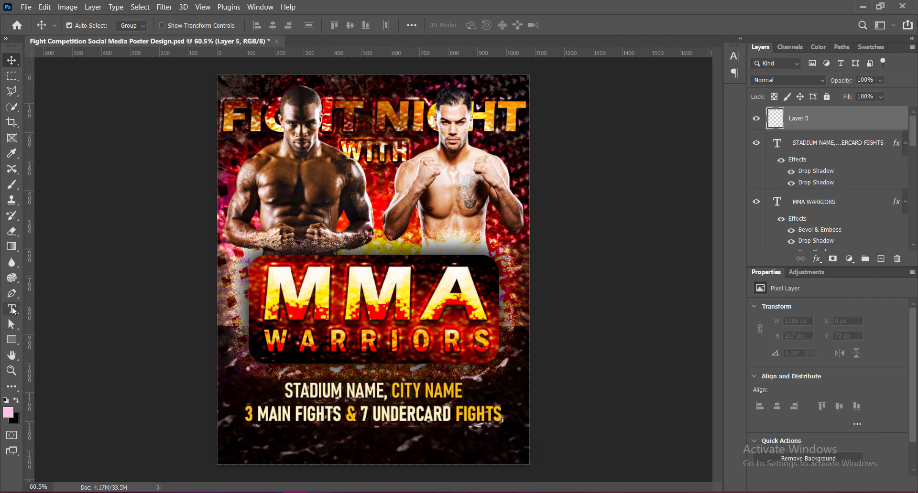
{"action": "left_click", "coordinate": [263, 26]}
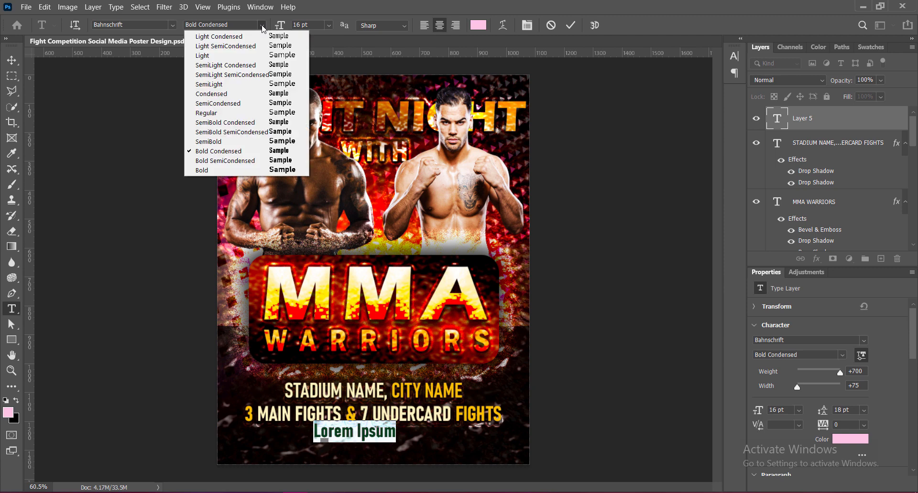
{"action": "left_click", "coordinate": [211, 93]}
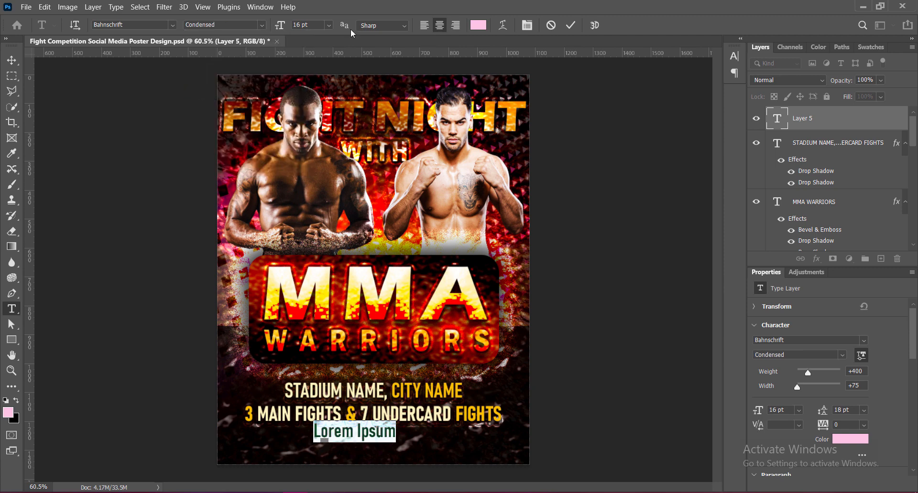
{"action": "left_click", "coordinate": [328, 24]}
{"action": "left_click", "coordinate": [310, 101]}
{"action": "left_click", "coordinate": [328, 24]}
{"action": "left_click", "coordinate": [308, 78]}
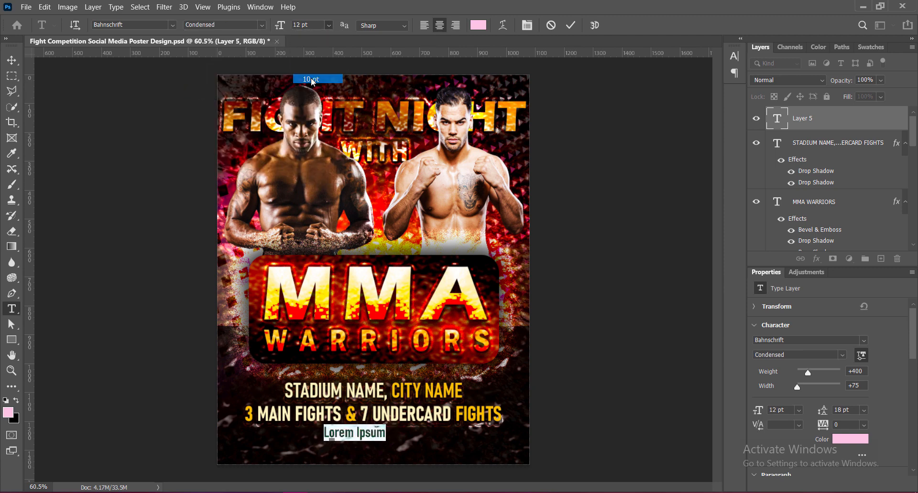
Step: Set the new text's colour to orange ffab00, sampled from the "WARRIORS" lettering
{"action": "left_click", "coordinate": [477, 25]}
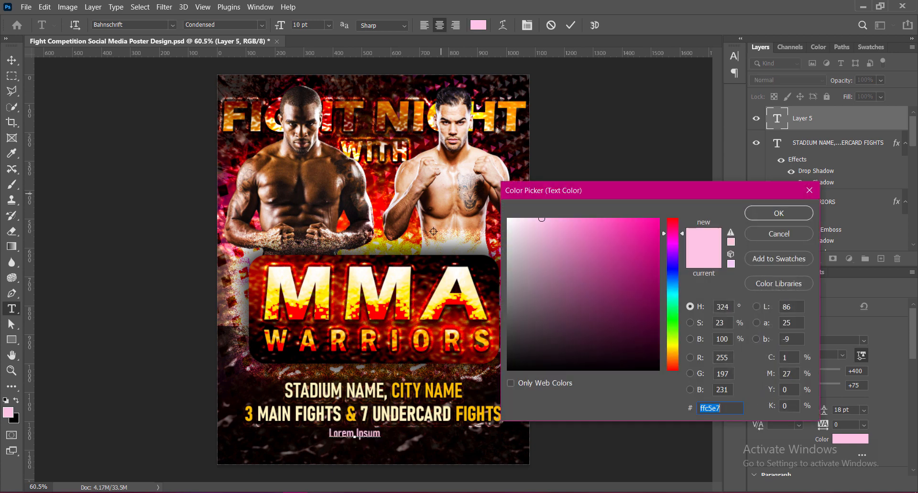
{"action": "left_click", "coordinate": [369, 291]}
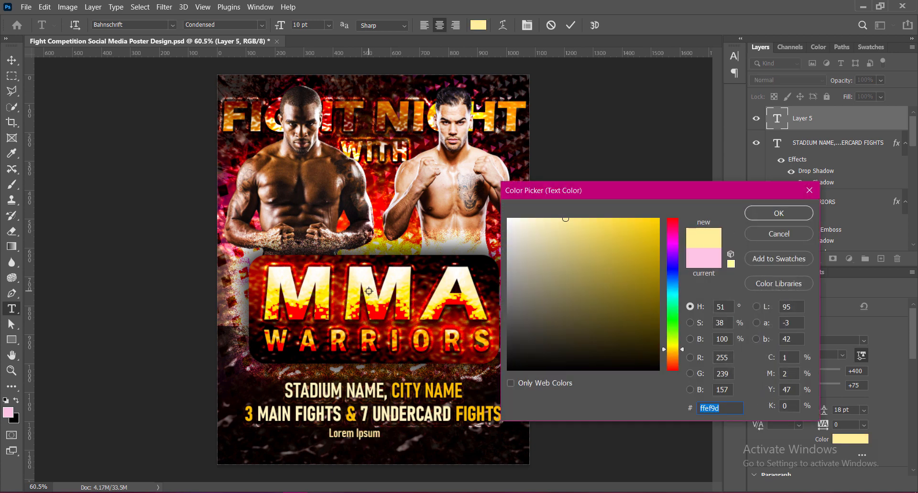
{"action": "left_click", "coordinate": [355, 298]}
{"action": "left_click", "coordinate": [366, 335]}
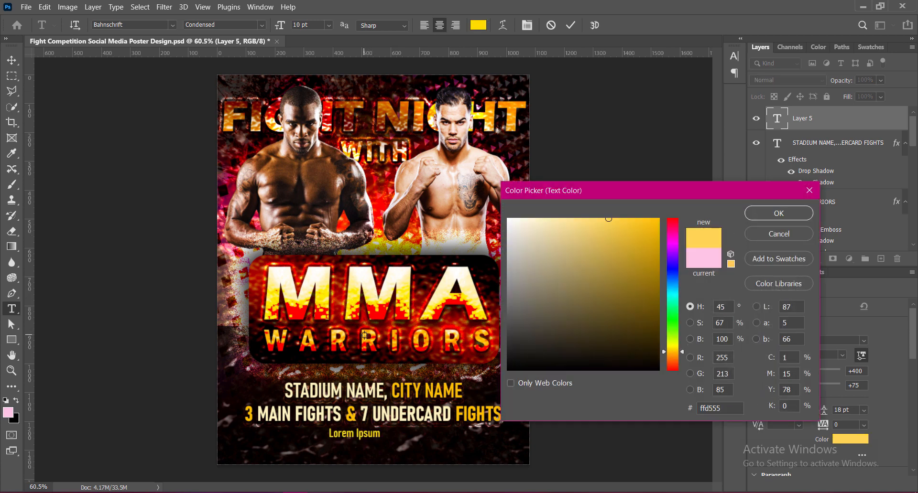
{"action": "left_click", "coordinate": [364, 336]}
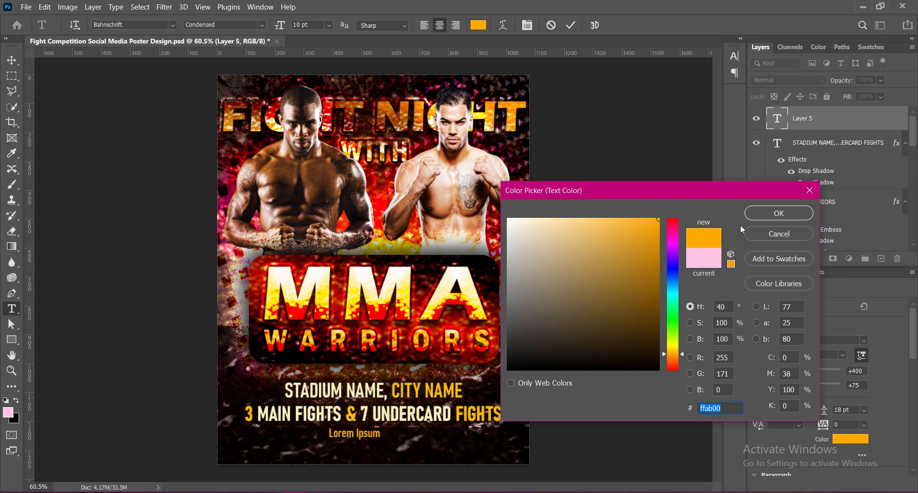
{"action": "left_click", "coordinate": [777, 214]}
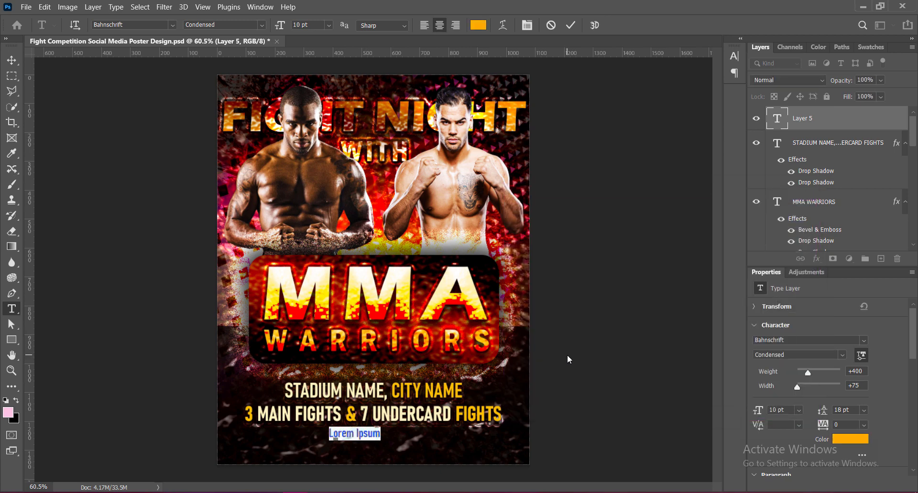
Step: Enter "DOORS OPEN AT 6 PM | ENTRY $20 | PAY PER VIEW" as the first line of the new text
{"action": "type", "text": "DOORS OPEN AT"}
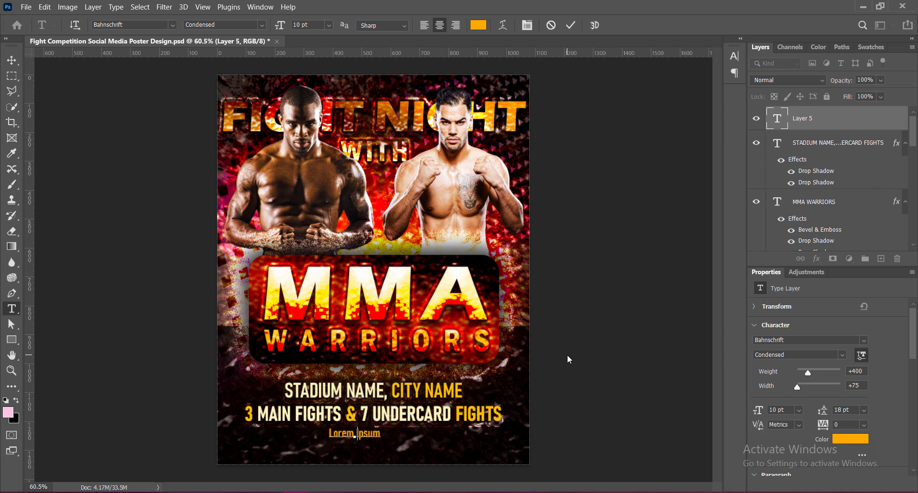
{"action": "type", "text": "6"}
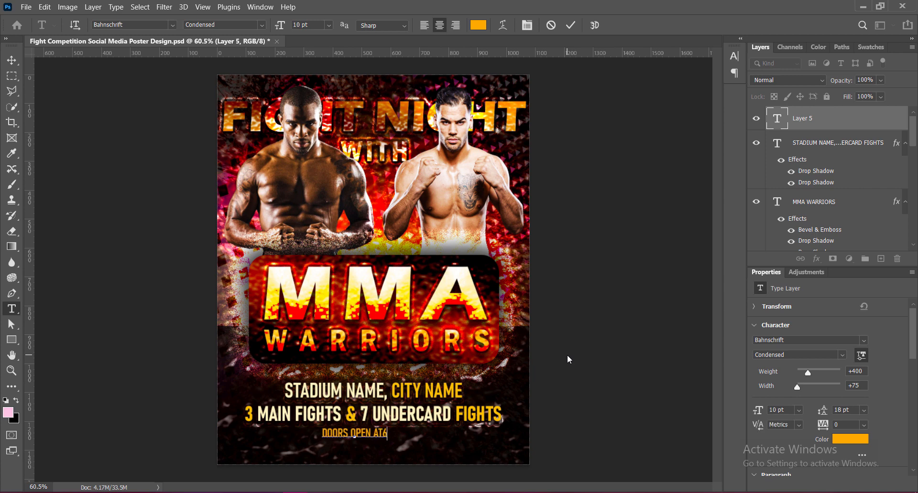
{"action": "key", "text": "BackSpace"}
{"action": "type", "text": "6 PM"}
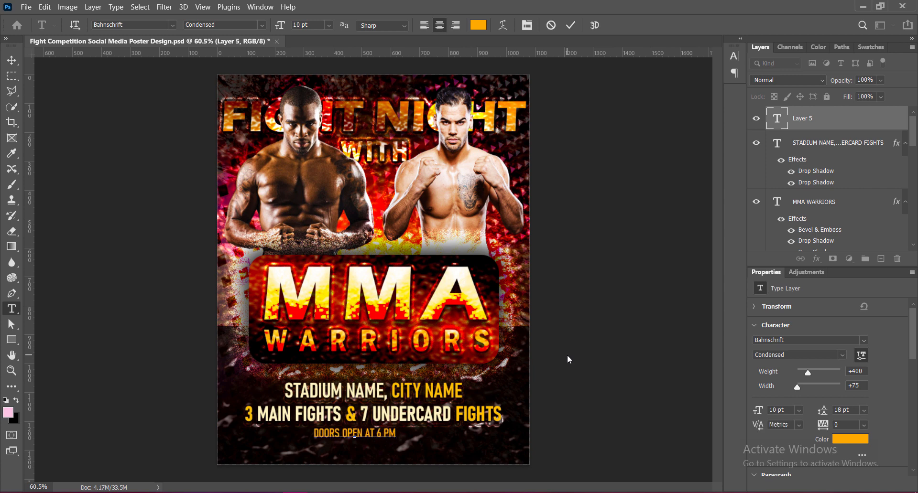
{"action": "type", "text": "."}
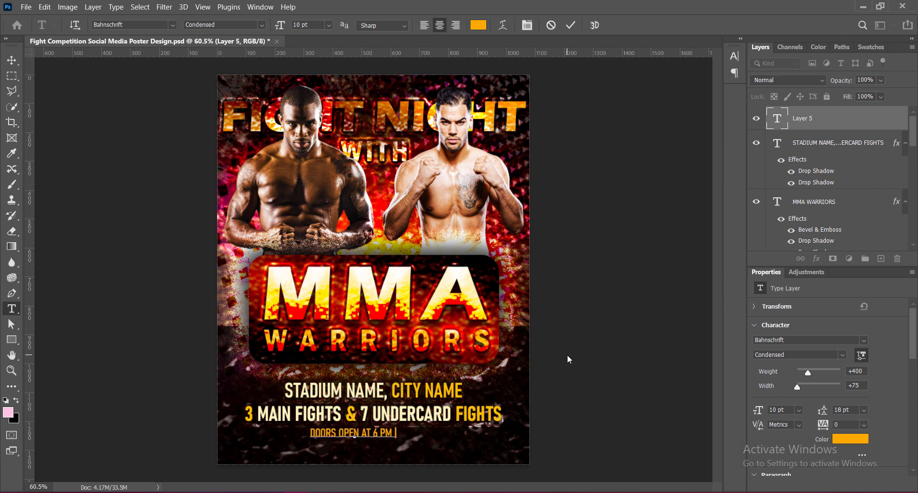
{"action": "type", "text": "| ENTRY $20"}
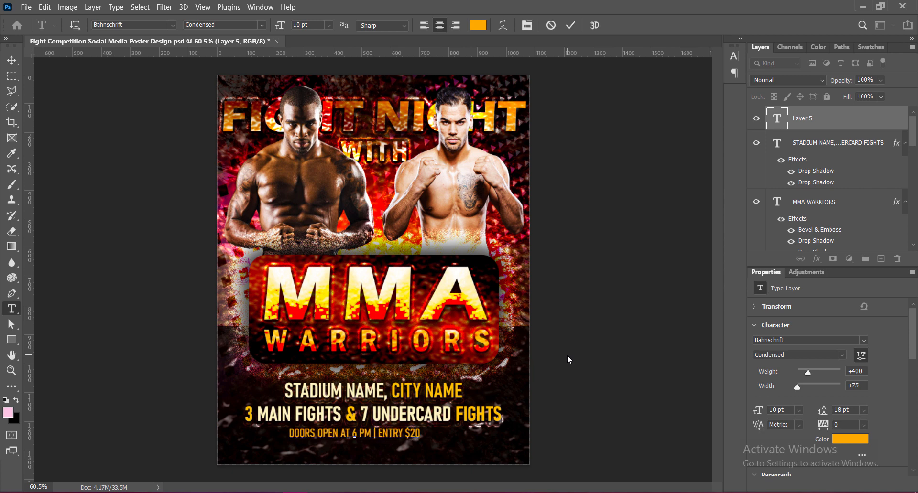
{"action": "type", "text": " | p"}
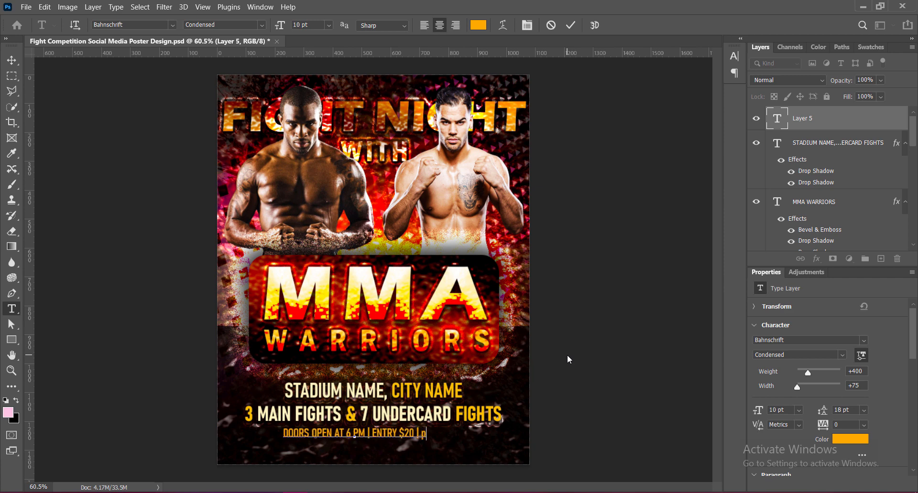
{"action": "type", "text": "AY PER VIEW"}
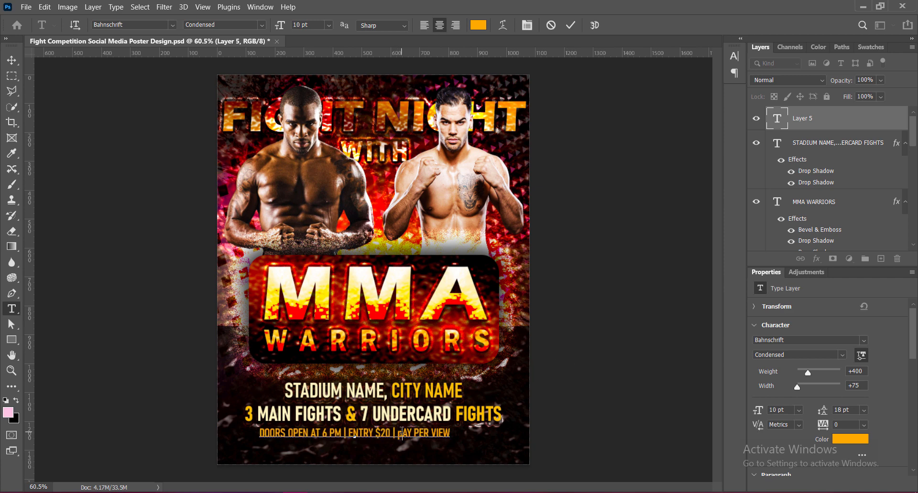
{"action": "key", "text": "BackSpace"}
{"action": "type", "text": "P"}
{"action": "type", "text": " YOUR TICKETS"}
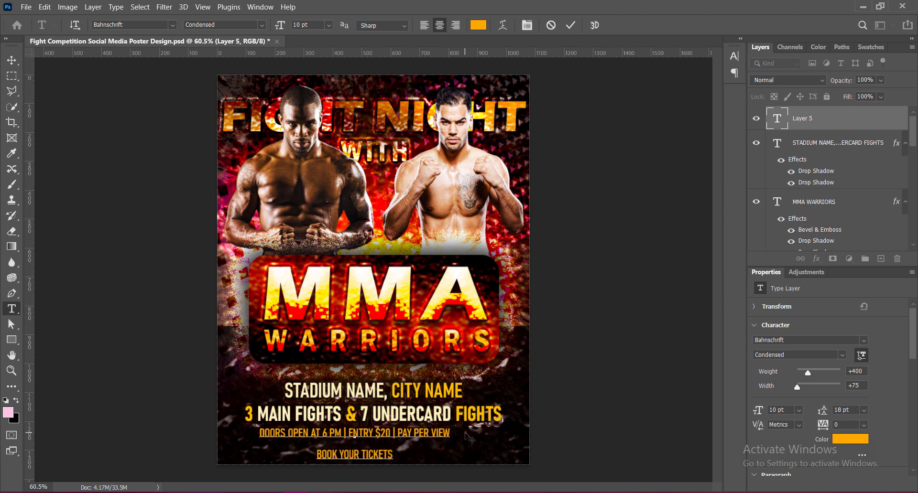
{"action": "type", "text": " TODAY AT WWW"}
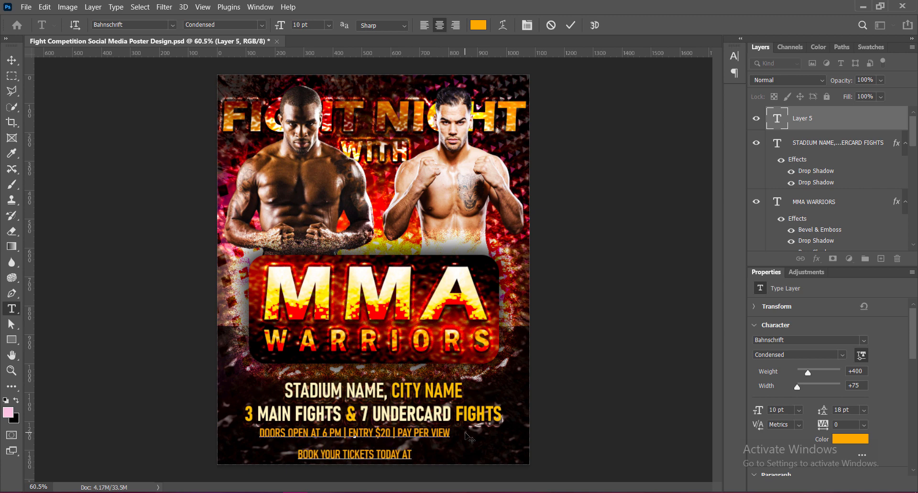
{"action": "key", "text": "BackSpace"}
{"action": "key", "text": "BackSpace"}
{"action": "key", "text": "BackSpace"}
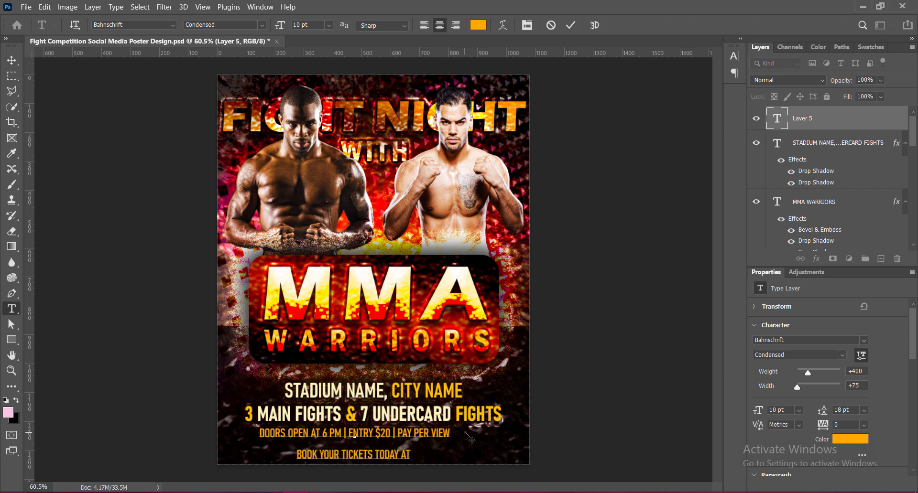
{"action": "type", "text": "www.clu"}
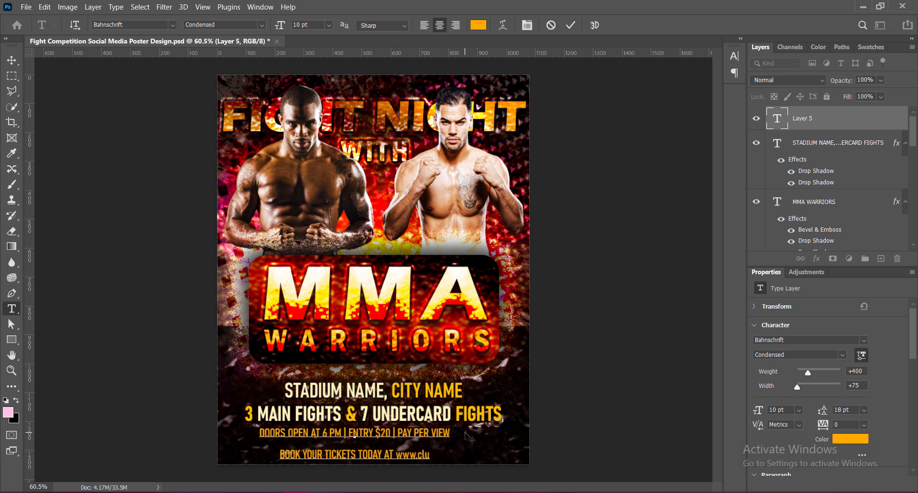
{"action": "type", "text": "bwebsite.com"}
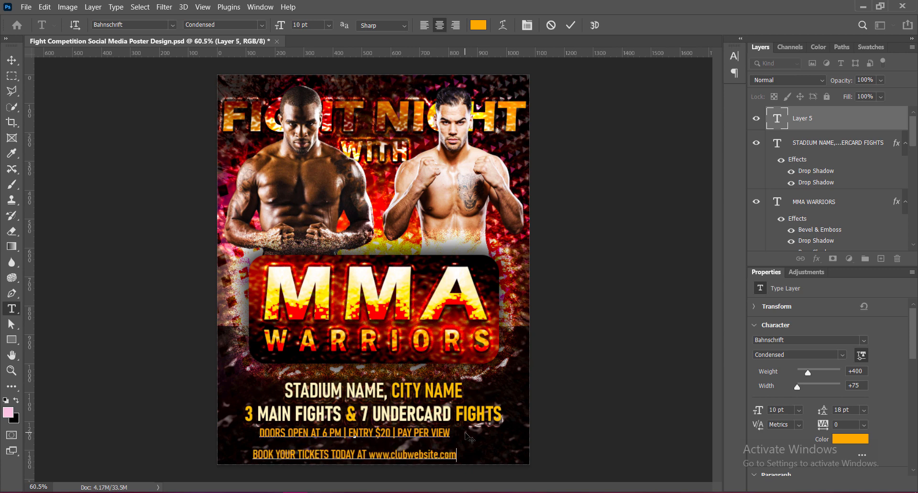
{"action": "type", "text": " or "}
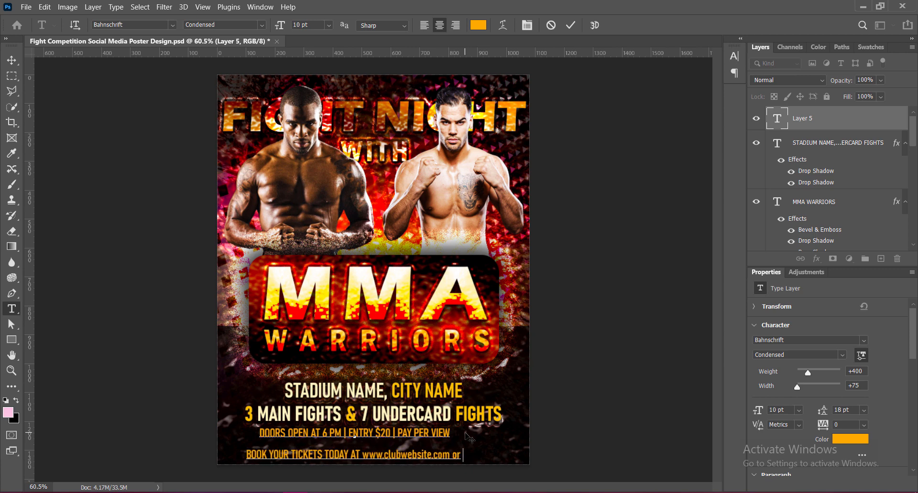
{"action": "type", "text": "+000 123 456 7890"}
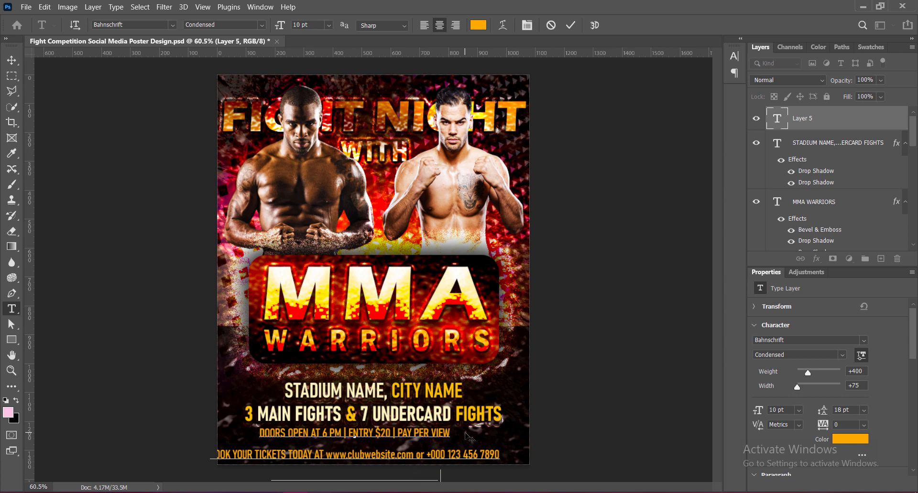
Step: Set all three lines of the details text to 9 pt with 10 pt leading
{"action": "left_click_drag", "start_coordinate": [260, 433], "coordinate": [517, 471]}
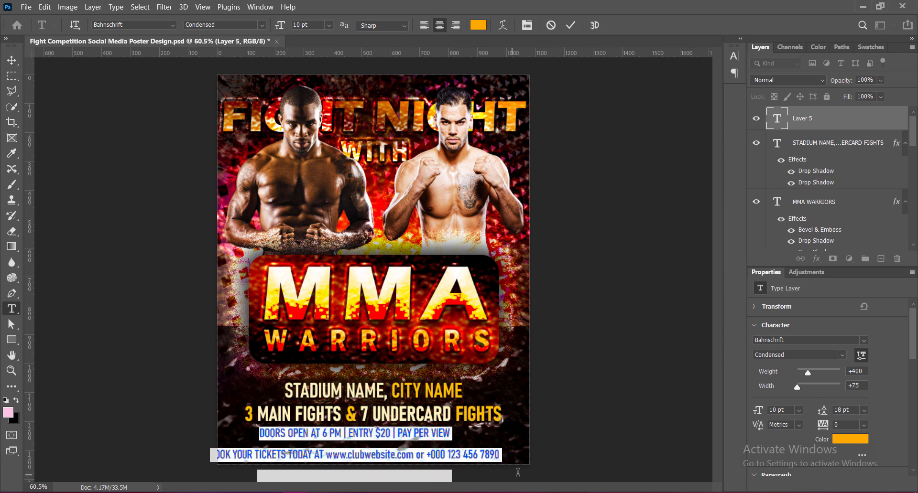
{"action": "left_click", "coordinate": [329, 25]}
{"action": "left_click", "coordinate": [312, 70]}
{"action": "left_click", "coordinate": [734, 55]}
{"action": "left_click", "coordinate": [714, 80]}
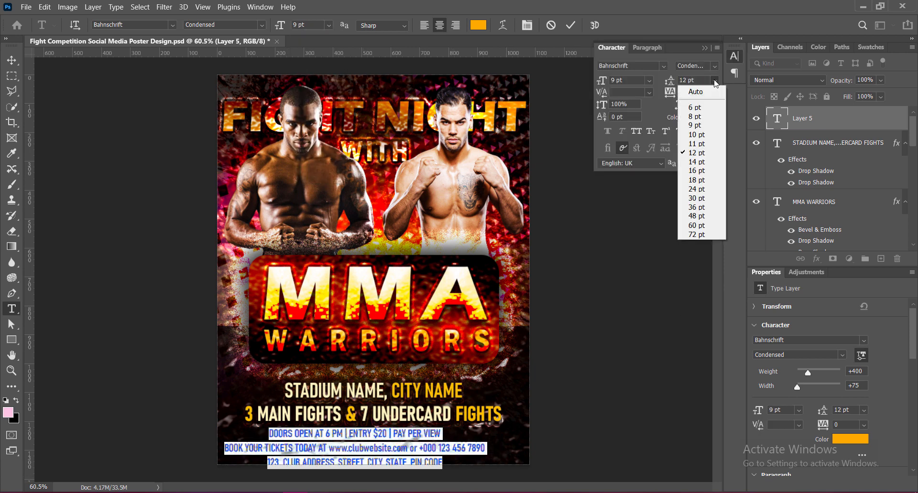
{"action": "left_click", "coordinate": [695, 125]}
{"action": "left_click", "coordinate": [714, 80]}
{"action": "left_click", "coordinate": [701, 135]}
{"action": "left_click", "coordinate": [256, 445]}
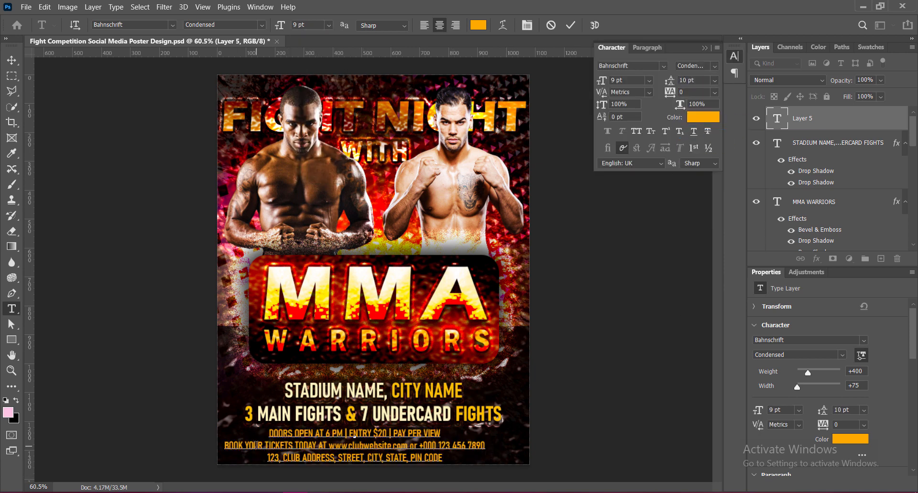
Step: Reduce the font size of the entire three-line details text to 8 pt
{"action": "key", "text": "ctrl+a"}
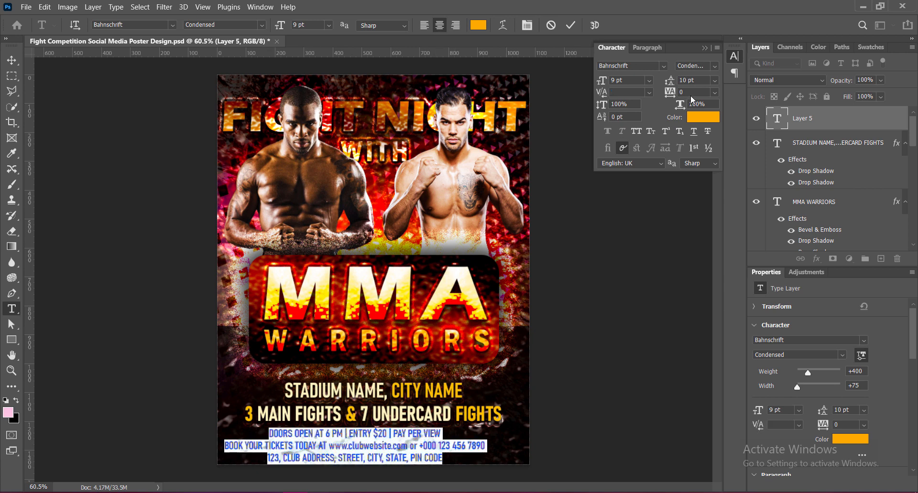
{"action": "left_click", "coordinate": [649, 80]}
{"action": "left_click", "coordinate": [621, 113]}
{"action": "left_click", "coordinate": [371, 434]}
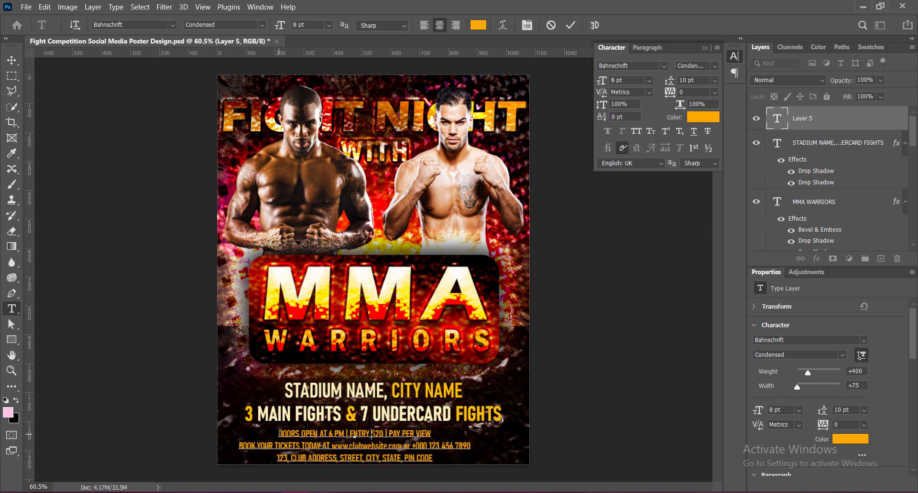
Step: Set the tracking to 190 for the doors and entry line and 180 for the club address line
{"action": "left_click_drag", "start_coordinate": [280, 433], "coordinate": [432, 434]}
{"action": "mouse_move", "coordinate": [669, 91]}
{"action": "left_mouse_down"}
{"action": "mouse_move", "coordinate": [671, 102]}
{"action": "mouse_move", "coordinate": [682, 93]}
{"action": "left_mouse_up"}
{"action": "left_click_drag", "start_coordinate": [283, 458], "coordinate": [318, 458]}
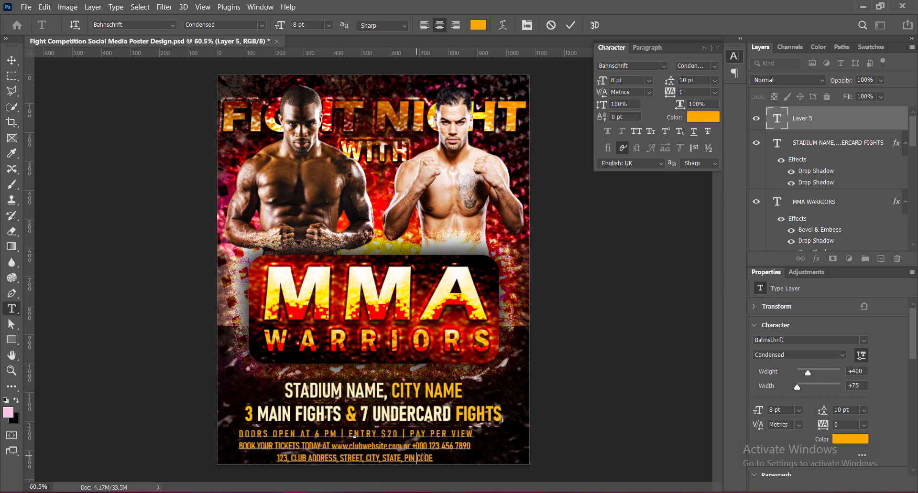
{"action": "left_click_drag", "start_coordinate": [432, 459], "coordinate": [278, 460]}
{"action": "left_click", "coordinate": [715, 92]}
{"action": "left_click", "coordinate": [698, 236]}
{"action": "left_click_drag", "start_coordinate": [671, 93], "coordinate": [669, 95]}
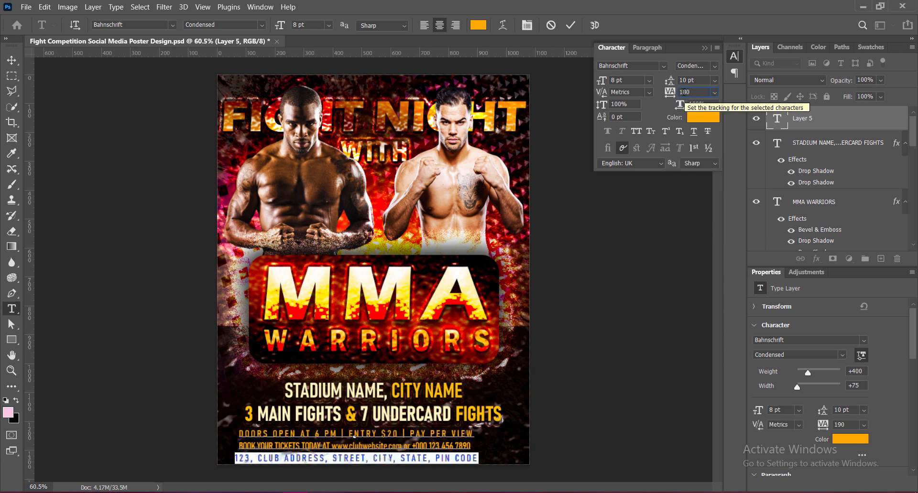
{"action": "left_click", "coordinate": [375, 423]}
{"action": "left_click", "coordinate": [11, 60]}
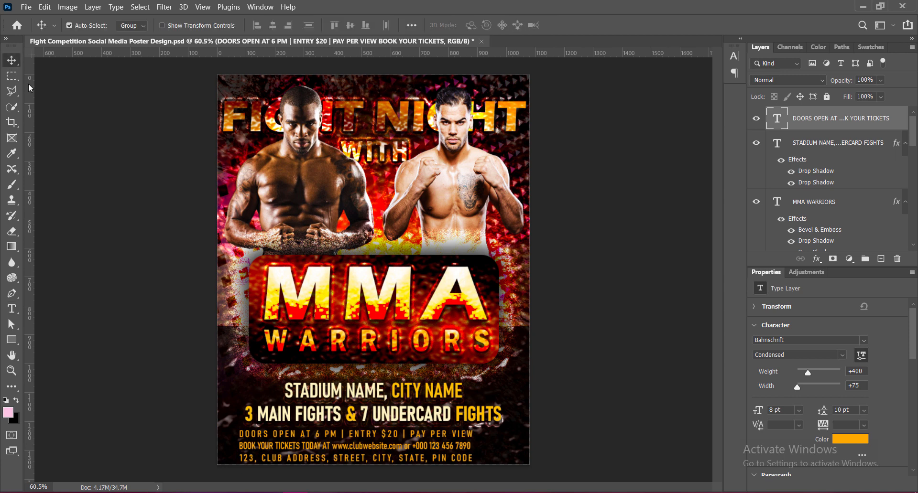
Step: Scale the three-line details block down to about 78% and shift it slightly upward
{"action": "key", "text": "ctrl+t"}
{"action": "left_click_drag", "start_coordinate": [474, 463], "coordinate": [448, 460]}
{"action": "mouse_move", "coordinate": [365, 448]}
{"action": "left_mouse_down"}
{"action": "mouse_move", "coordinate": [382, 443]}
{"action": "mouse_move", "coordinate": [365, 444]}
{"action": "left_mouse_up"}
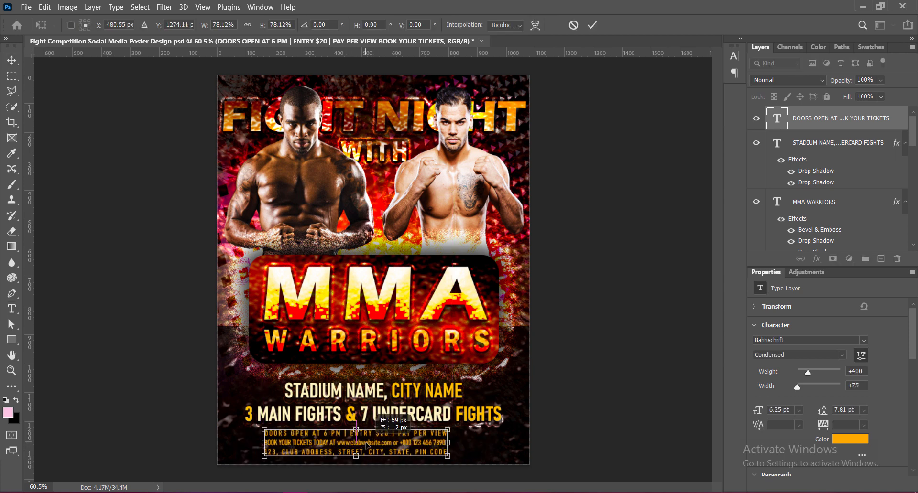
{"action": "key", "text": "Return"}
Step: Nudge the stadium and fights text slightly upward, toward the MMA Warriors title
{"action": "left_click", "coordinate": [492, 415]}
{"action": "key", "text": "Up"}
{"action": "key", "text": "Up"}
{"action": "key", "text": "Up"}
{"action": "key", "text": "Up"}
{"action": "key", "text": "Up"}
{"action": "key", "text": "Up"}
{"action": "key", "text": "Up"}
{"action": "key", "text": "Up"}
{"action": "key", "text": "Up"}
{"action": "key", "text": "Up"}
{"action": "key", "text": "Up"}
{"action": "key", "text": "Up"}
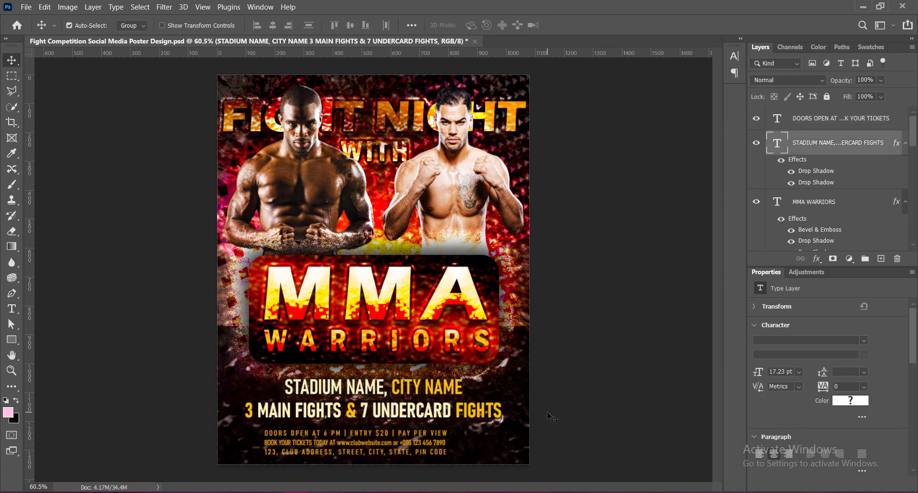
{"action": "key", "text": "Up"}
{"action": "key", "text": "Up"}
{"action": "key", "text": "Up"}
Step: Move the three-line details block to the centre beneath the fights line and nudge it slightly upward
{"action": "left_click_drag", "start_coordinate": [358, 439], "coordinate": [377, 438]}
{"action": "key", "text": "Up"}
{"action": "key", "text": "Up"}
{"action": "key", "text": "Up"}
{"action": "key", "text": "Up"}
{"action": "key", "text": "Up"}
{"action": "key", "text": "Up"}
{"action": "key", "text": "Up"}
{"action": "key", "text": "Up"}
{"action": "key", "text": "Up"}
{"action": "key", "text": "Up"}
{"action": "key", "text": "Up"}
{"action": "key", "text": "Up"}
{"action": "key", "text": "Up"}
Step: Set all three lines of the details text to SemiBold Condensed at 7 pt
{"action": "key", "text": "ctrl+a"}
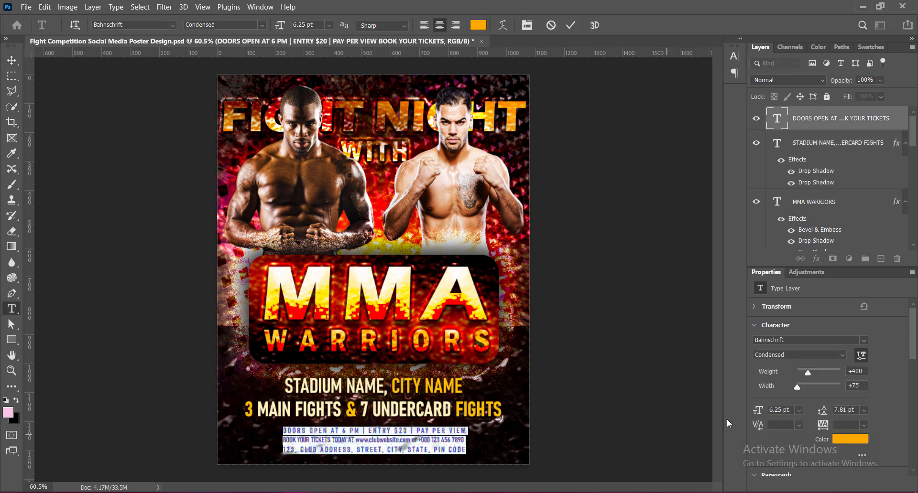
{"action": "left_click", "coordinate": [262, 25]}
{"action": "left_click", "coordinate": [210, 124]}
{"action": "left_click", "coordinate": [329, 25]}
{"action": "left_click", "coordinate": [309, 61]}
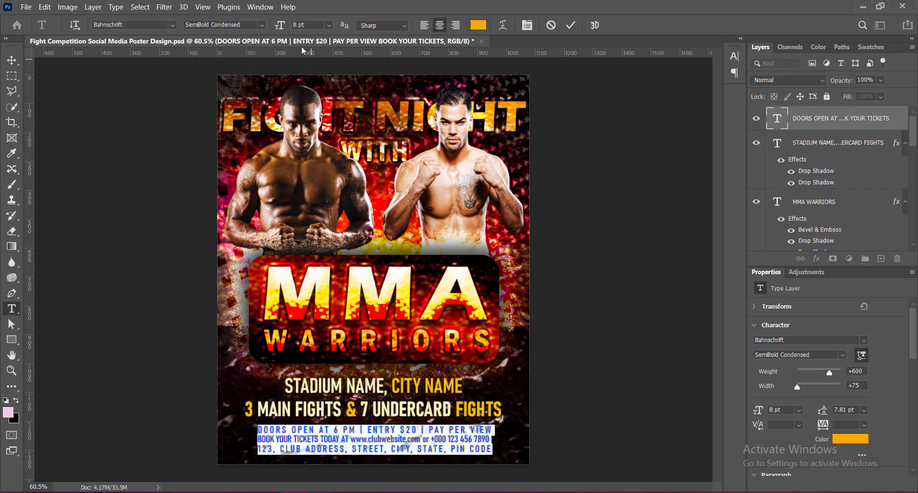
{"action": "left_click_drag", "start_coordinate": [308, 26], "coordinate": [274, 37]}
{"action": "type", "text": "7"}
Step: Set the leading of the whole details text to 8 pt
{"action": "left_click", "coordinate": [734, 56]}
{"action": "left_click", "coordinate": [722, 79]}
{"action": "left_click", "coordinate": [700, 116]}
{"action": "left_click", "coordinate": [734, 56]}
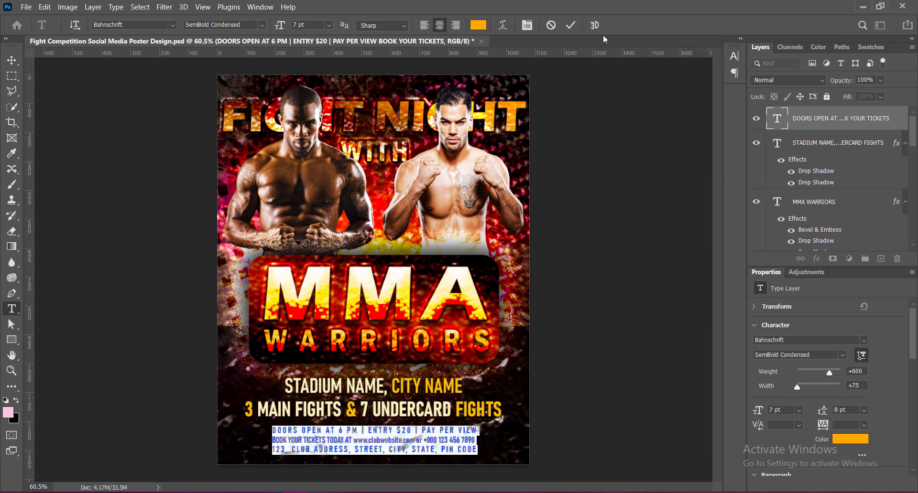
{"action": "left_click", "coordinate": [570, 26]}
Step: Make the doors and entry line Bold Condensed and recolour it pale cream fff3c0, sampled from the MMA title
{"action": "key", "text": "v"}
{"action": "double_click", "coordinate": [309, 431]}
{"action": "triple_click", "coordinate": [309, 431]}
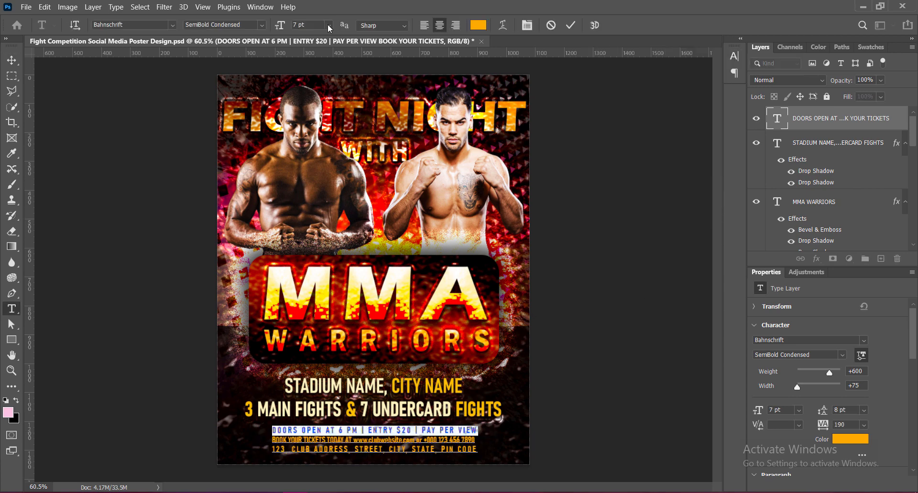
{"action": "left_click", "coordinate": [263, 26]}
{"action": "left_click", "coordinate": [276, 152]}
{"action": "left_click", "coordinate": [478, 25]}
{"action": "left_click", "coordinate": [271, 278]}
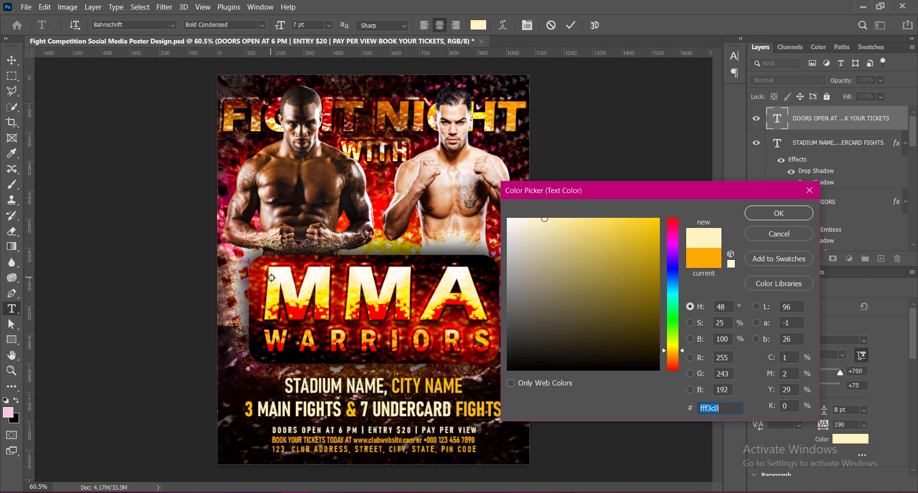
{"action": "left_click", "coordinate": [779, 214]}
{"action": "left_click", "coordinate": [570, 25]}
Step: Change the font style of the booking line and the club address line together
{"action": "key", "text": "v"}
{"action": "double_click", "coordinate": [274, 441]}
{"action": "left_click_drag", "start_coordinate": [272, 440], "coordinate": [478, 450]}
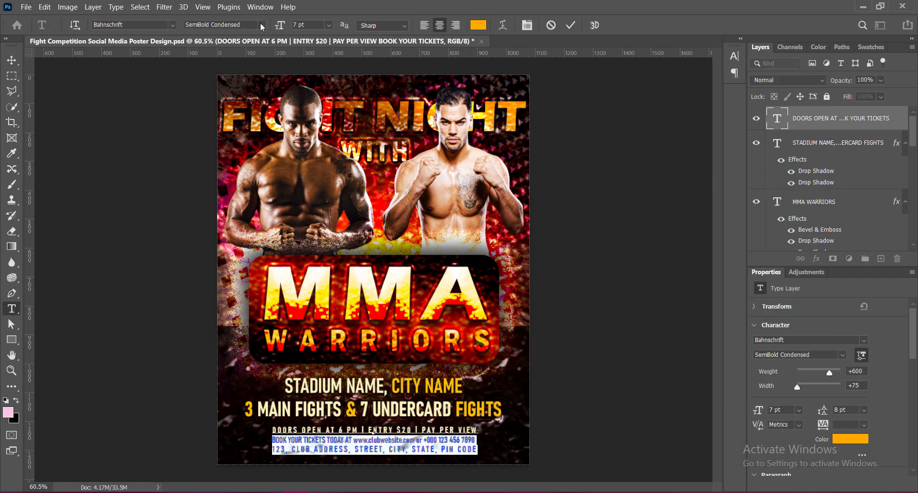
{"action": "left_click", "coordinate": [262, 26]}
{"action": "left_click", "coordinate": [217, 96]}
{"action": "left_click", "coordinate": [570, 25]}
Step: Add a black drop shadow to the details text layer with a distance of 9 px
{"action": "key", "text": "v"}
{"action": "double_click", "coordinate": [898, 119]}
{"action": "left_click", "coordinate": [458, 295]}
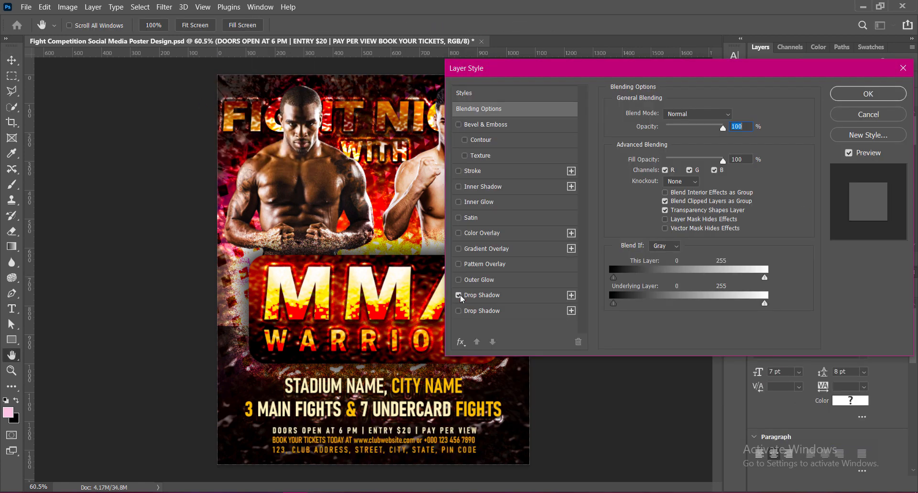
{"action": "left_click", "coordinate": [485, 296]}
{"action": "left_click_drag", "start_coordinate": [658, 169], "coordinate": [660, 170]}
Step: Add a second, white Hard Mix drop shadow to the details text with 15% spread and minimal noise
{"action": "left_click", "coordinate": [459, 311]}
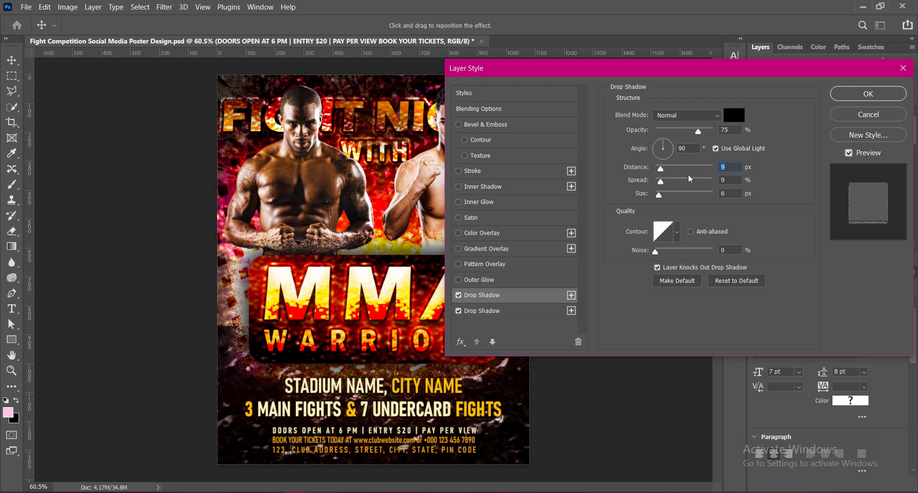
{"action": "left_click", "coordinate": [482, 311]}
{"action": "left_click", "coordinate": [717, 180]}
{"action": "type", "text": "18"}
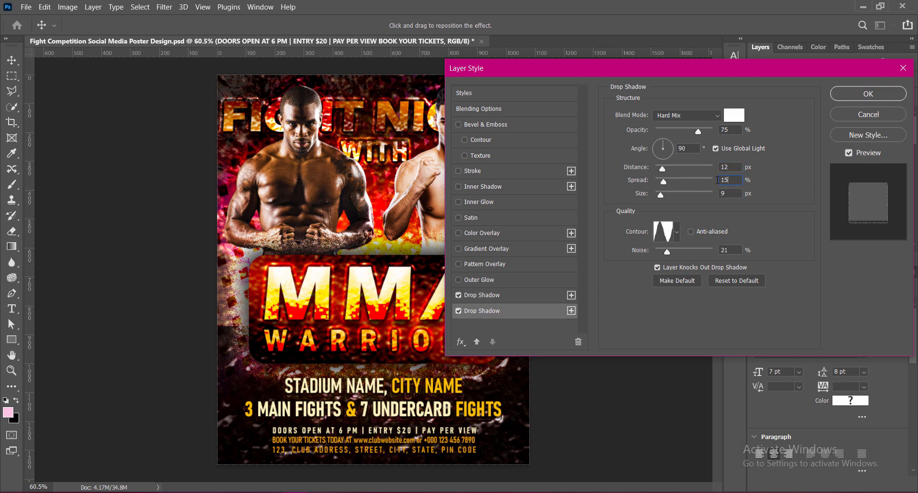
{"action": "left_click_drag", "start_coordinate": [667, 252], "coordinate": [639, 252]}
{"action": "left_click", "coordinate": [868, 95]}
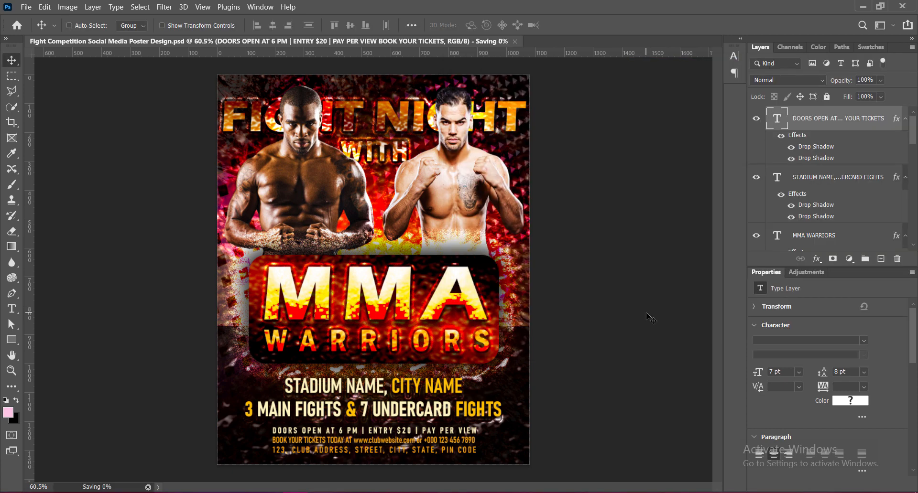
Step: Nudge the stadium text and the details block upward together by a few pixels, and save the poster
{"action": "left_click", "coordinate": [468, 413]}
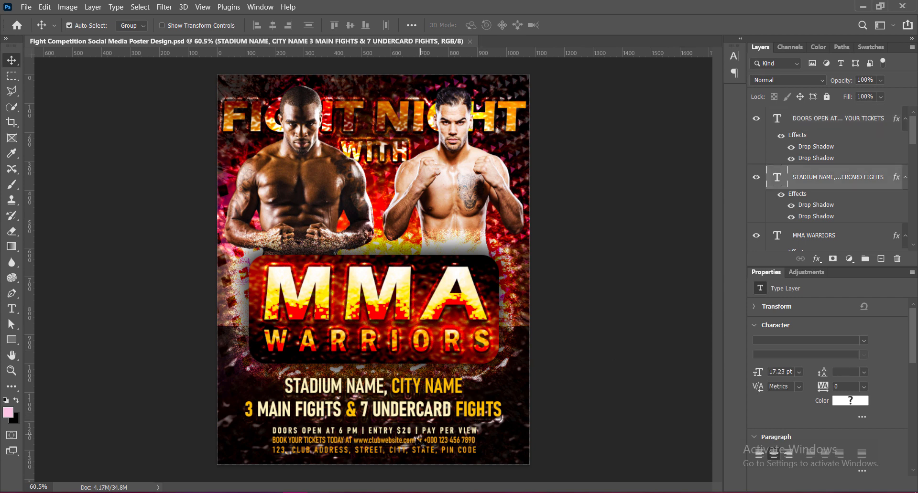
{"action": "left_click", "coordinate": [381, 437], "text": "shift"}
{"action": "key", "text": "Up"}
{"action": "key", "text": "Up"}
{"action": "key", "text": "Up"}
{"action": "key", "text": "Up"}
{"action": "key", "text": "Up"}
{"action": "key", "text": "Up"}
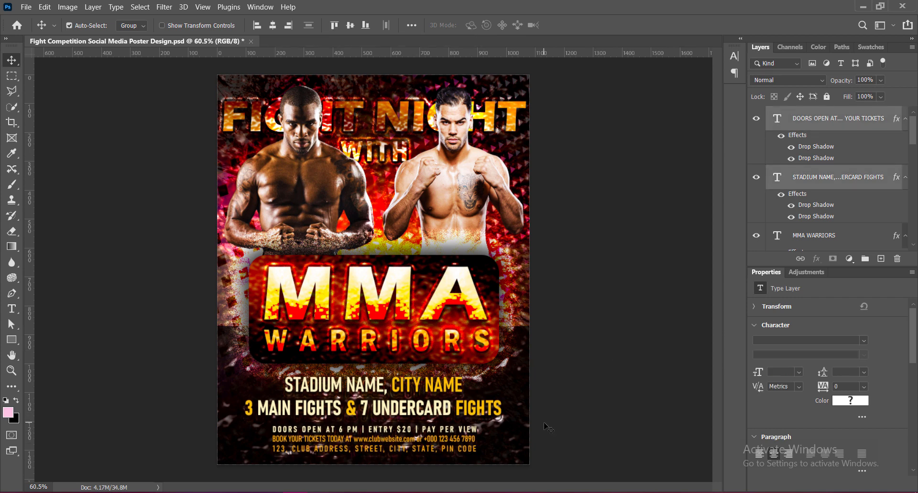
{"action": "left_click", "coordinate": [575, 420]}
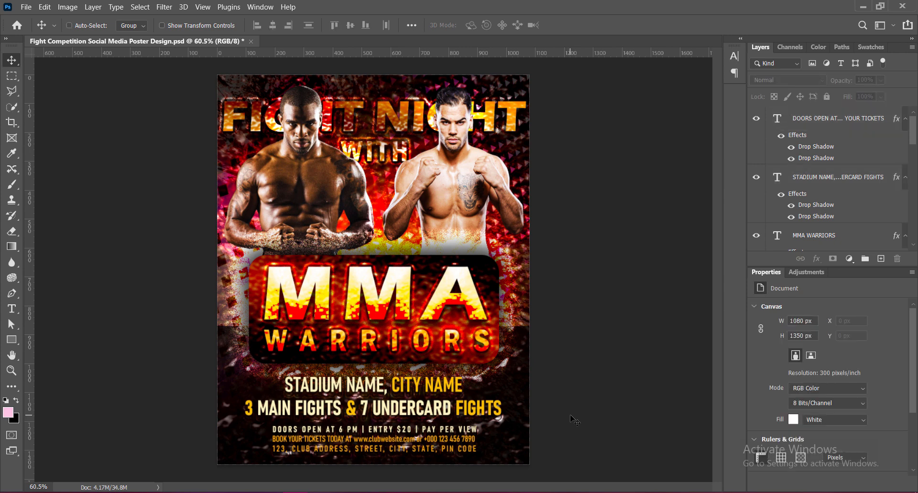
{"action": "key", "text": "ctrl+s"}
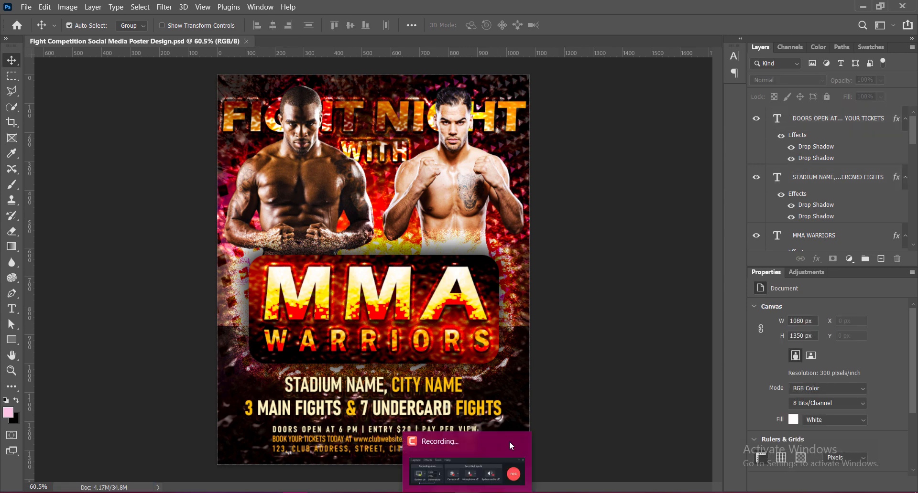
{"action": "scroll", "coordinate": [368, 285], "scroll_direction": "down", "scroll_amount": 2}
{"action": "scroll", "coordinate": [363, 282], "scroll_direction": "up", "scroll_amount": 1}
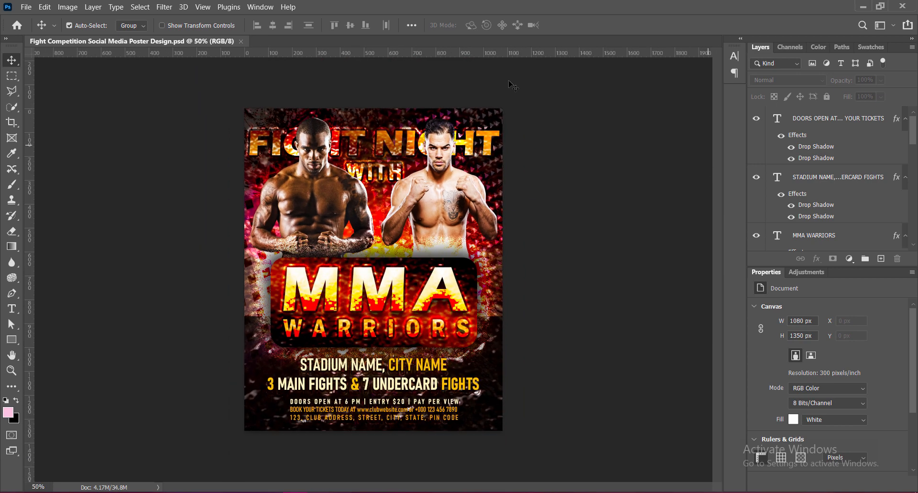
{"action": "scroll", "coordinate": [416, 251], "scroll_direction": "up", "scroll_amount": 1}
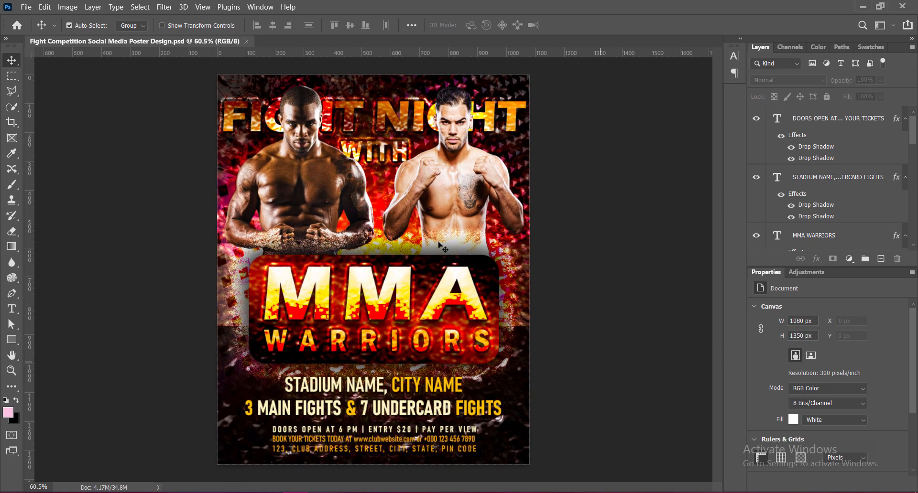